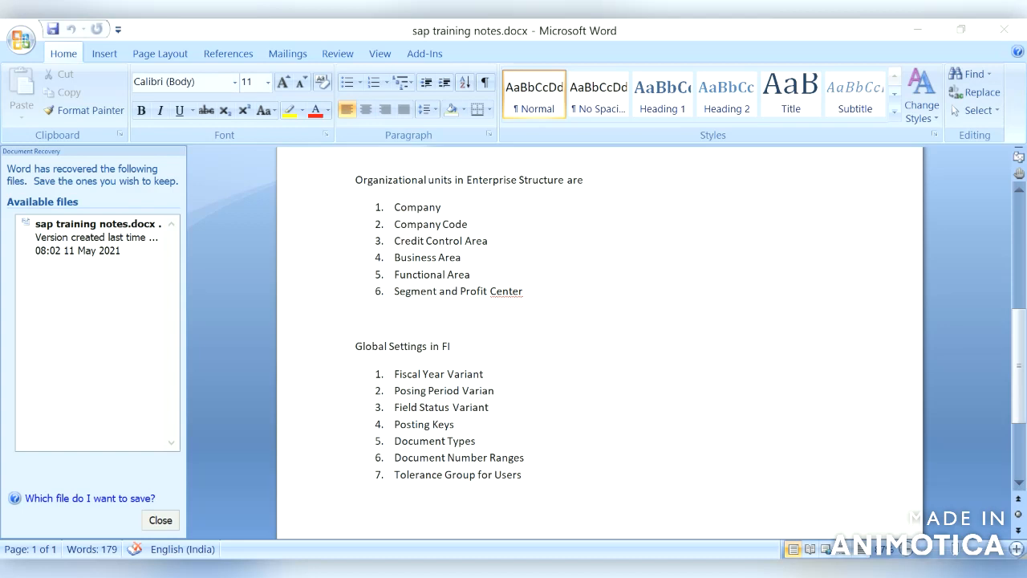
# Switch to the SAP Display IMG window and open transaction F-02 in a new session with /of-02
pyautogui.moveTo(640, 571)
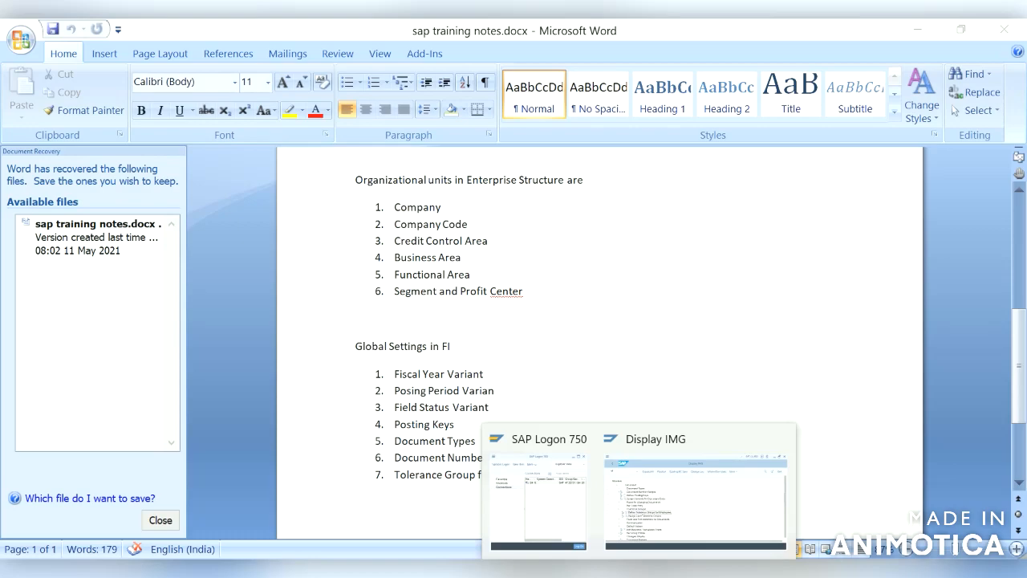
pyautogui.click(647, 514)
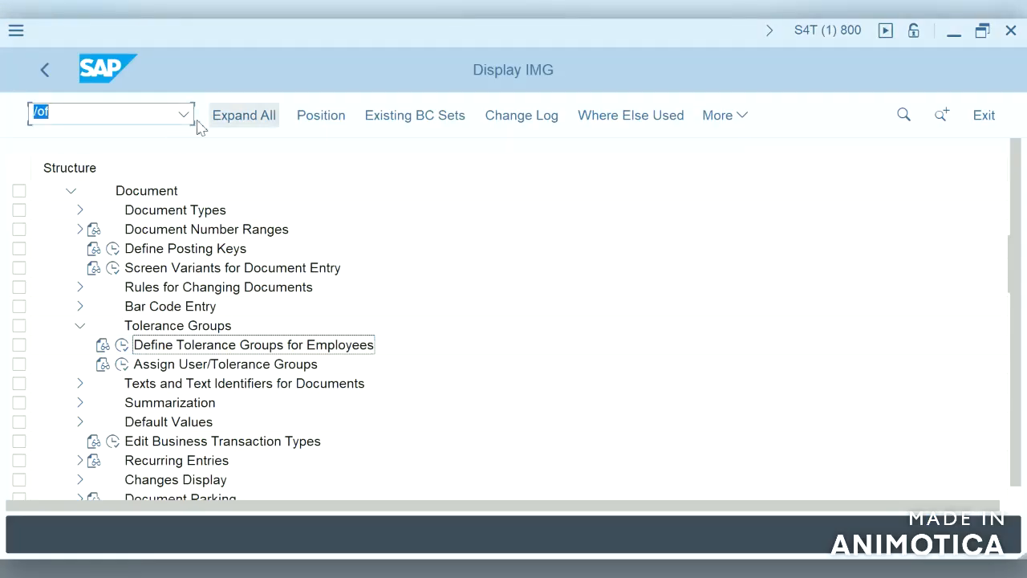
pyautogui.click(156, 112)
pyautogui.press('BackSpace')
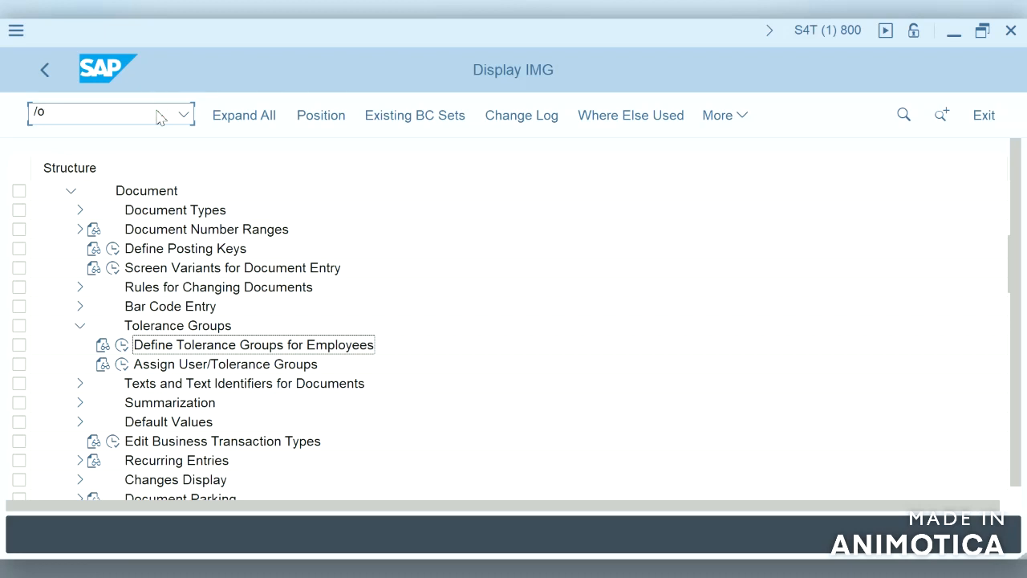
pyautogui.write('f-02')
pyautogui.press('Return')
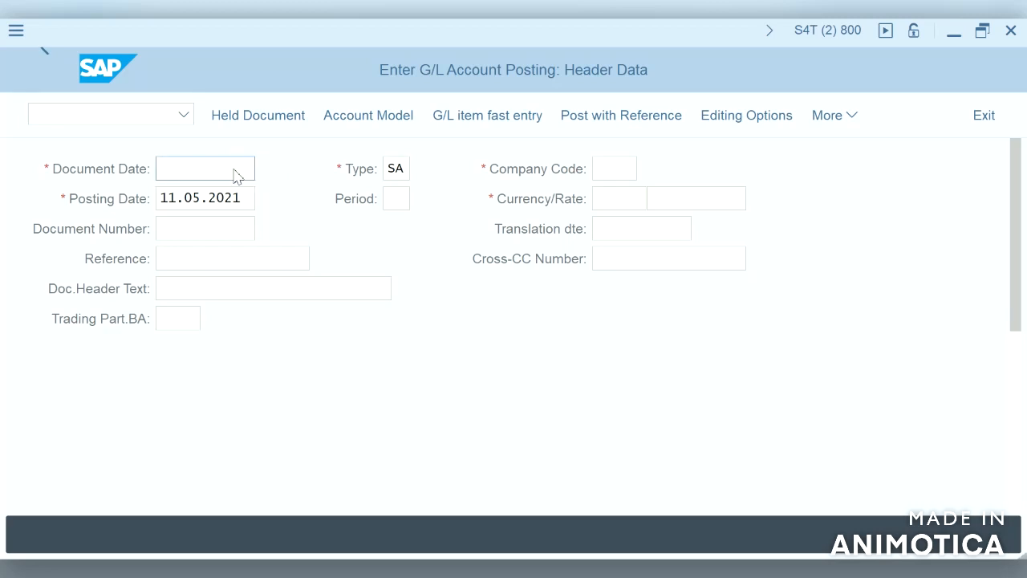
# Set the posting header's document date to 11.05.2021 and the company code to T009
pyautogui.click(237, 176)
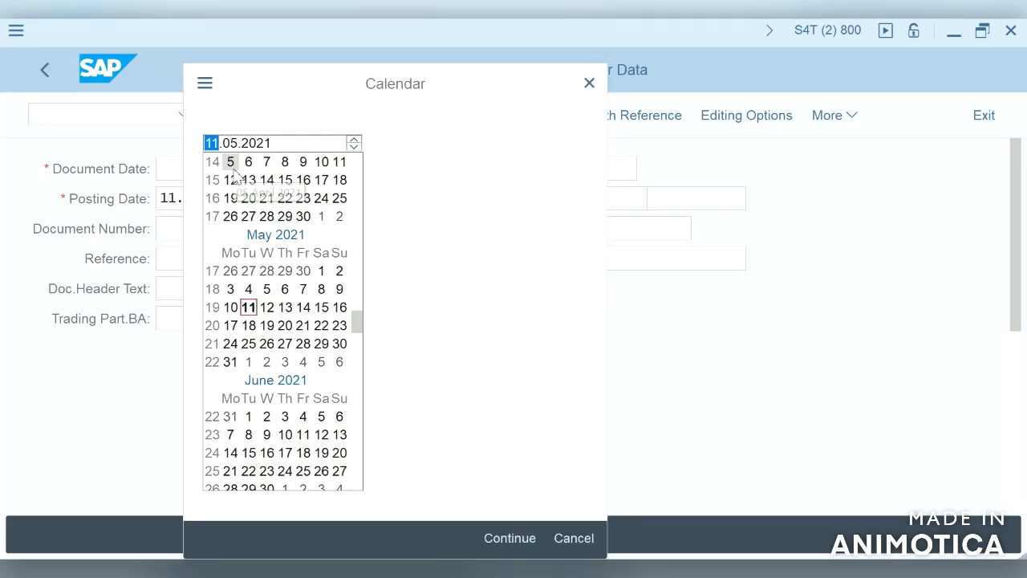
pyautogui.press('Return')
pyautogui.press('Return')
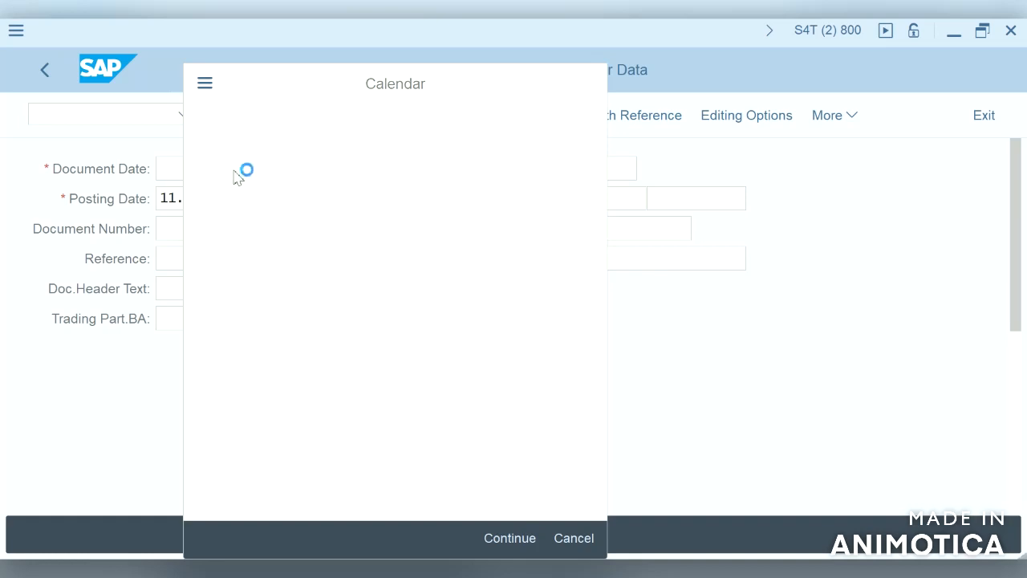
pyautogui.click(614, 168)
pyautogui.write('T')
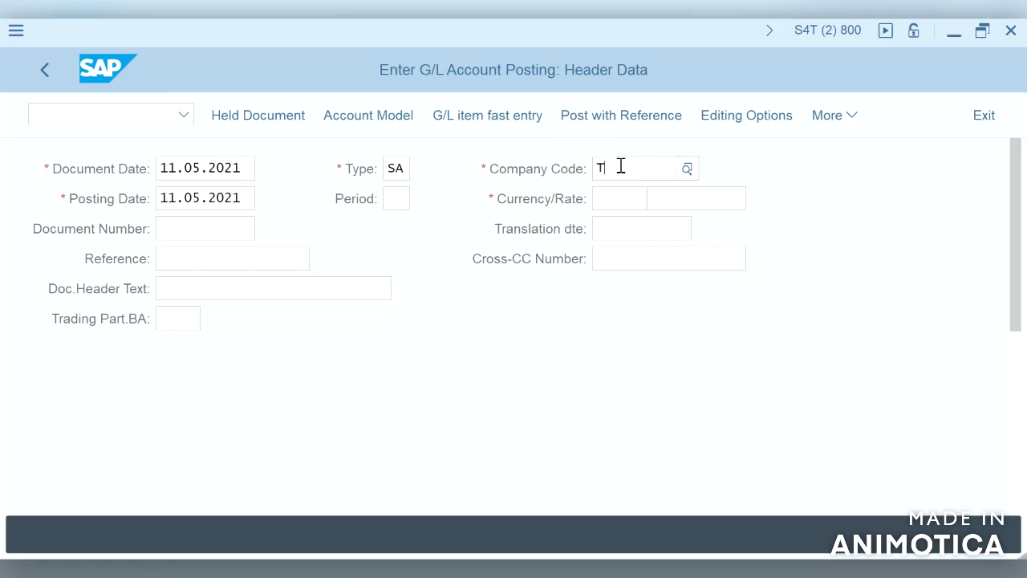
pyautogui.write('00')
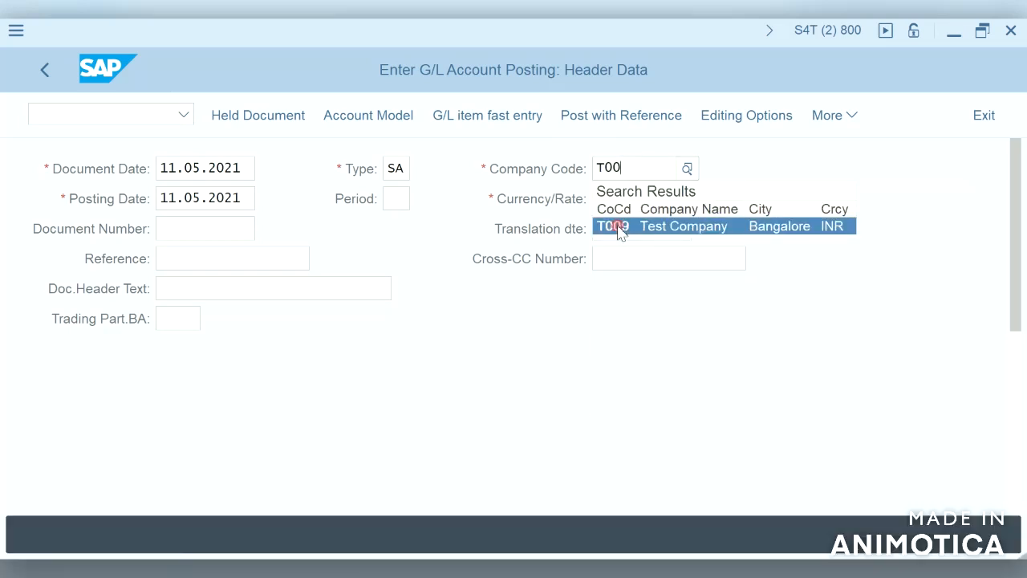
pyautogui.click(619, 228)
# Set the currency to INR and the period to 2, then submit the posting header and open the message details
pyautogui.click(620, 199)
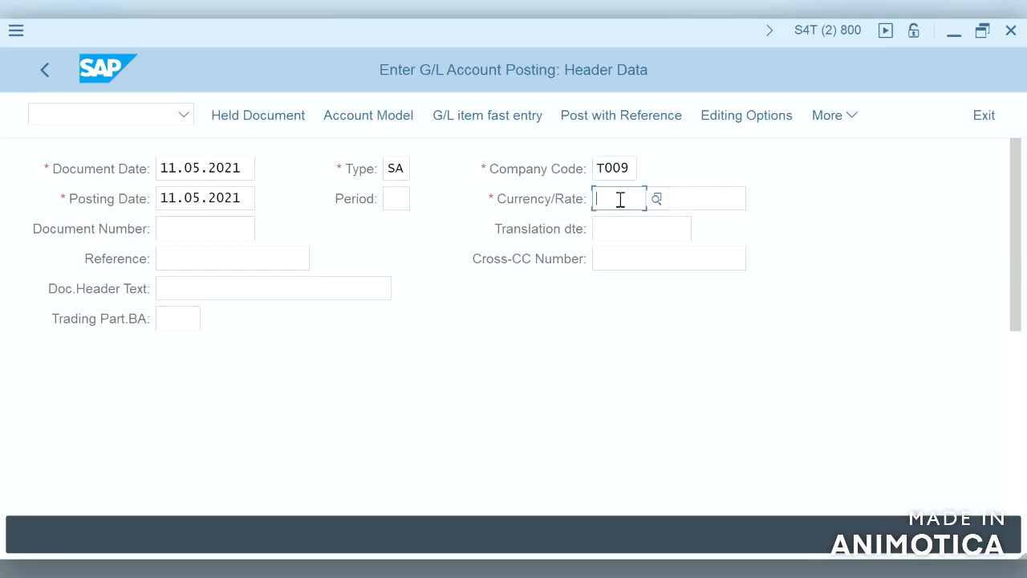
pyautogui.write('iNR')
pyautogui.press('BackSpace')
pyautogui.press('BackSpace')
pyautogui.press('BackSpace')
pyautogui.write('i')
pyautogui.press('BackSpace')
pyautogui.write('i')
pyautogui.press('BackSpace')
pyautogui.write('INR')
pyautogui.click(394, 199)
pyautogui.write('2')
pyautogui.press('Return')
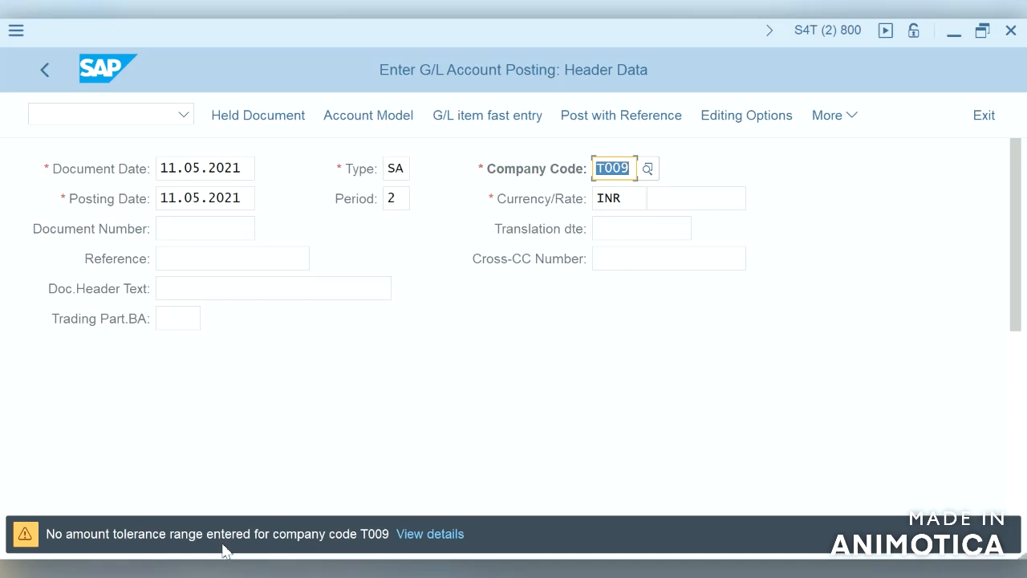
pyautogui.click(445, 538)
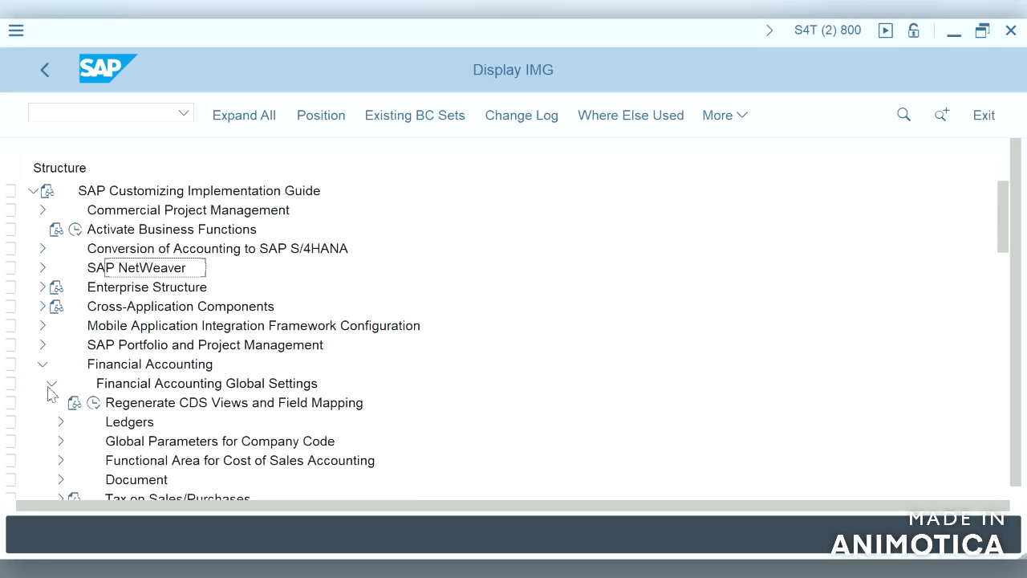
# In the IMG's Document section, expand Tolerance Groups and open the Define Tolerance Groups for Employees activity
pyautogui.click(62, 480)
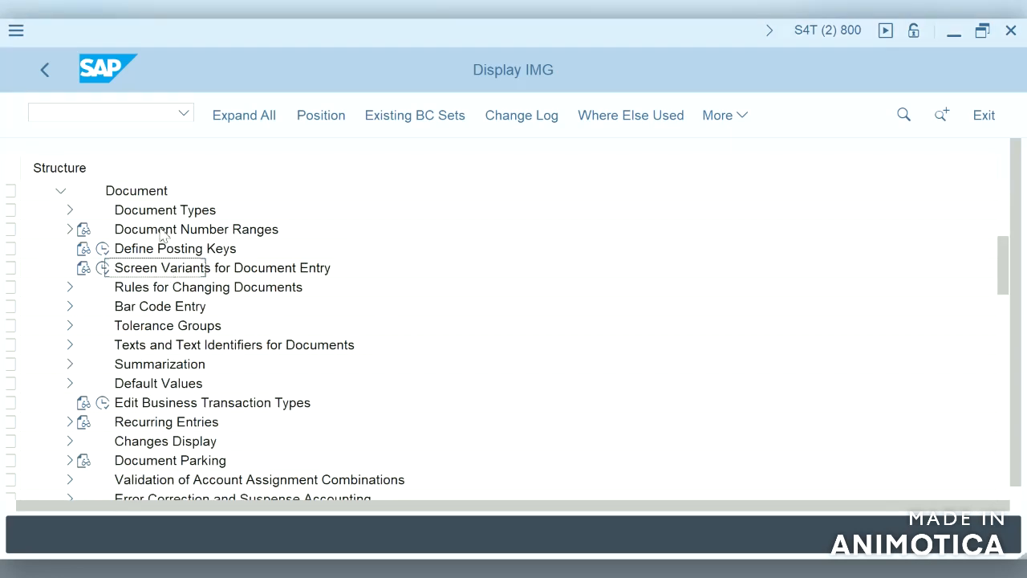
pyautogui.click(70, 327)
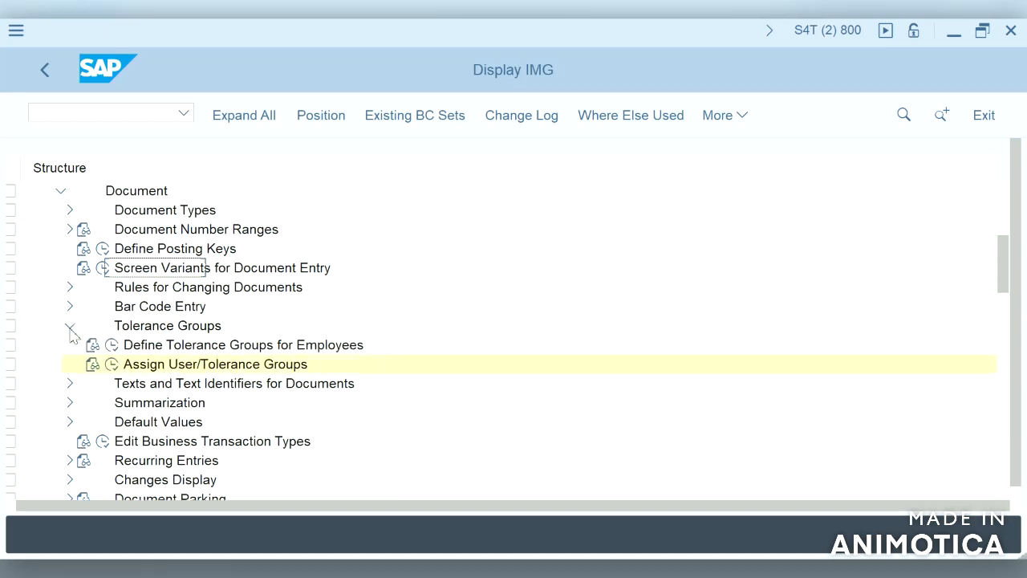
pyautogui.click(113, 347)
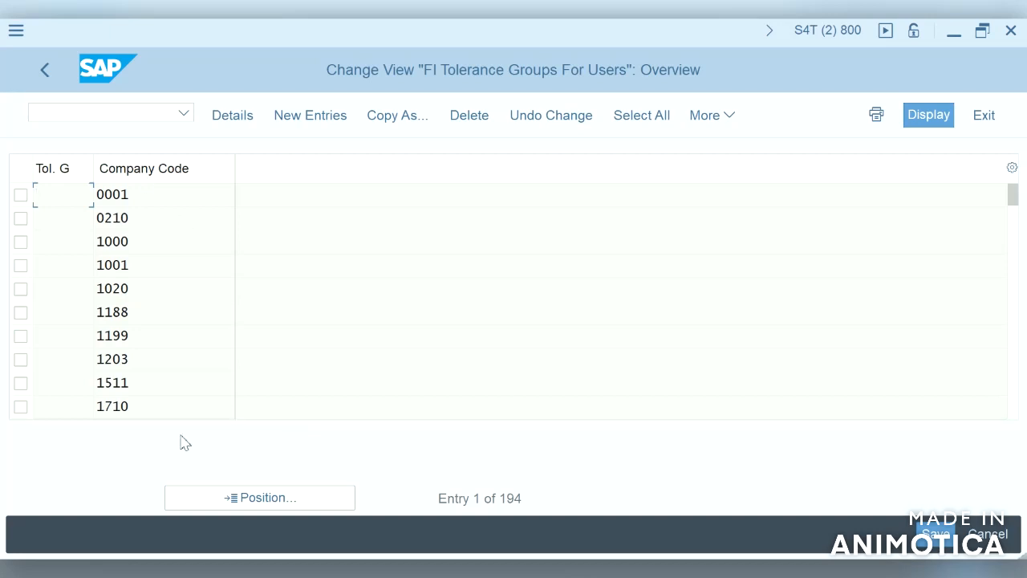
pyautogui.click(255, 504)
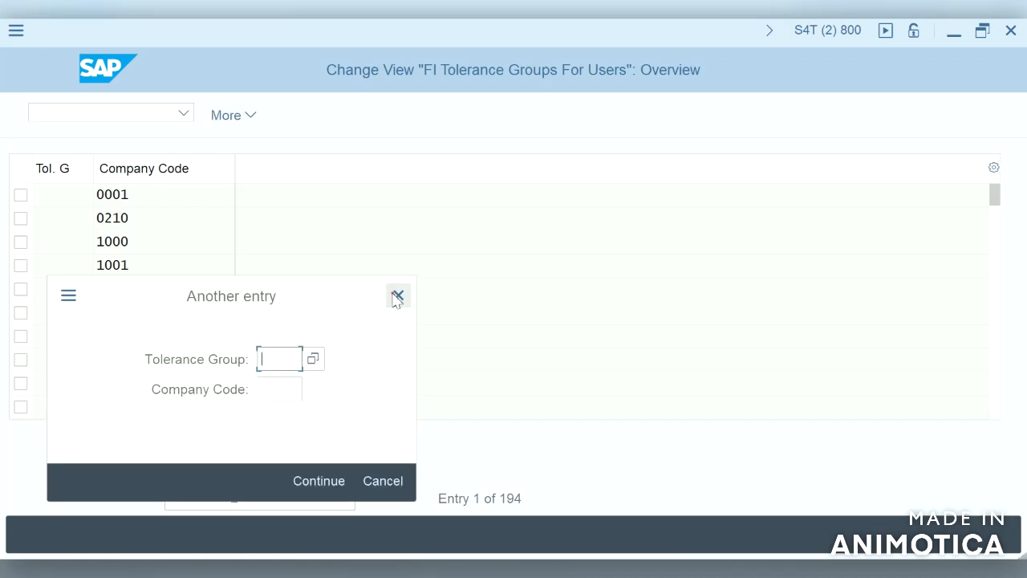
pyautogui.click(395, 297)
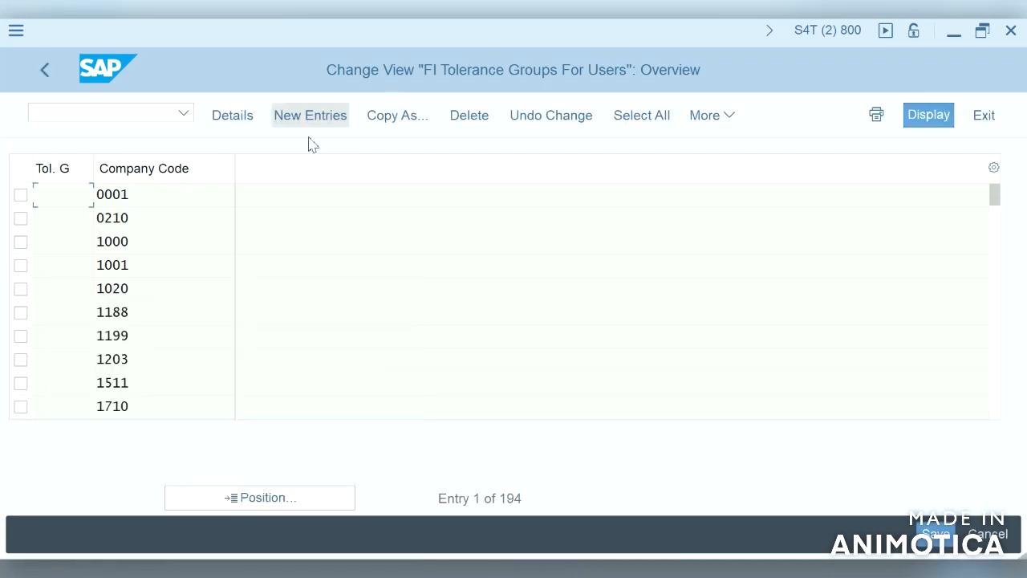
pyautogui.click(322, 117)
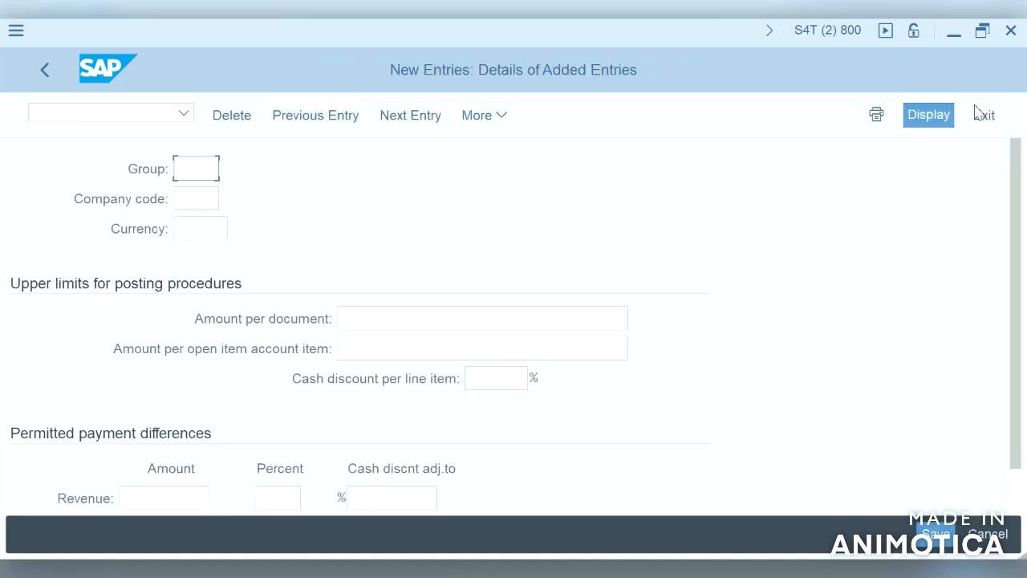
pyautogui.click(979, 114)
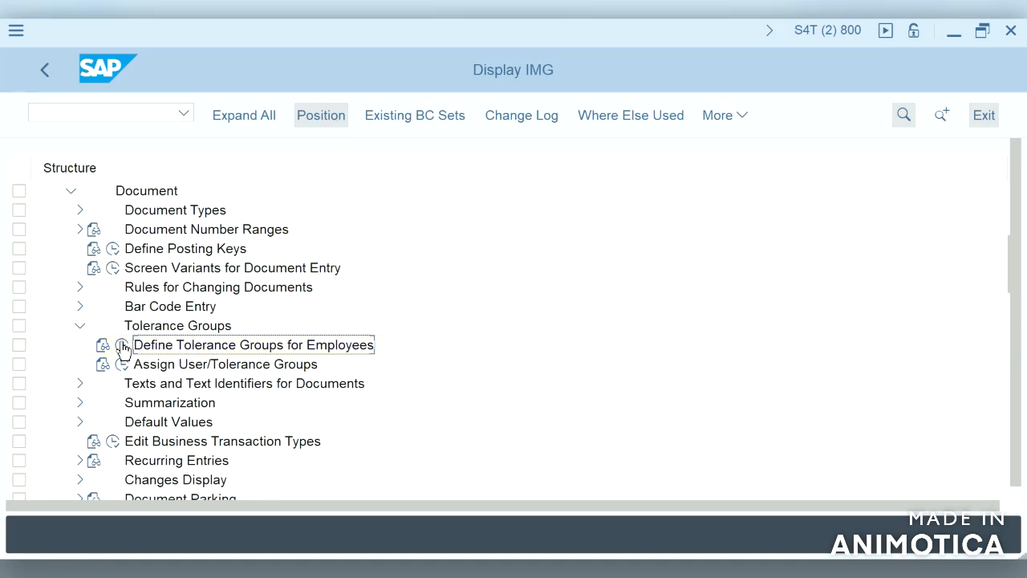
pyautogui.click(122, 344)
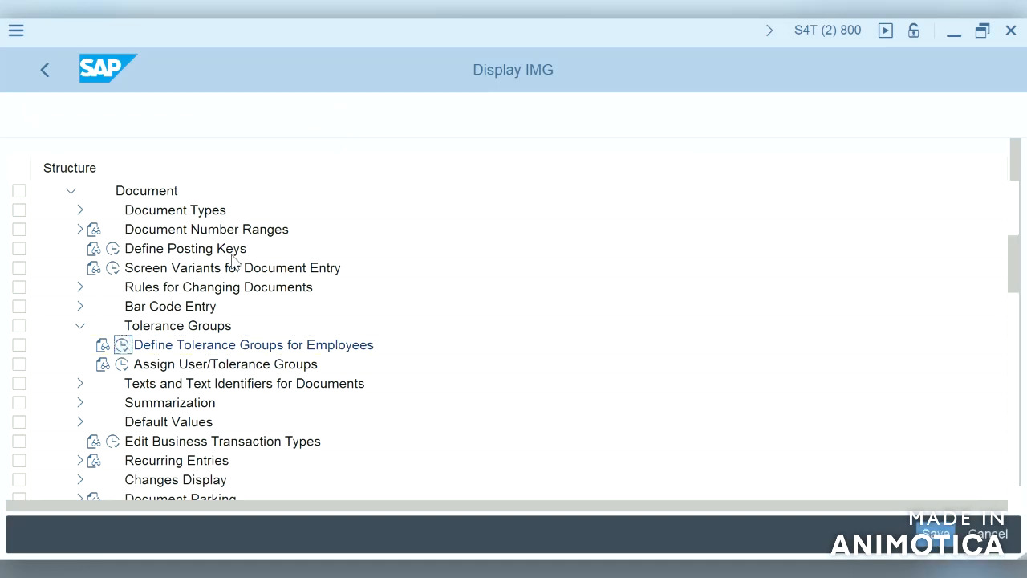
# Start copying the tolerance group entry of company code 0001 as a new entry
pyautogui.click(398, 120)
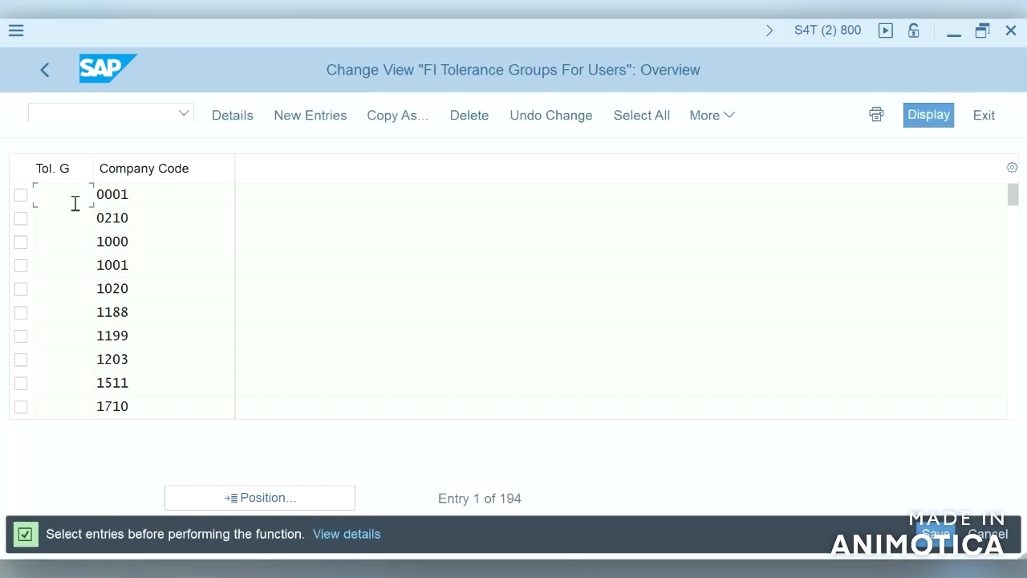
pyautogui.click(22, 195)
pyautogui.click(386, 127)
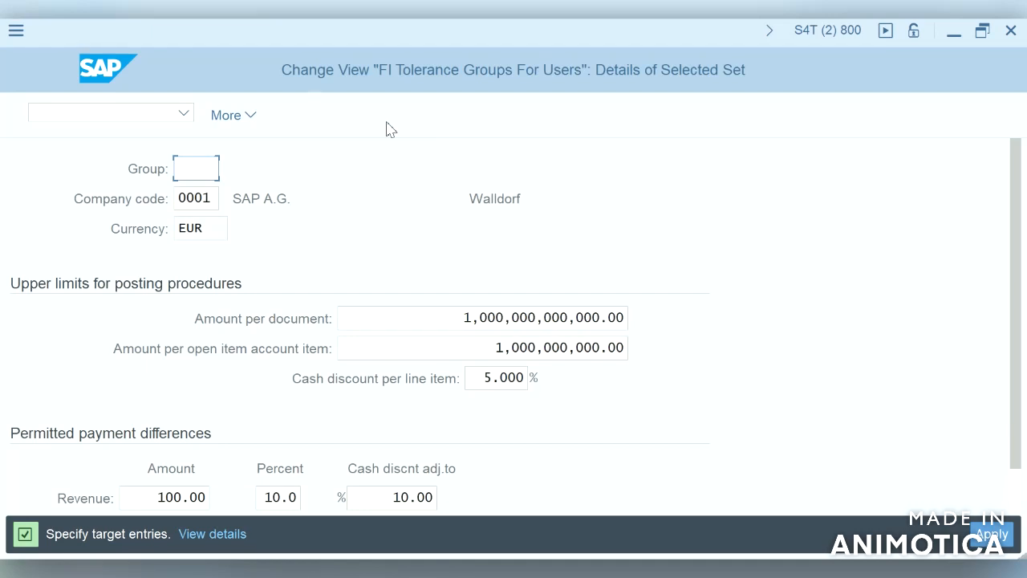
pyautogui.write('t009')
pyautogui.press('BackSpace')
pyautogui.press('BackSpace')
pyautogui.press('BackSpace')
pyautogui.press('BackSpace')
pyautogui.write('T009')
pyautogui.press('BackSpace')
pyautogui.press('BackSpace')
pyautogui.press('BackSpace')
pyautogui.press('BackSpace')
# Set the copied entry's company code to T009 and leave its group blank
pyautogui.click(218, 201)
pyautogui.press('BackSpace')
pyautogui.press('BackSpace')
pyautogui.press('BackSpace')
pyautogui.press('BackSpace')
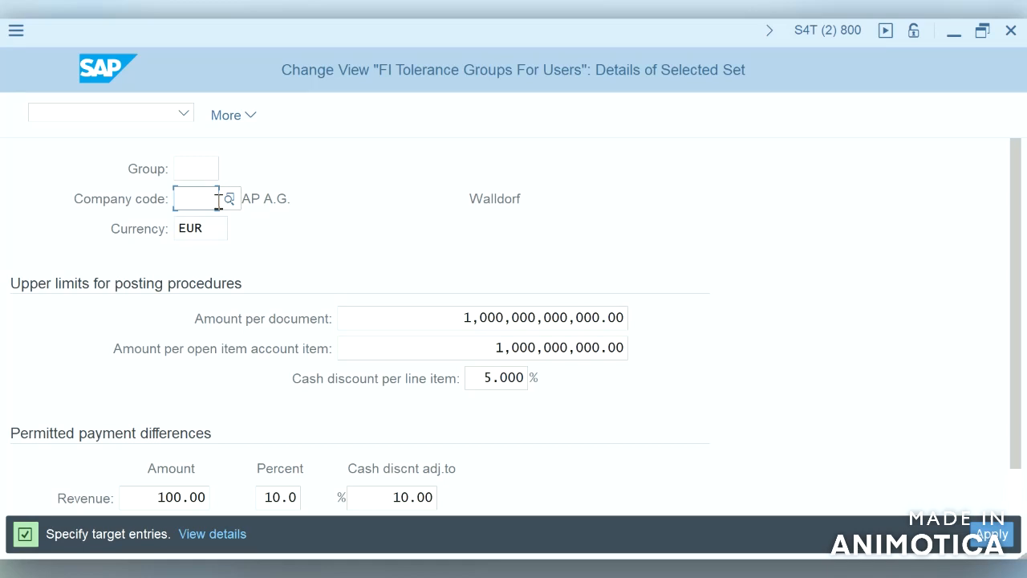
pyautogui.write('T009')
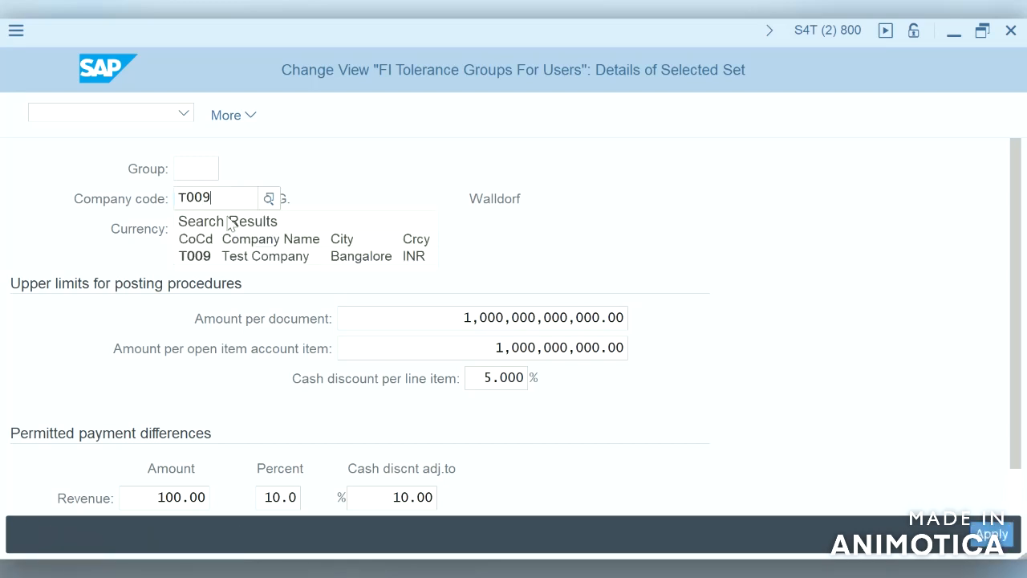
pyautogui.click(197, 257)
pyautogui.click(207, 231)
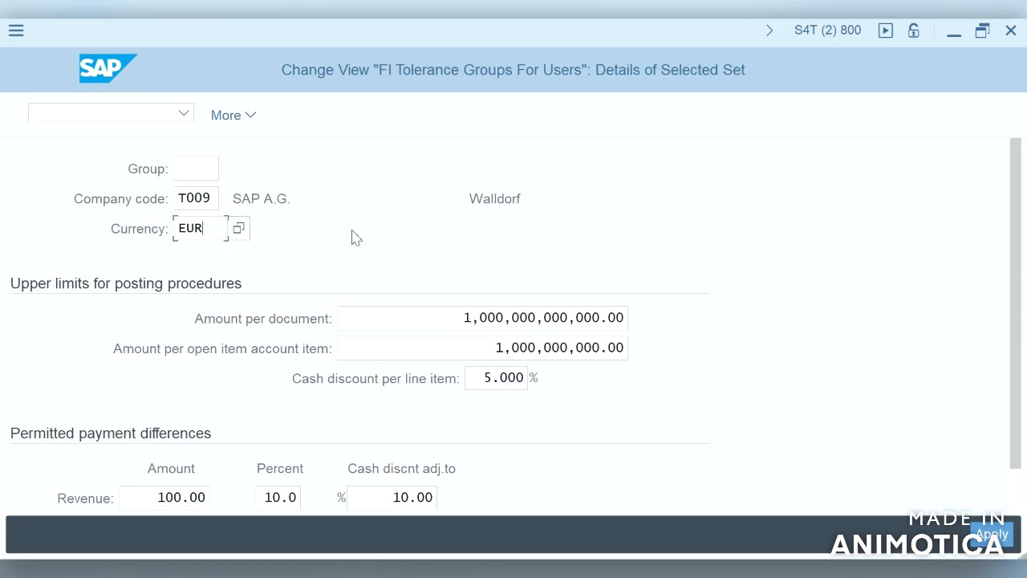
pyautogui.click(249, 117)
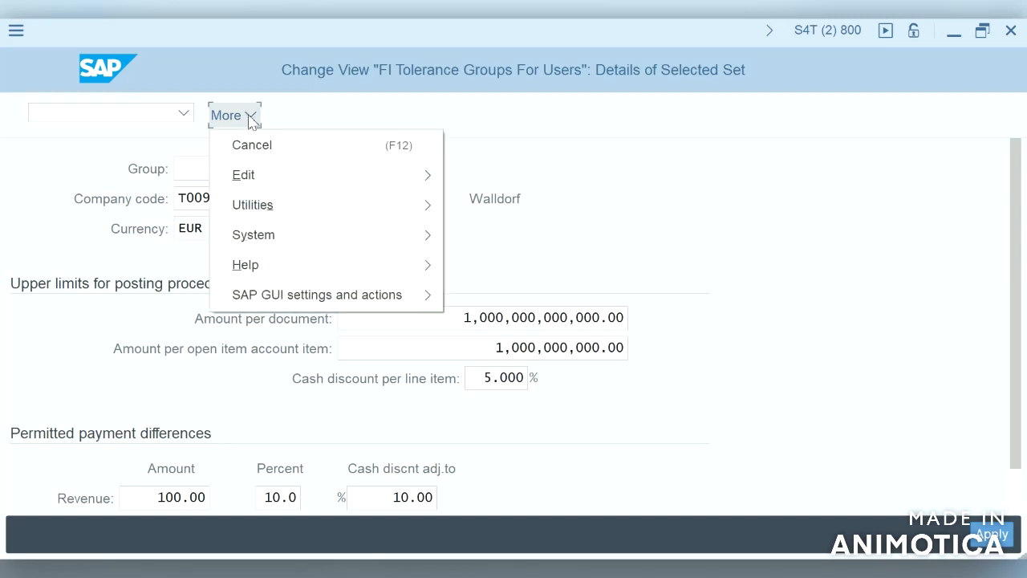
pyautogui.moveTo(251, 180)
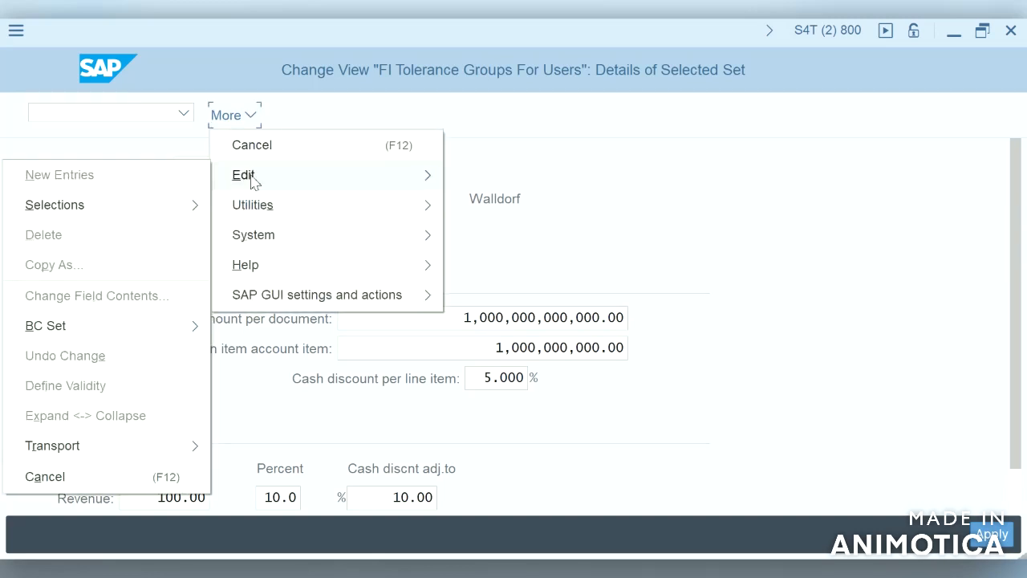
pyautogui.click(688, 161)
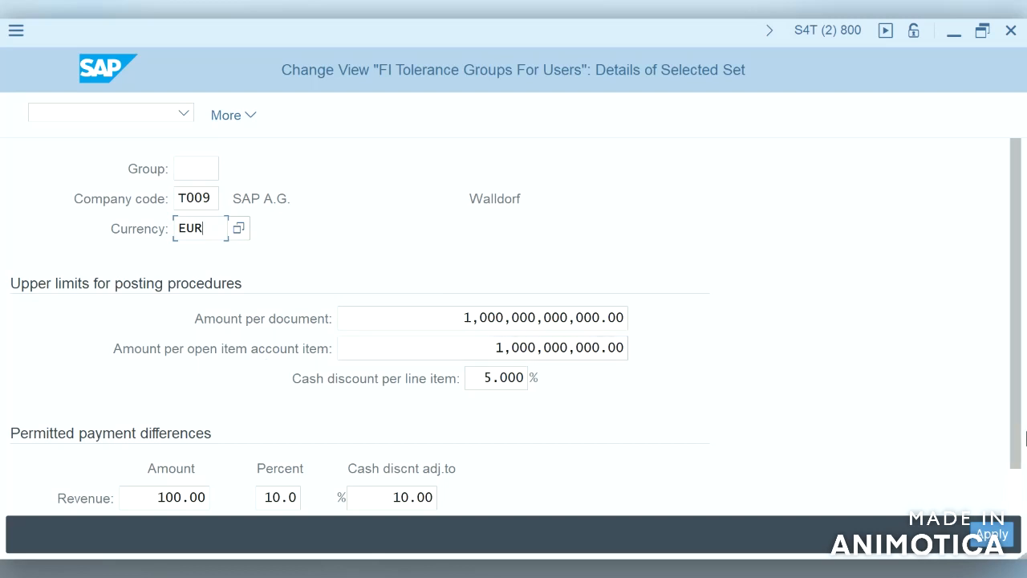
# Apply the copied tolerance group entry and save it to customizing request S4TK900694
pyautogui.click(1016, 497)
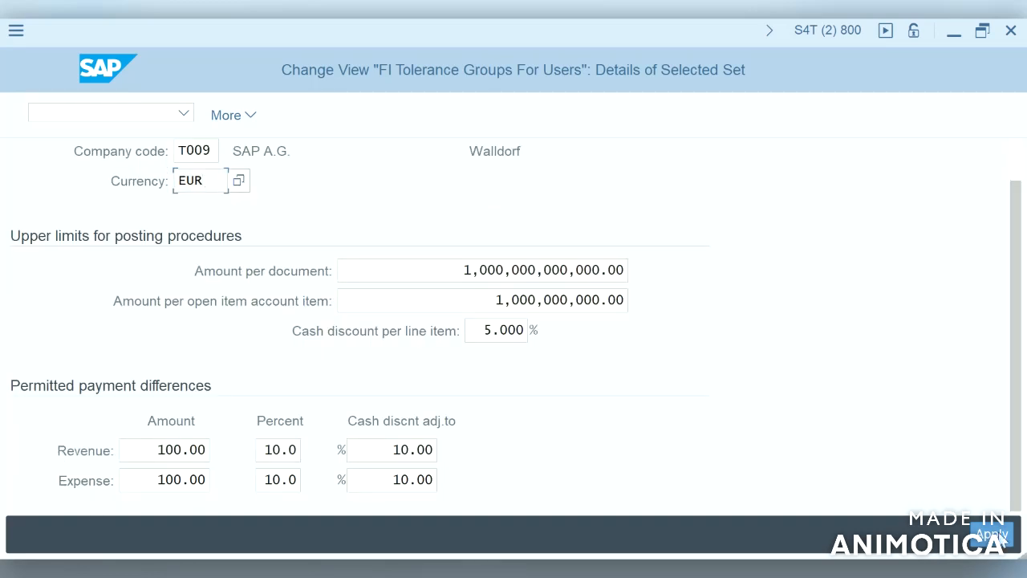
pyautogui.click(996, 535)
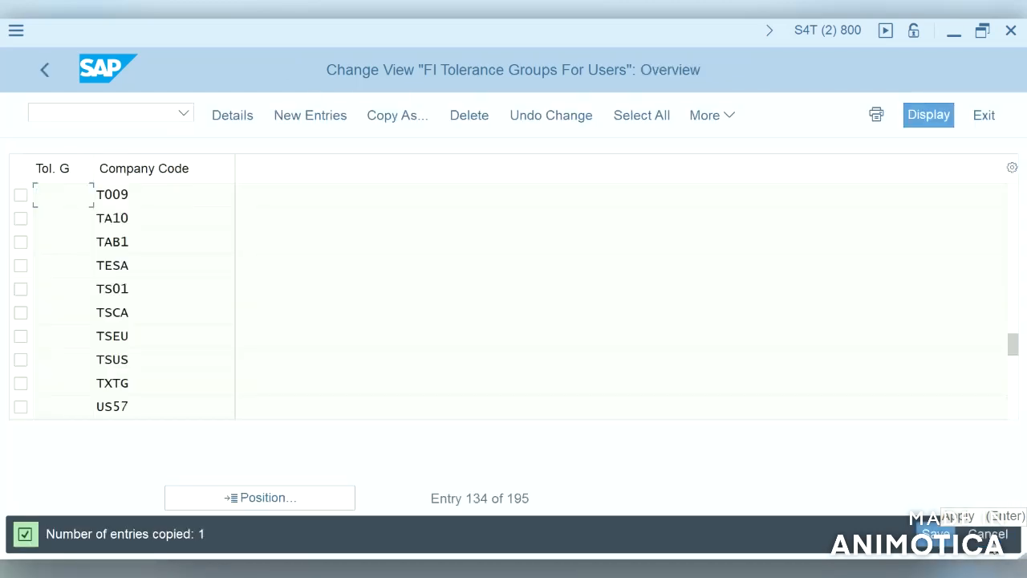
pyautogui.click(947, 538)
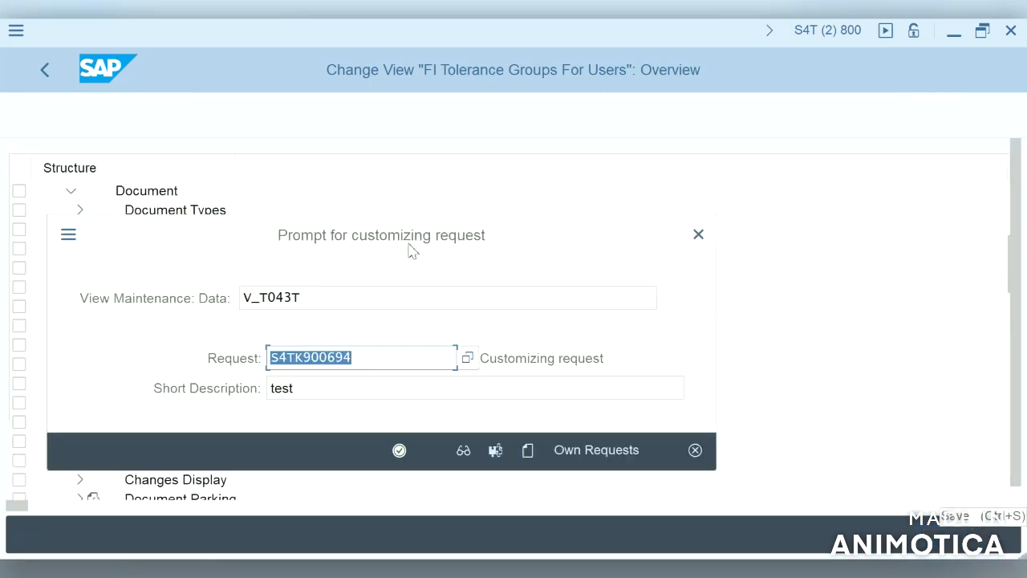
pyautogui.click(400, 450)
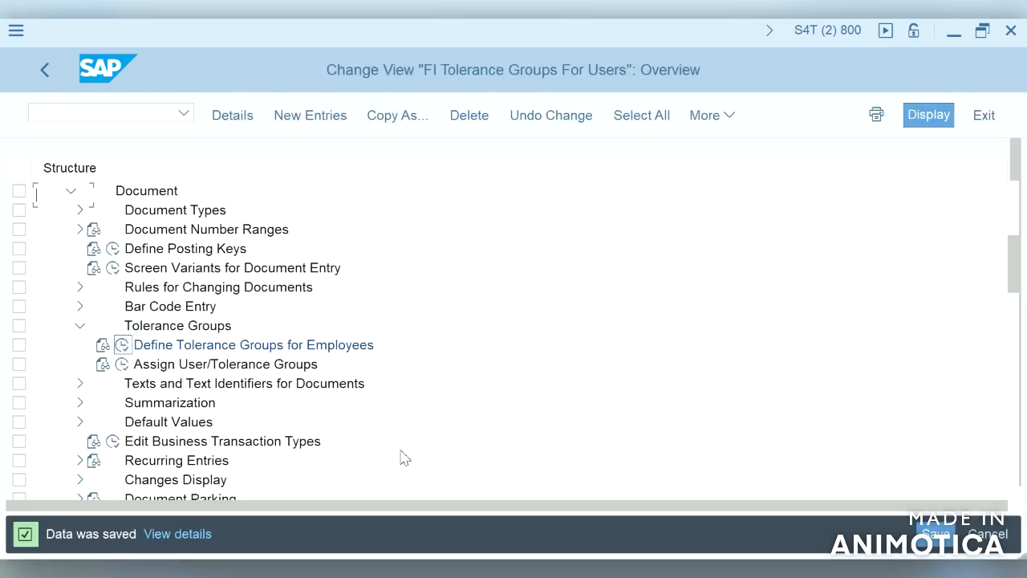
# Open the details of the T009 tolerance group and review its currency, posting limits and permitted payment differences
pyautogui.click(20, 195)
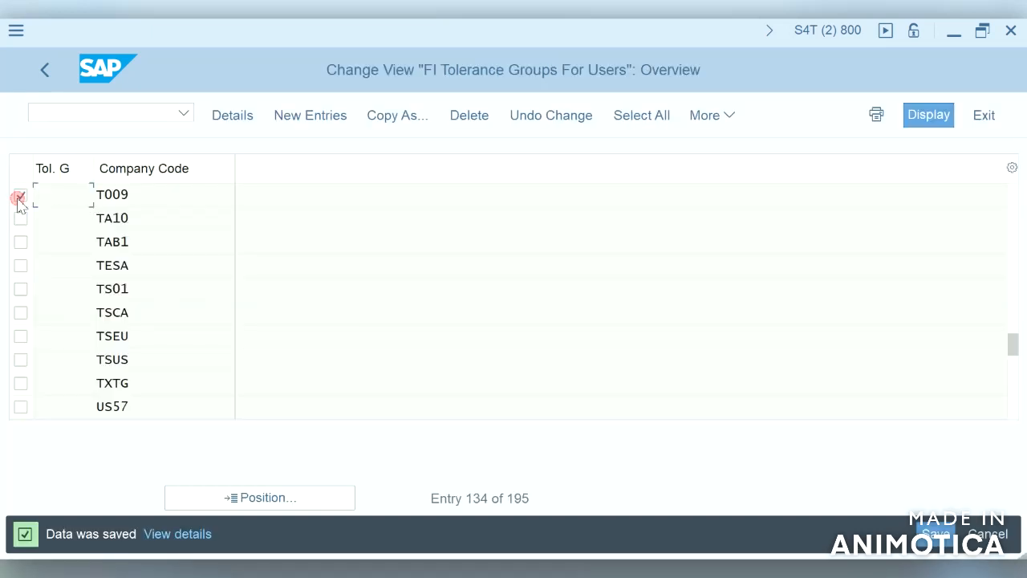
pyautogui.click(230, 122)
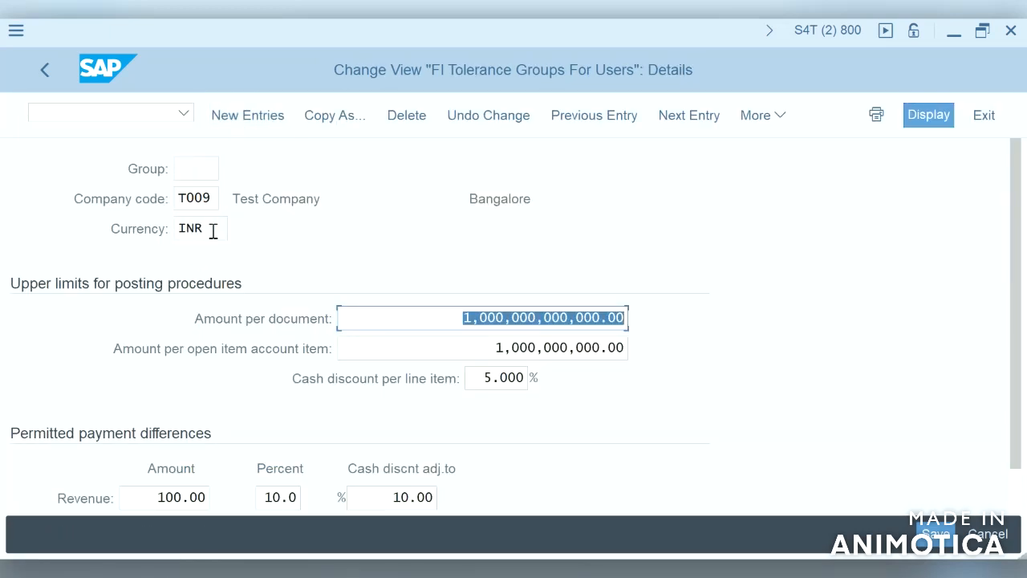
pyautogui.click(212, 231)
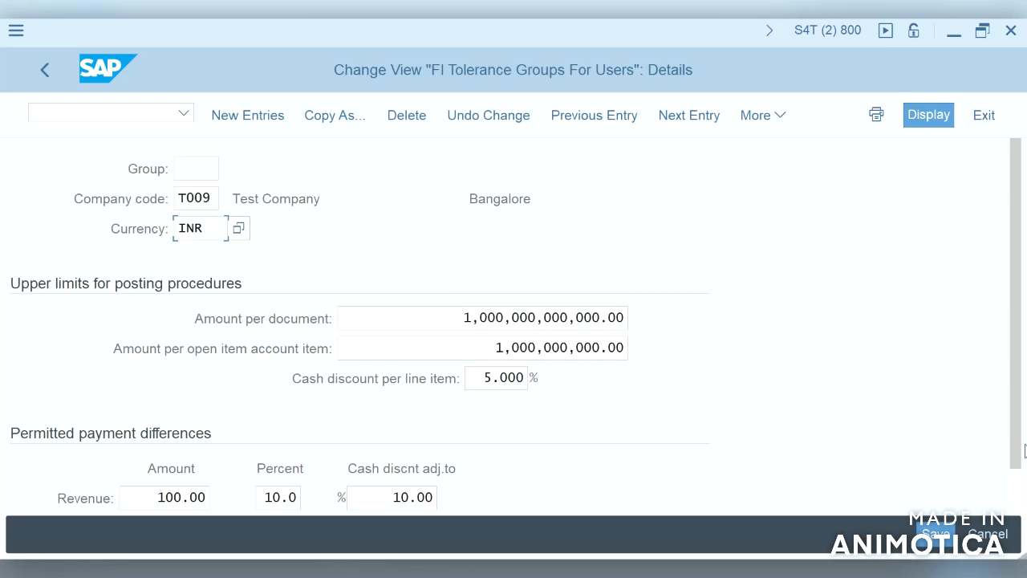
pyautogui.click(1013, 484)
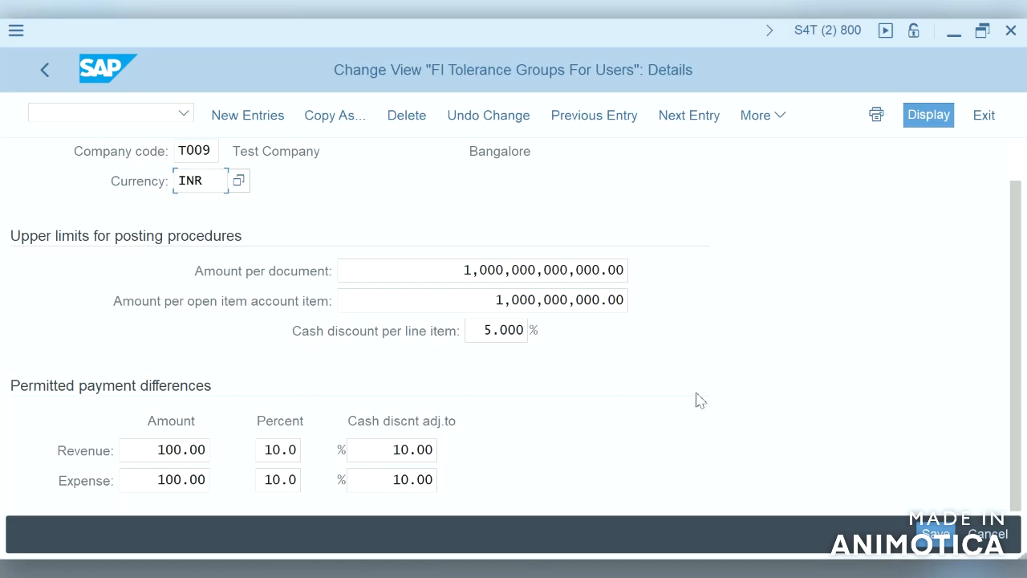
# Save the T009 tolerance group details, and switch to the Word training notes to add the line "Permitted Payment Differences" below the Global Settings list
pyautogui.click(936, 534)
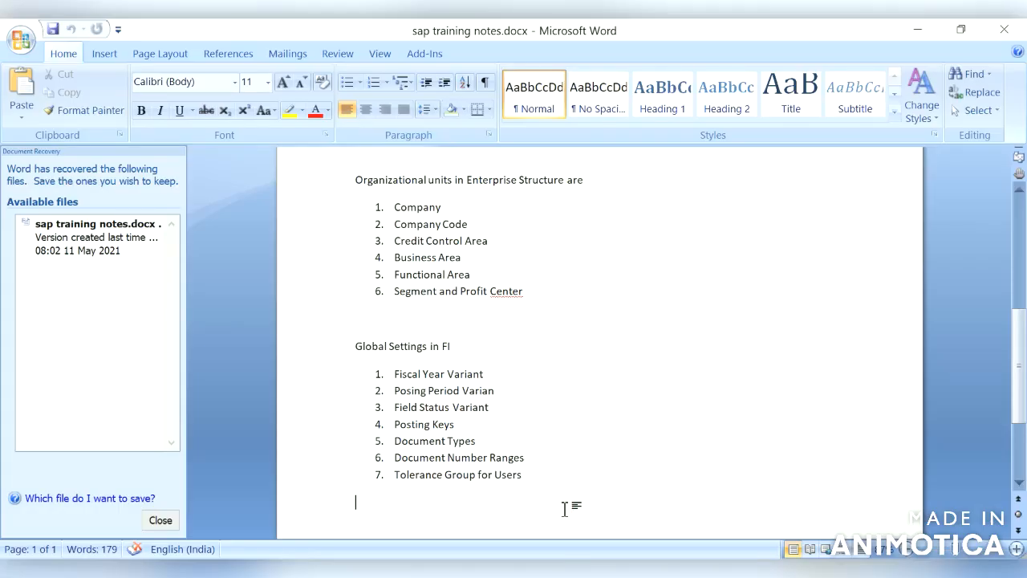
pyautogui.write('Perm')
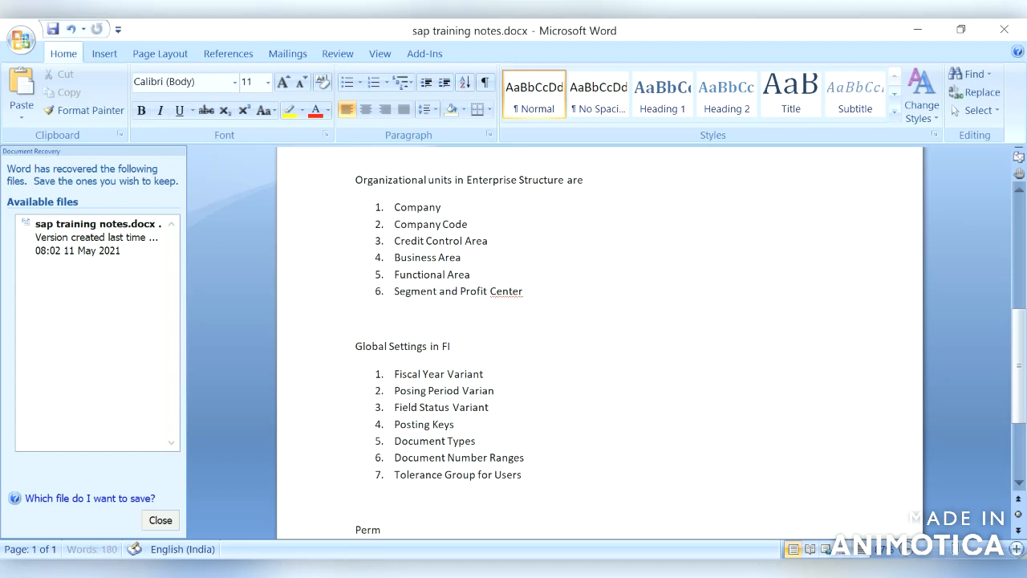
pyautogui.write('itted Payment D')
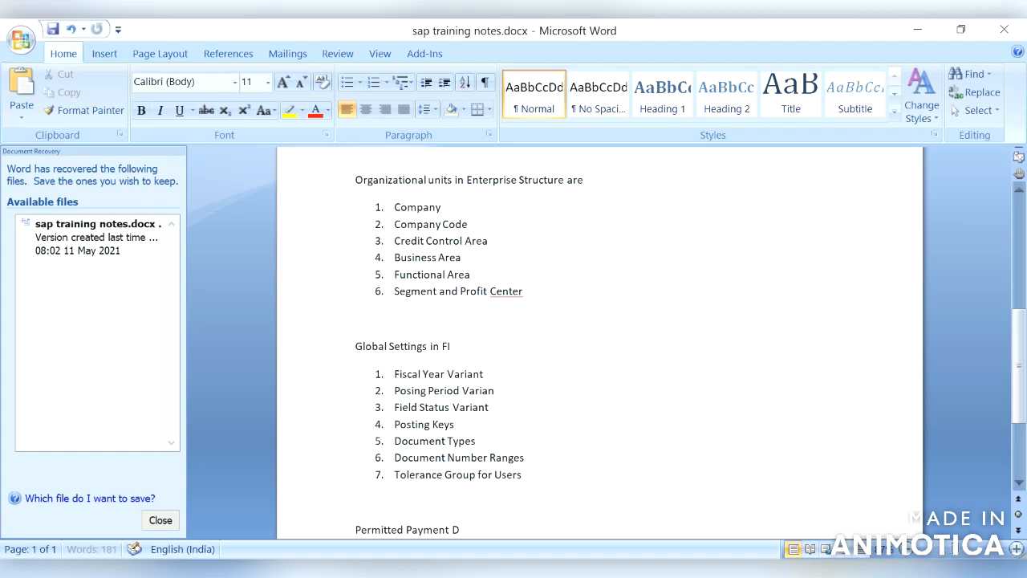
pyautogui.write('ifferences')
pyautogui.press('Return')
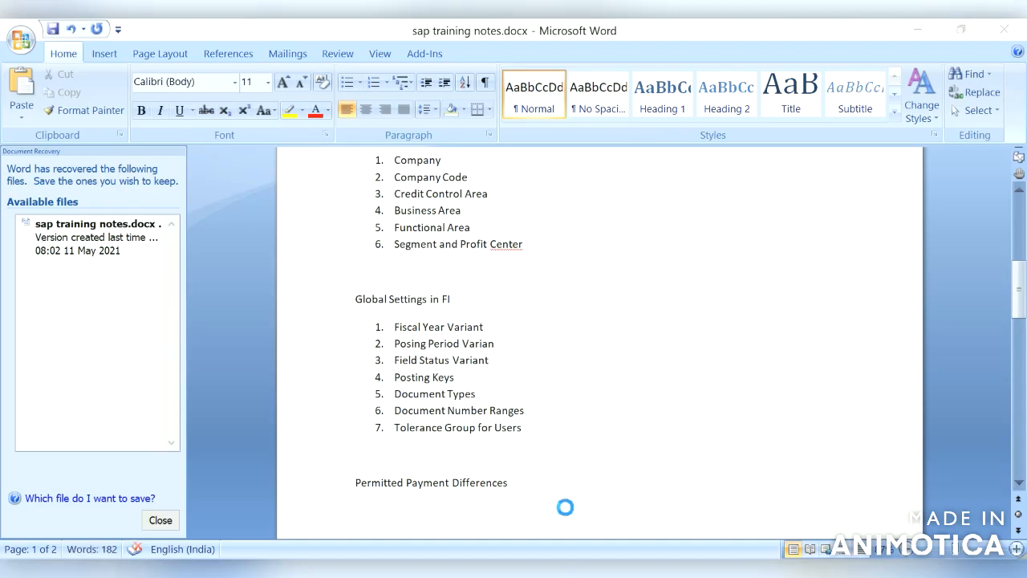
# Switch back to SAP, exit the T009 tolerance group details and open the Assign User/Tolerance Groups activity
pyautogui.hotkey('alt', 'Tab')
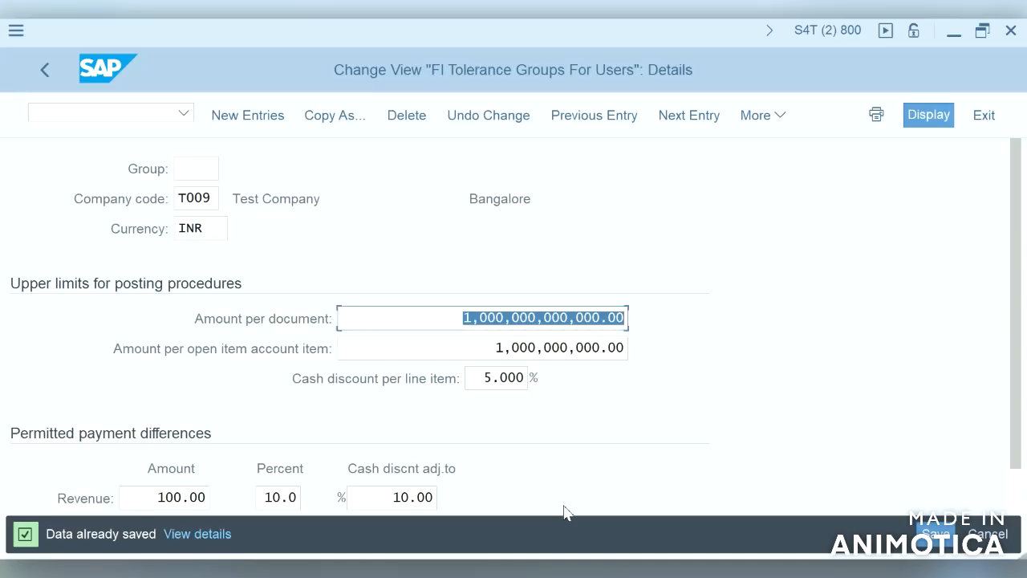
pyautogui.click(979, 119)
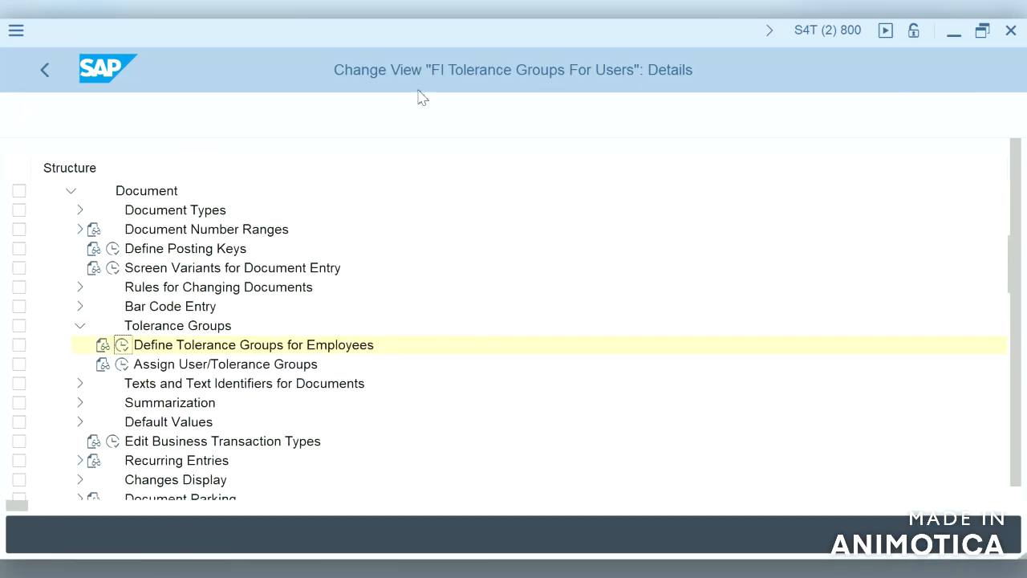
pyautogui.click(122, 364)
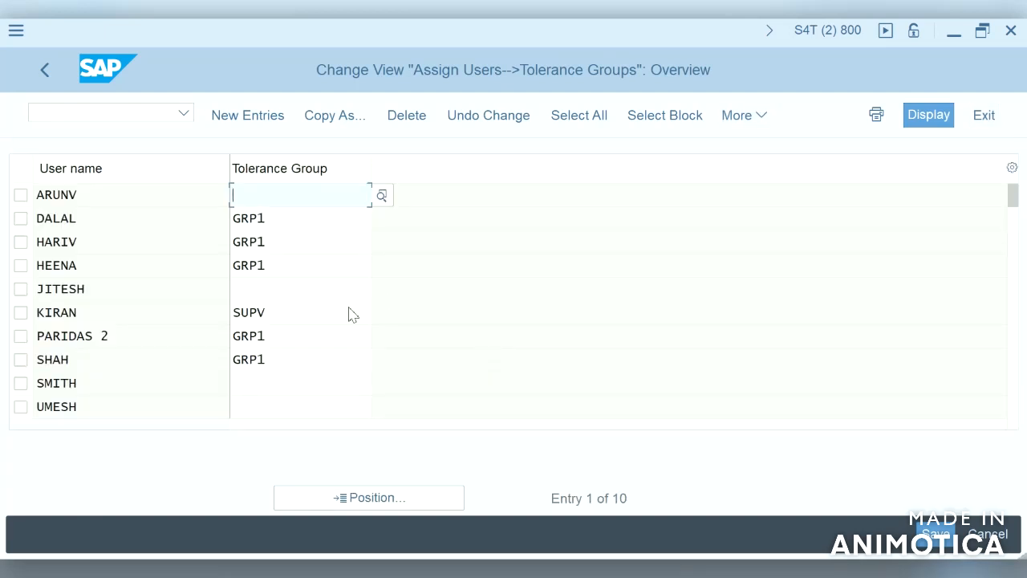
# Add a new assignment for the user name with a blank tolerance group and save it to customizing request S4TK900694
pyautogui.click(248, 115)
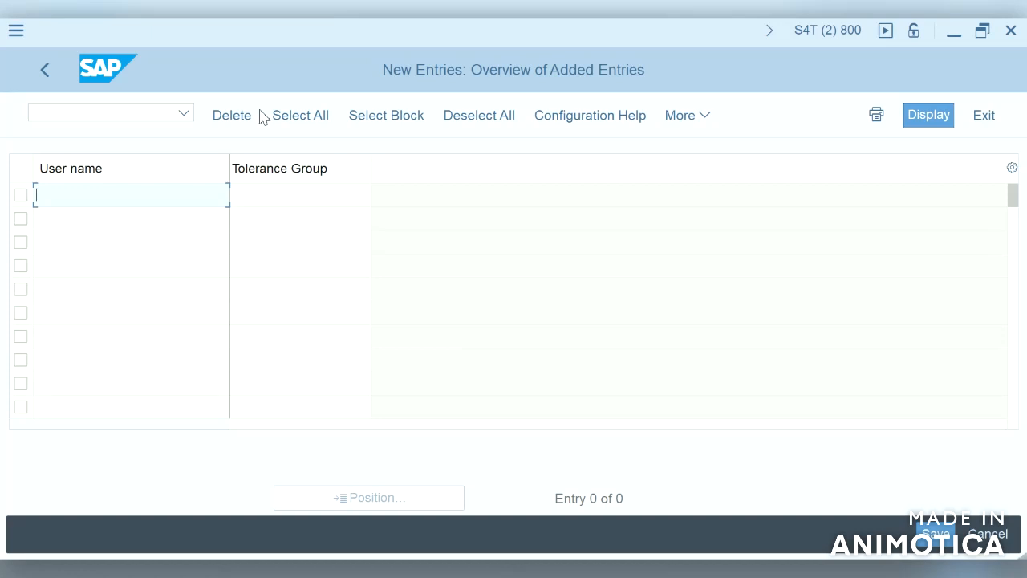
pyautogui.write('KSURESH')
pyautogui.click(935, 534)
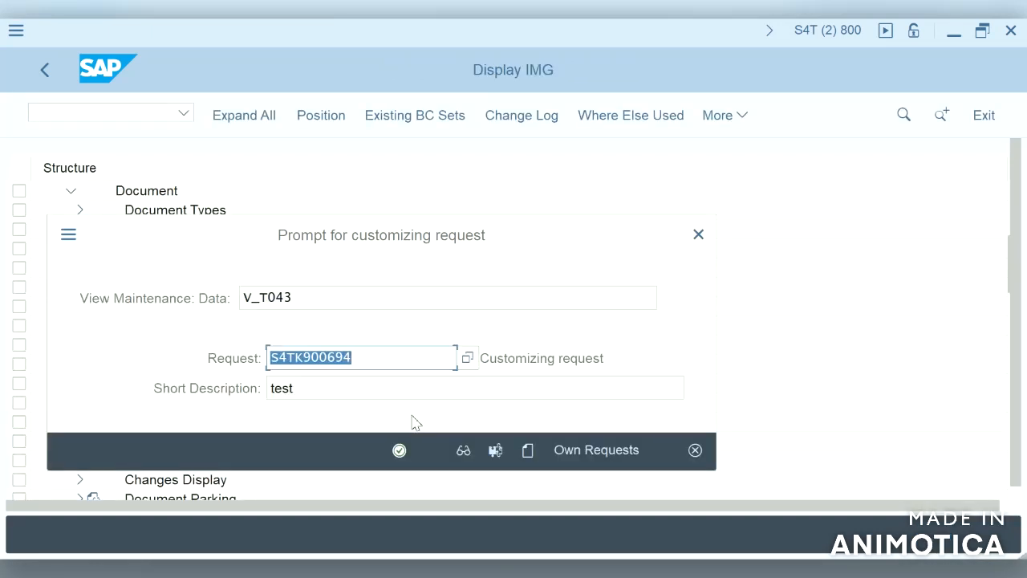
pyautogui.click(399, 451)
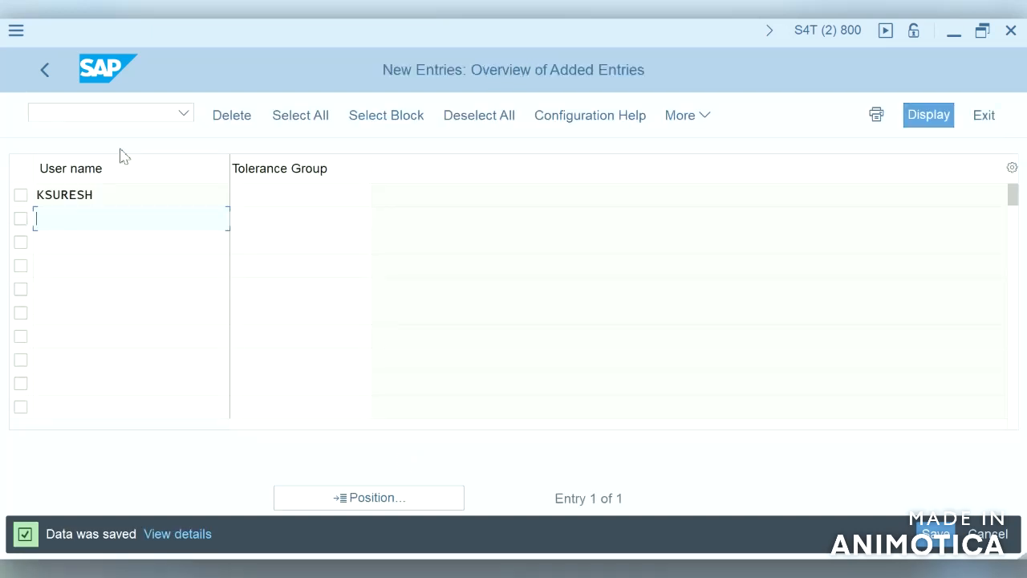
# Open G/L account posting transaction F-02 in a new session
pyautogui.click(125, 114)
pyautogui.write('/')
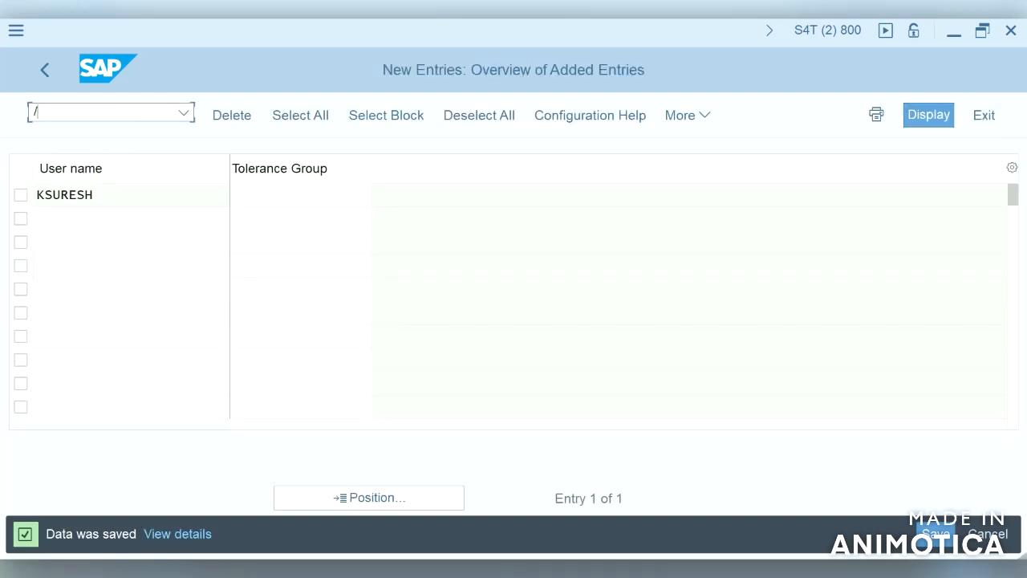
pyautogui.write('OF-02')
pyautogui.press('Return')
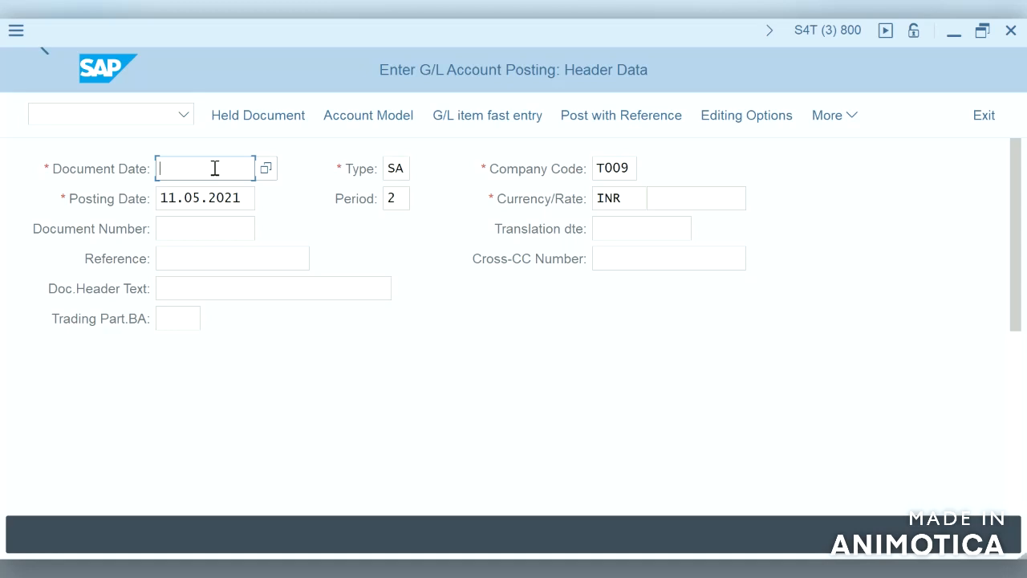
# Set the G/L posting's document date to 11.05.2021 from the calendar and confirm the header data
pyautogui.click(215, 175)
pyautogui.press('F4')
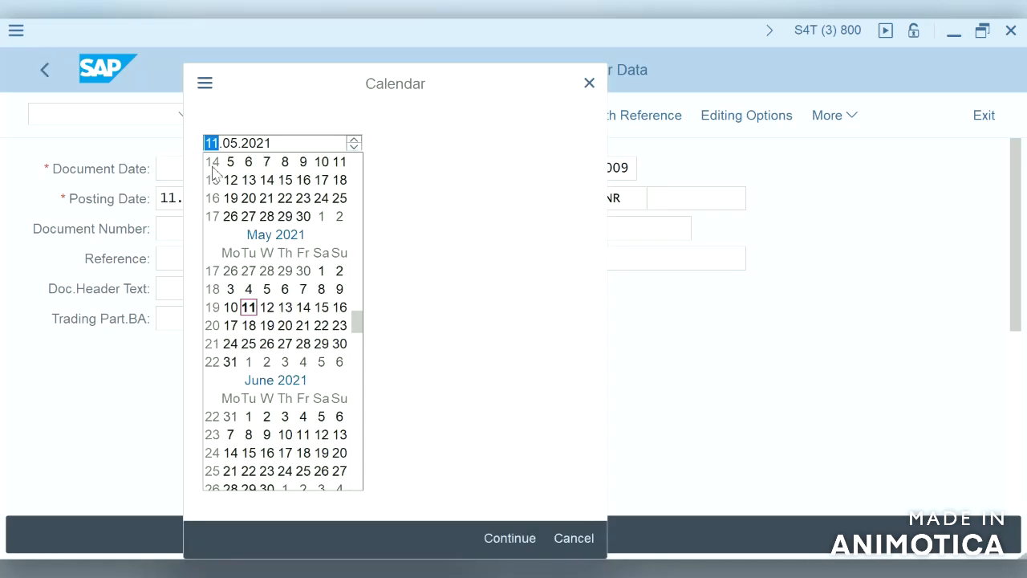
pyautogui.press('Return')
pyautogui.press('Return')
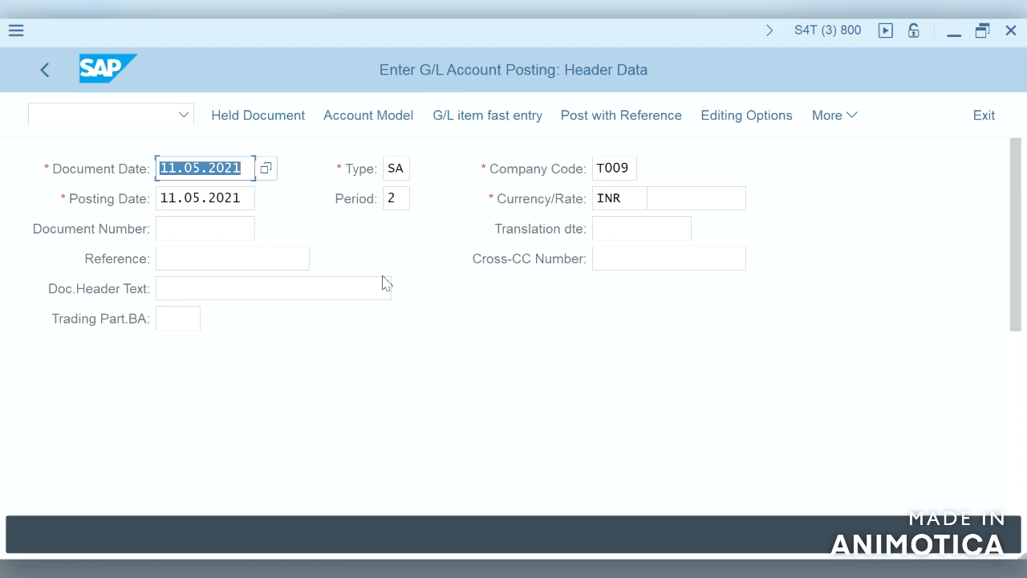
pyautogui.press('Return')
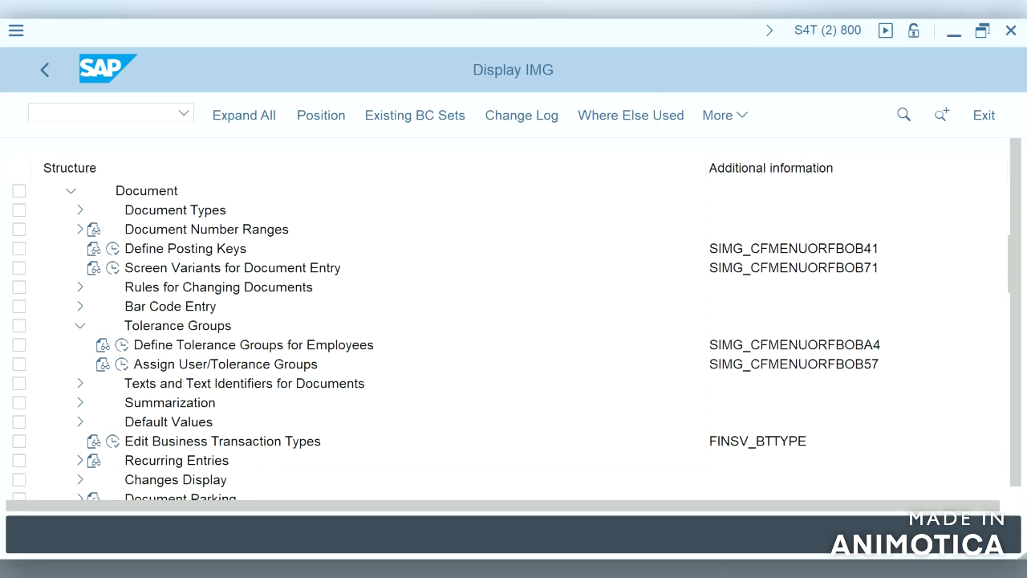
# Switch to the Word training notes and review the overview of GL accounts in S/4 HANA, including its chart of accounts and company code sections
pyautogui.hotkey('alt', 'Tab')
pyautogui.click(664, 417)
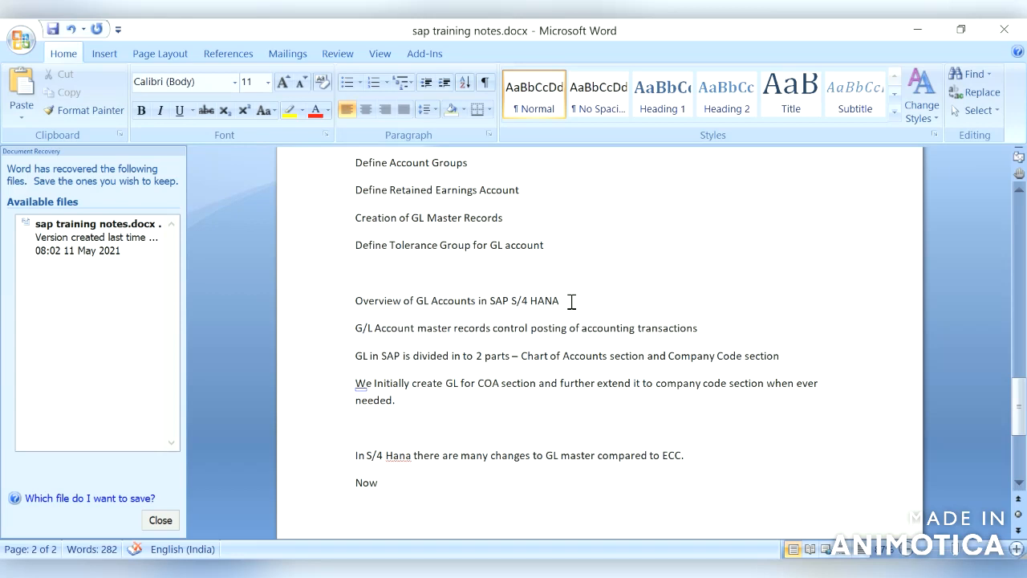
pyautogui.moveTo(577, 307); pyautogui.dragTo(361, 302)
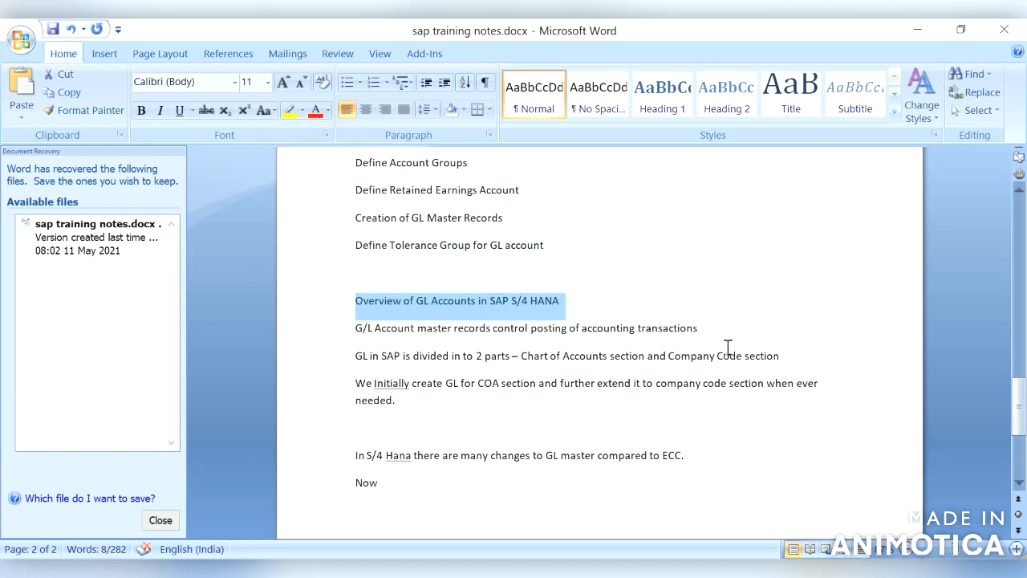
pyautogui.moveTo(711, 334); pyautogui.dragTo(349, 335)
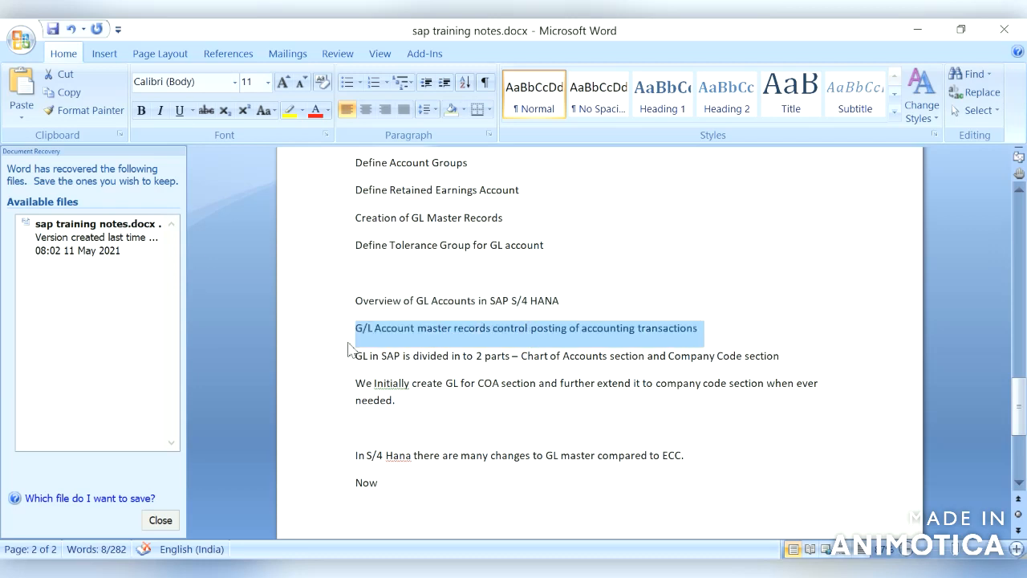
pyautogui.click(354, 357)
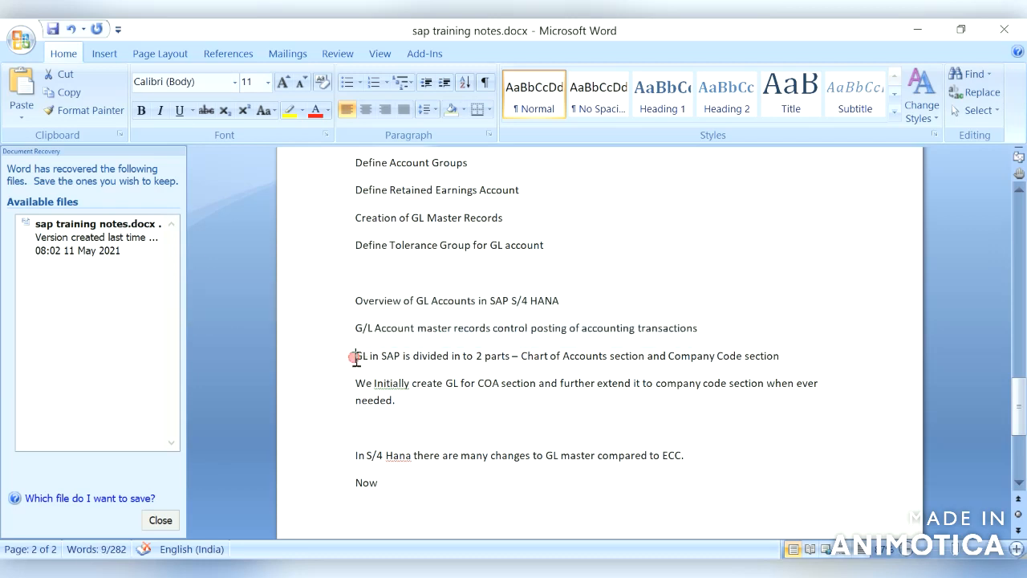
pyautogui.moveTo(357, 359); pyautogui.dragTo(646, 358)
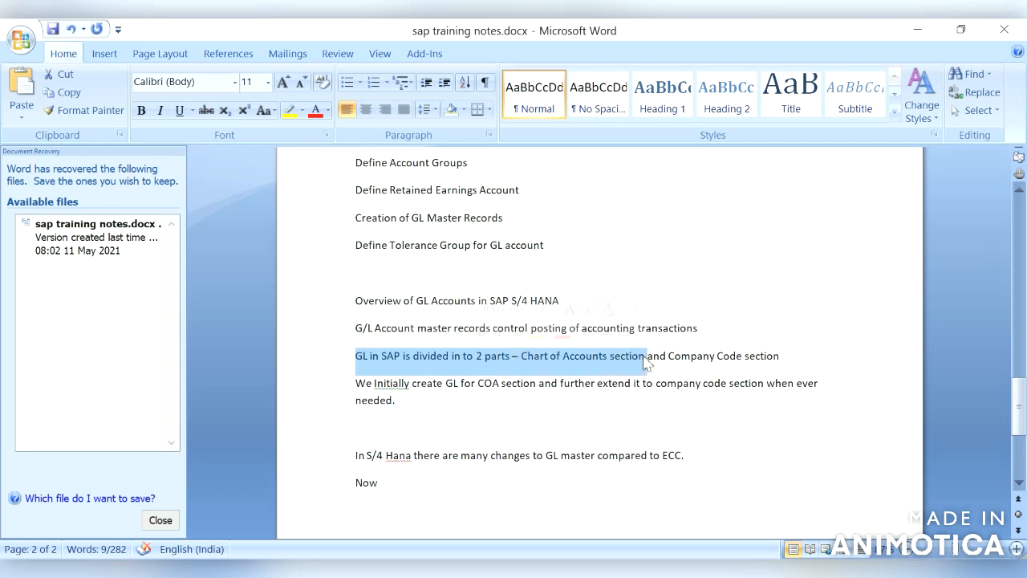
pyautogui.click(646, 358)
pyautogui.moveTo(791, 358); pyautogui.dragTo(678, 365)
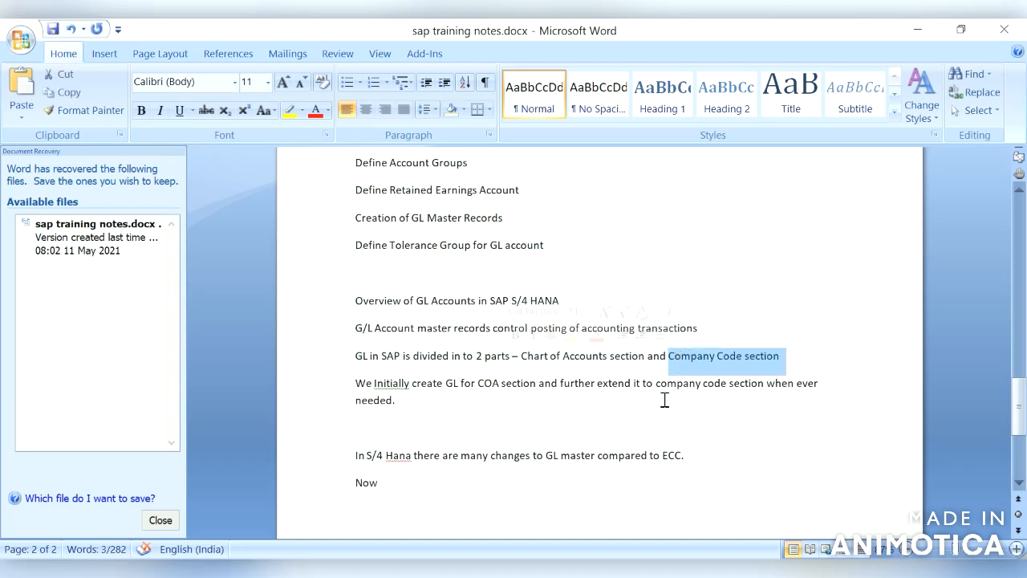
pyautogui.click(462, 405)
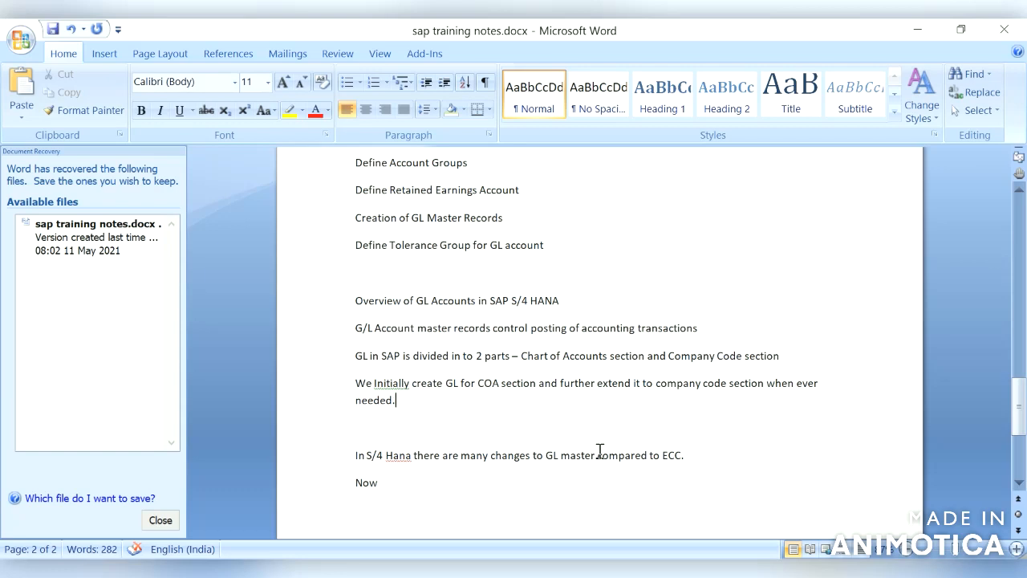
# Replace the word "Now" under the S/4 Hana changes sentence with numbered item 1, "General Ledger and Cost Element got merged."
pyautogui.click(412, 485)
pyautogui.press('BackSpace')
pyautogui.press('BackSpace')
pyautogui.press('BackSpace')
pyautogui.write('1. ')
pyautogui.write('Gener')
pyautogui.write('al')
pyautogui.write(' Led')
pyautogui.write('ger and')
pyautogui.write(' C')
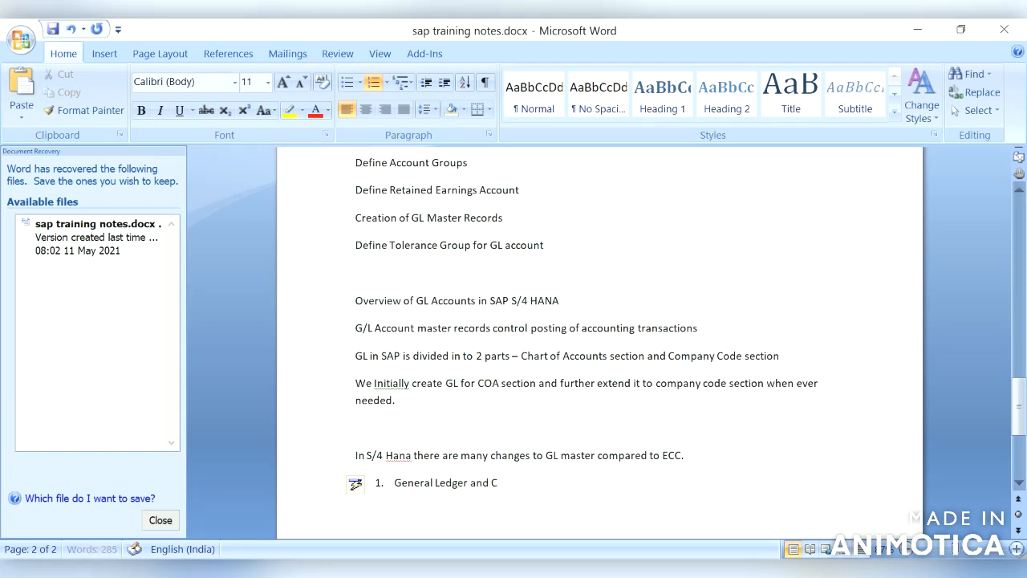
pyautogui.write('ost Element got m')
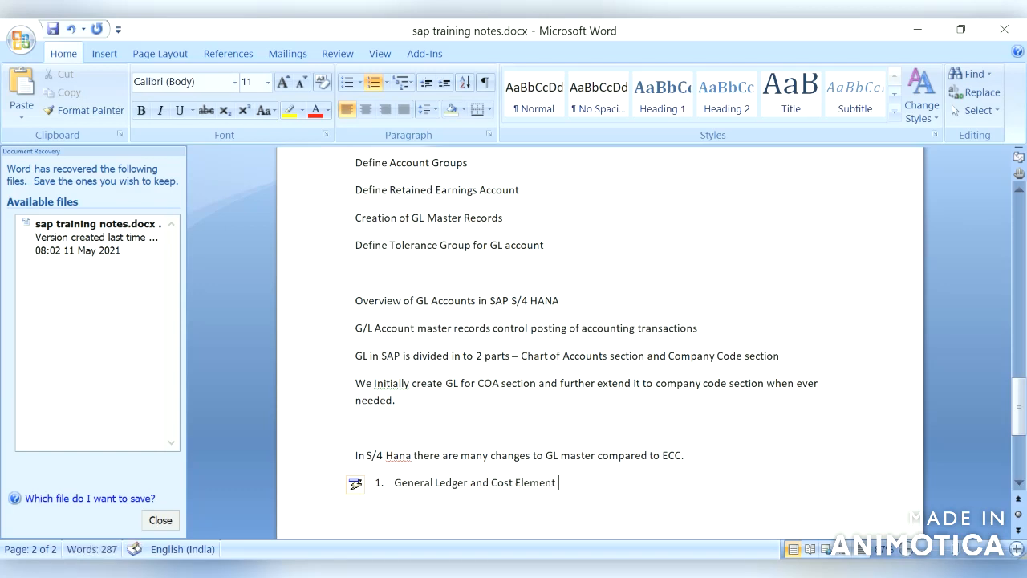
pyautogui.write('erged.')
pyautogui.press('Return')
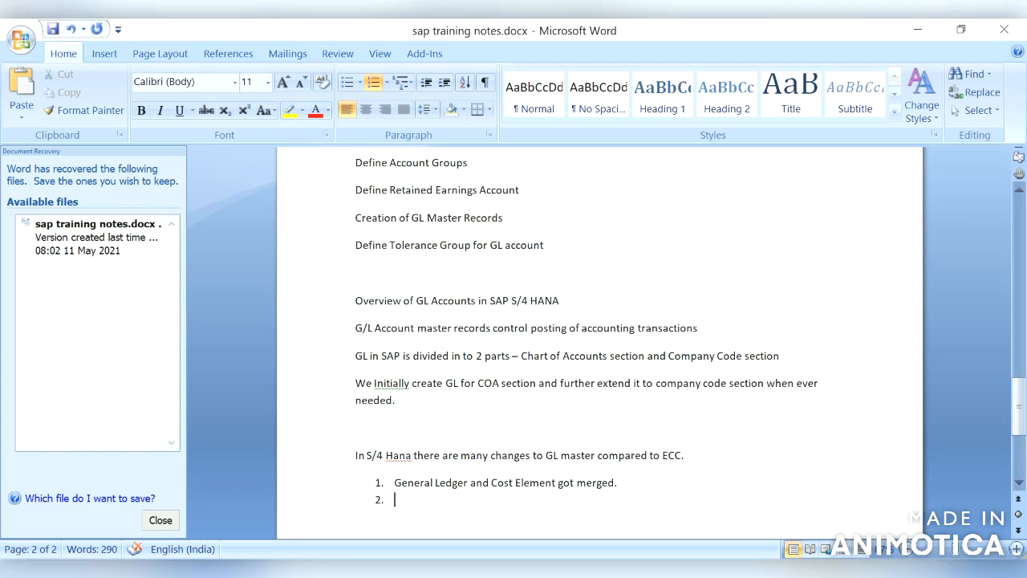
# Add numbered item 2, "Even if we try KA01 it will direct to transaction FS00"
pyautogui.write('even')
pyautogui.write(' if we tr')
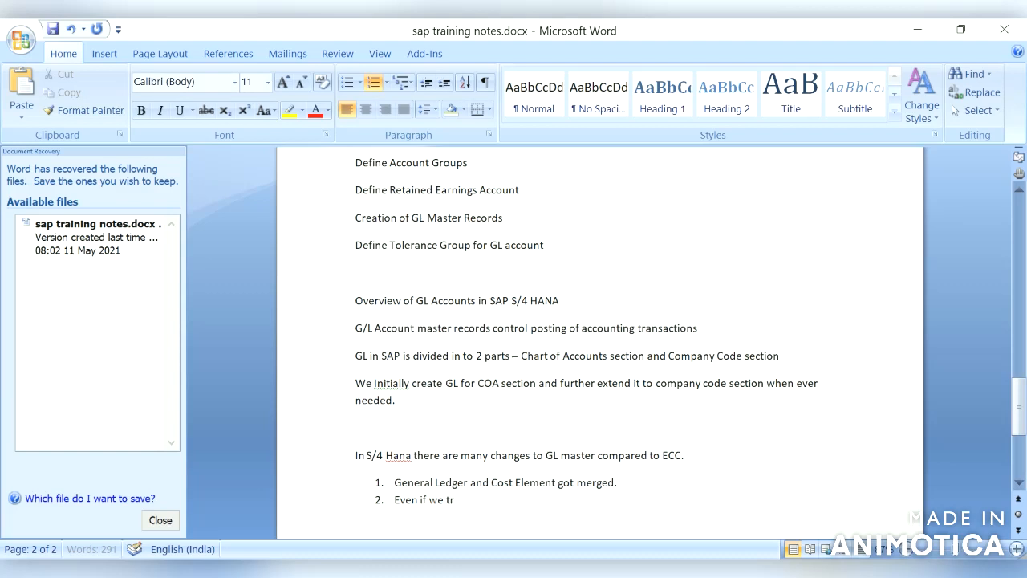
pyautogui.write('y KA01 it will direct to transac')
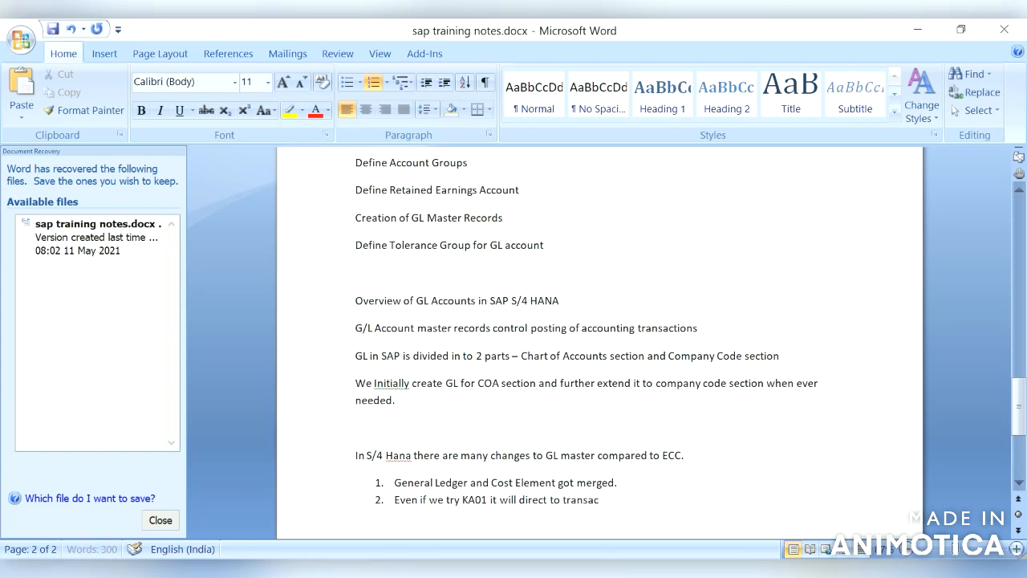
pyautogui.write('tion FS00')
pyautogui.press('Return')
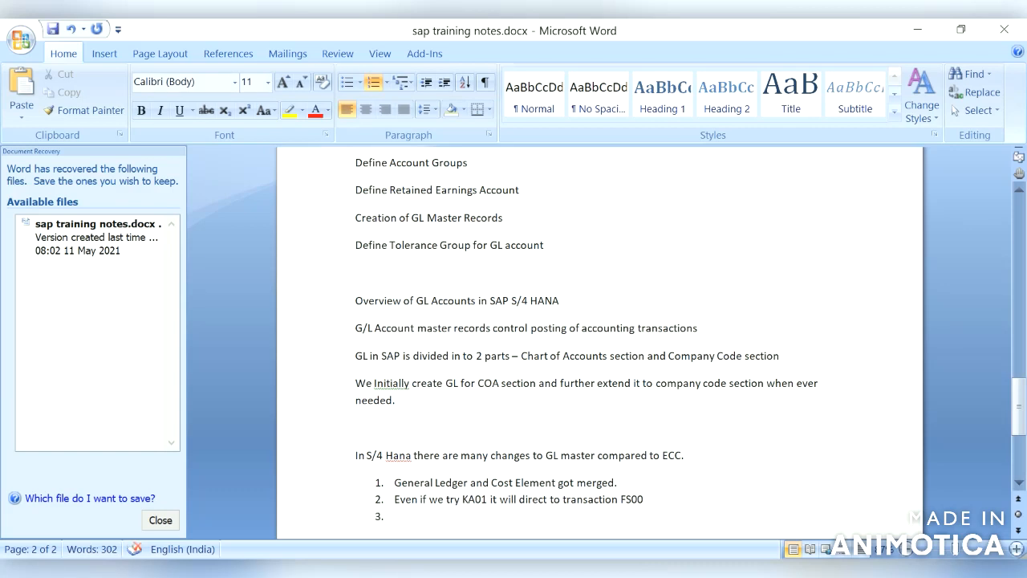
# Add numbered item 3, "Now in S/4 Hana Secondary Cost Element is also considered as GL"
pyautogui.write('Now in S/4')
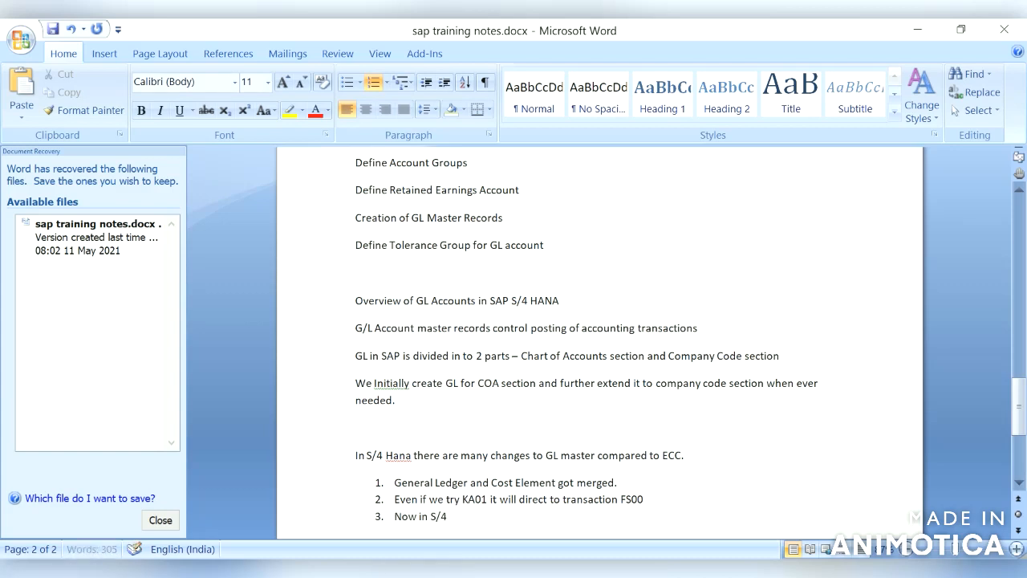
pyautogui.write(' Hana Secondary')
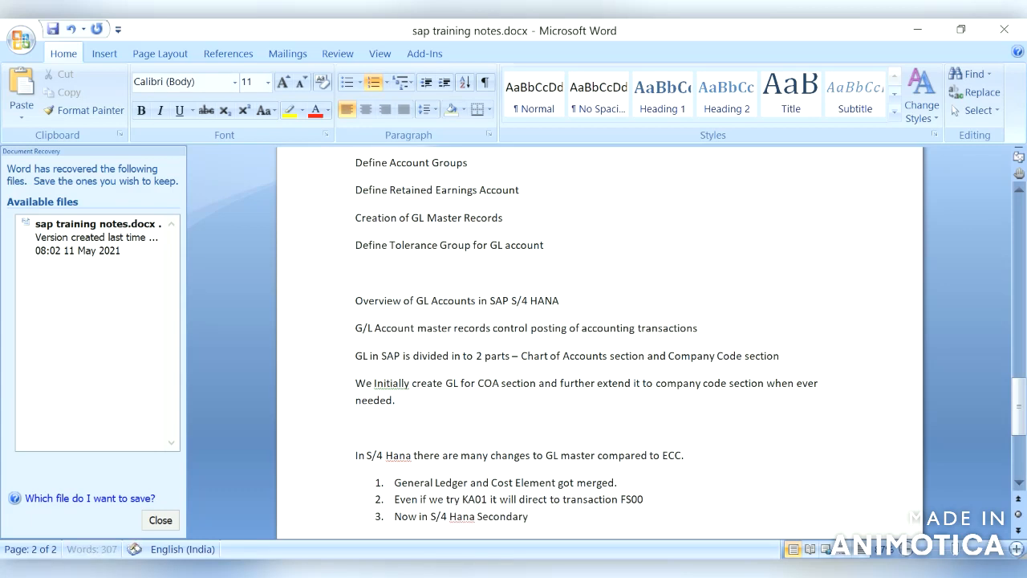
pyautogui.write(' Cost Element ')
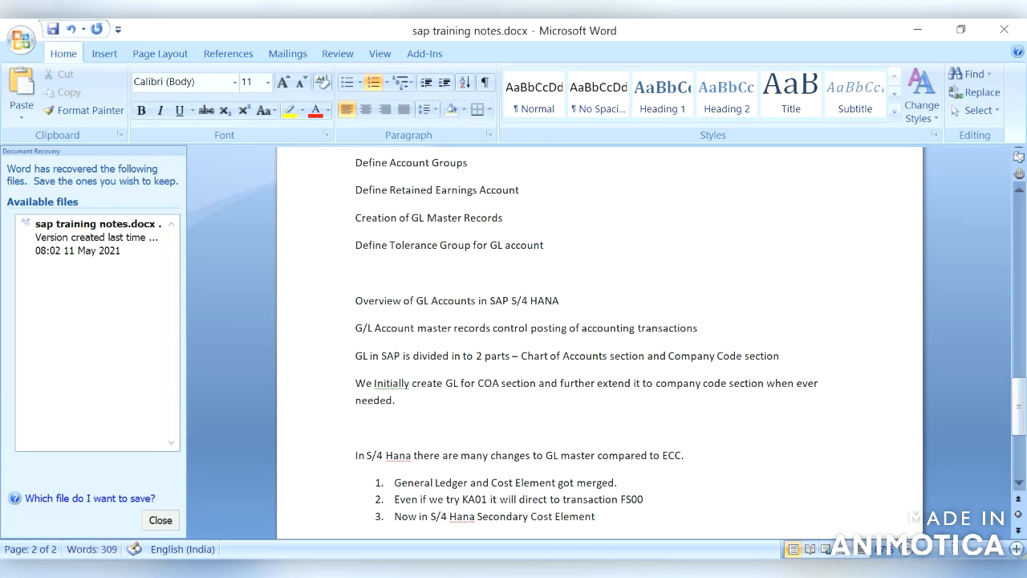
pyautogui.write('is also considered as GL')
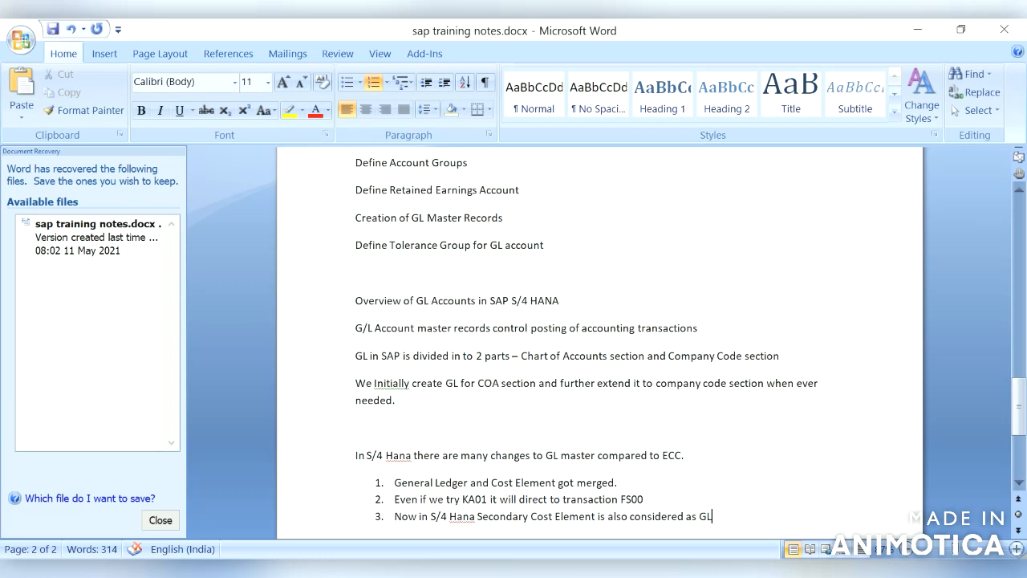
pyautogui.press('Return')
# Switch to the SAP session showing the IMG and open transaction FS00 for central G/L account editing
pyautogui.hotkey('alt', 'Tab')
pyautogui.moveTo(639, 571)
pyautogui.click(640, 574)
pyautogui.click(759, 504)
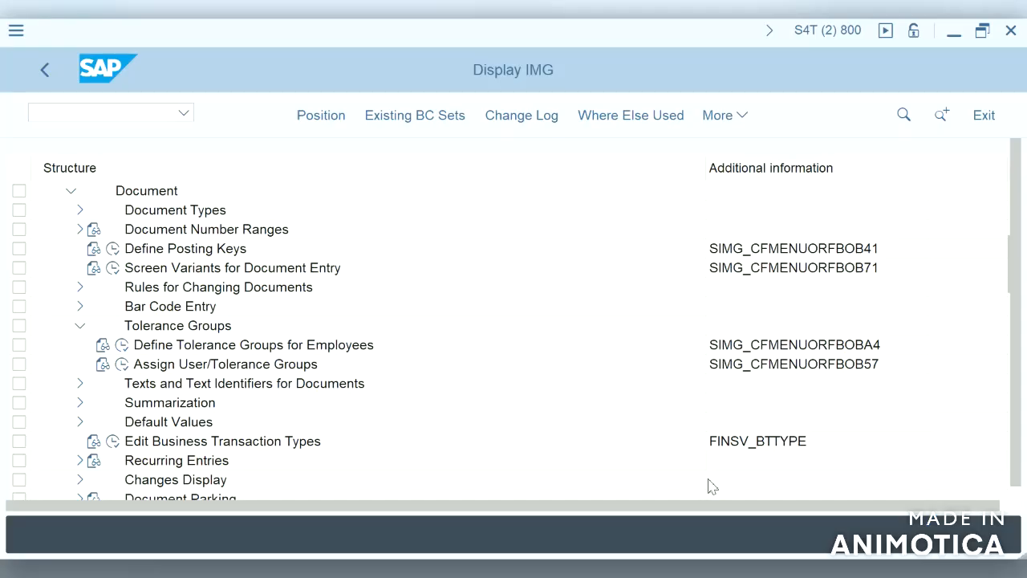
pyautogui.click(156, 117)
pyautogui.write('/nfs')
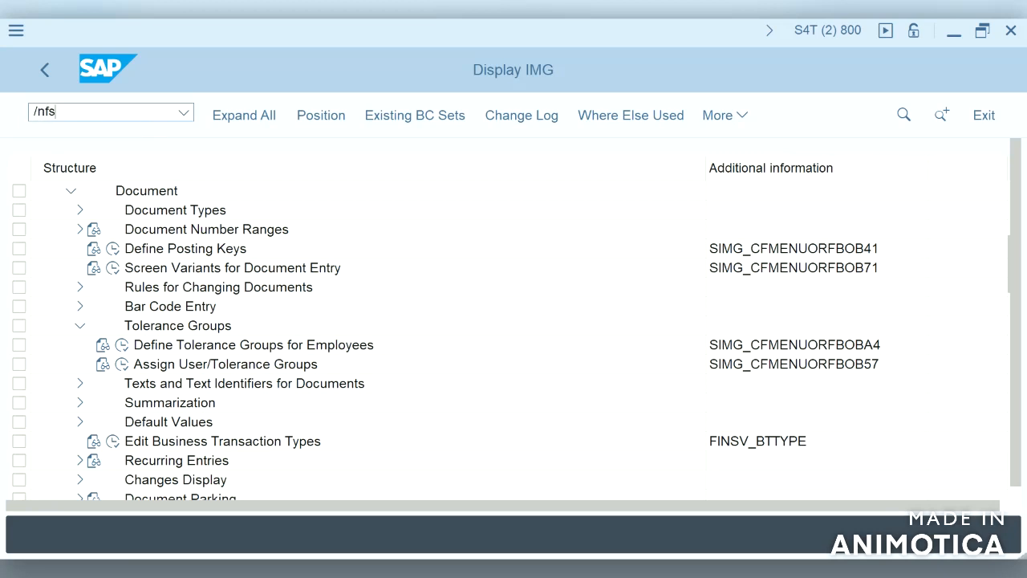
pyautogui.write('00')
pyautogui.press('Return')
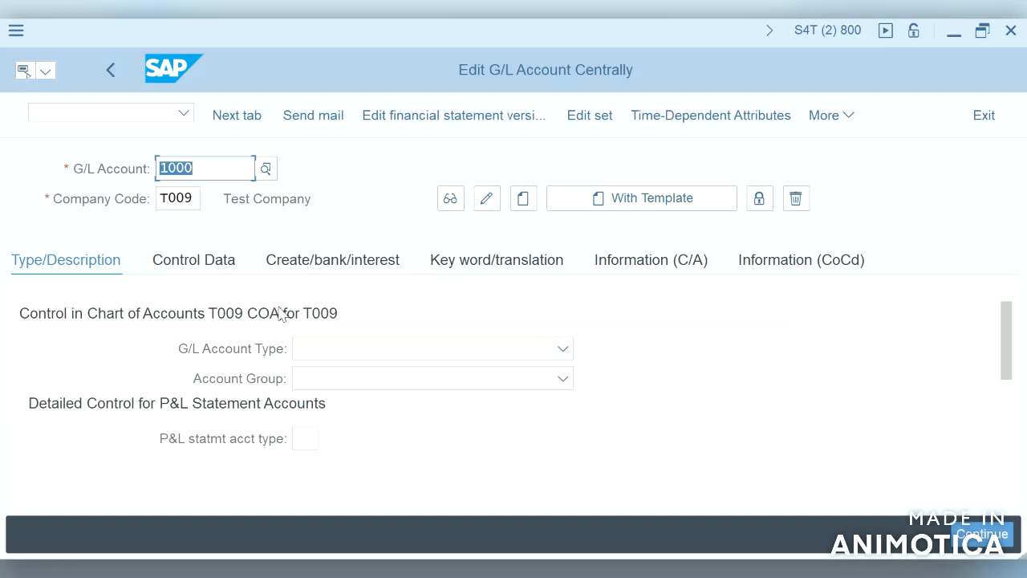
# Look through the available G/L account types for account 1000
pyautogui.click(562, 349)
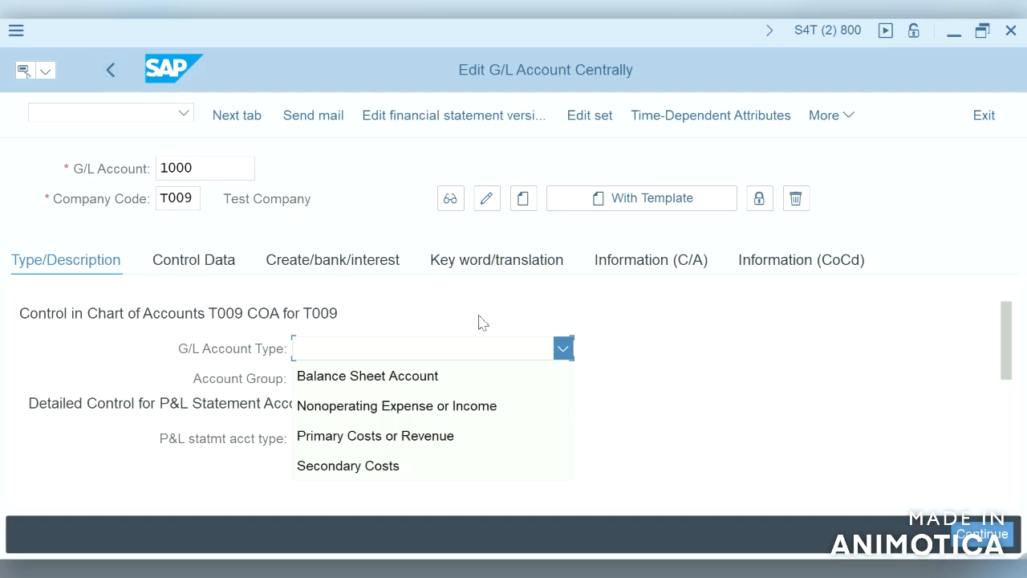
pyautogui.click(730, 394)
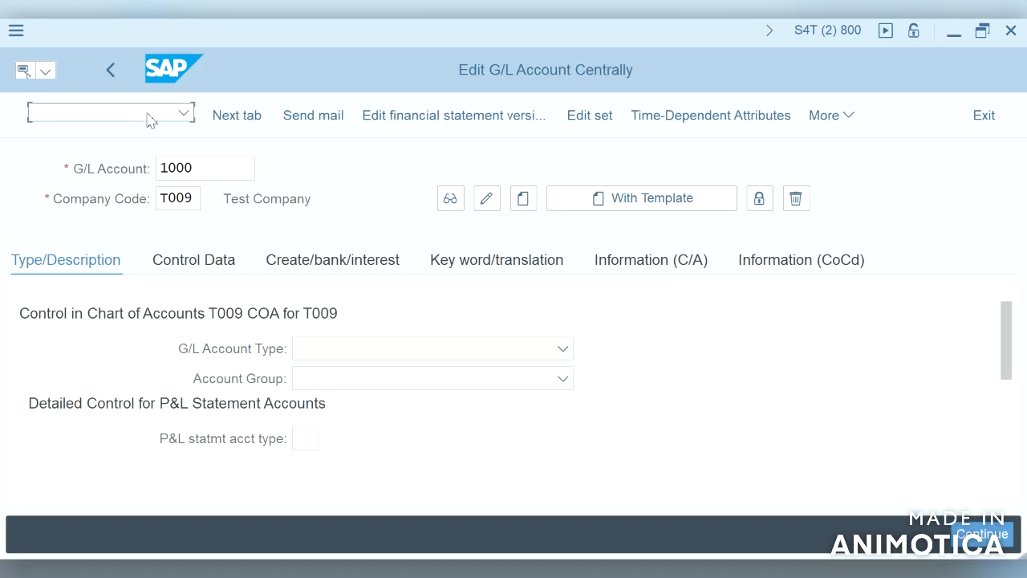
# Open transaction OBD4 in a new session and find the G/L account groups of chart of accounts T009
pyautogui.write('/oobd4')
pyautogui.press('Return')
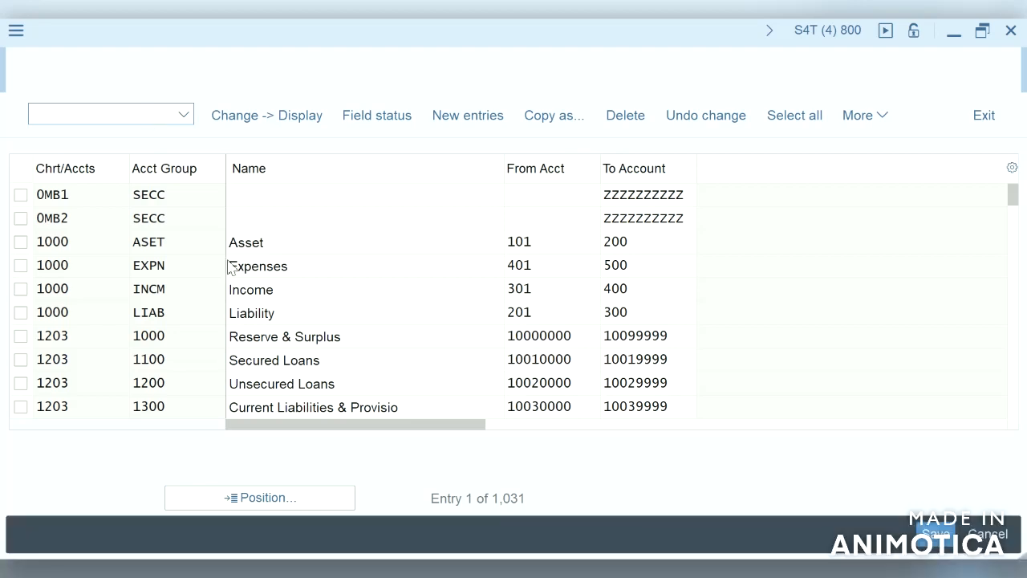
pyautogui.click(268, 497)
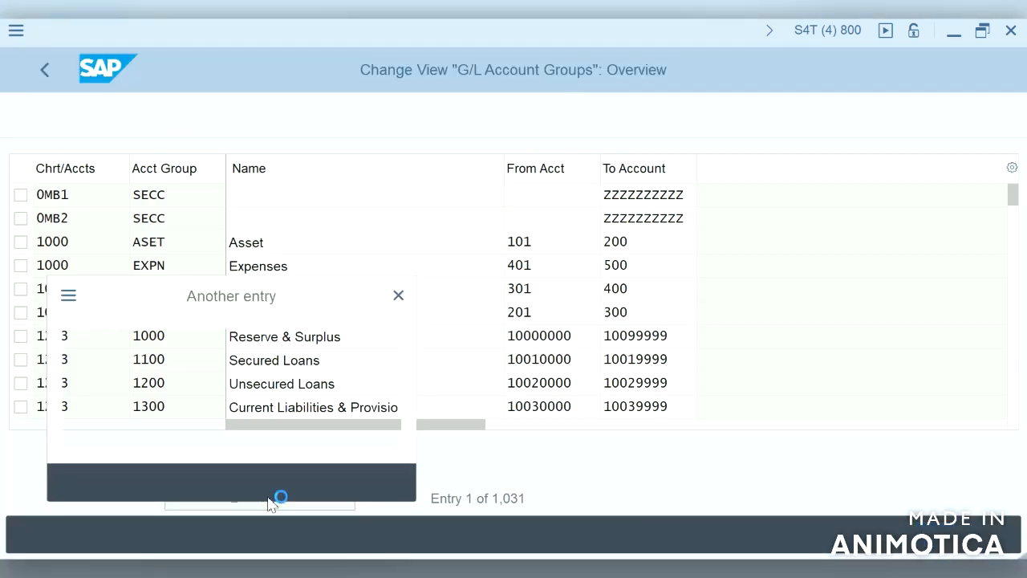
pyautogui.write('t')
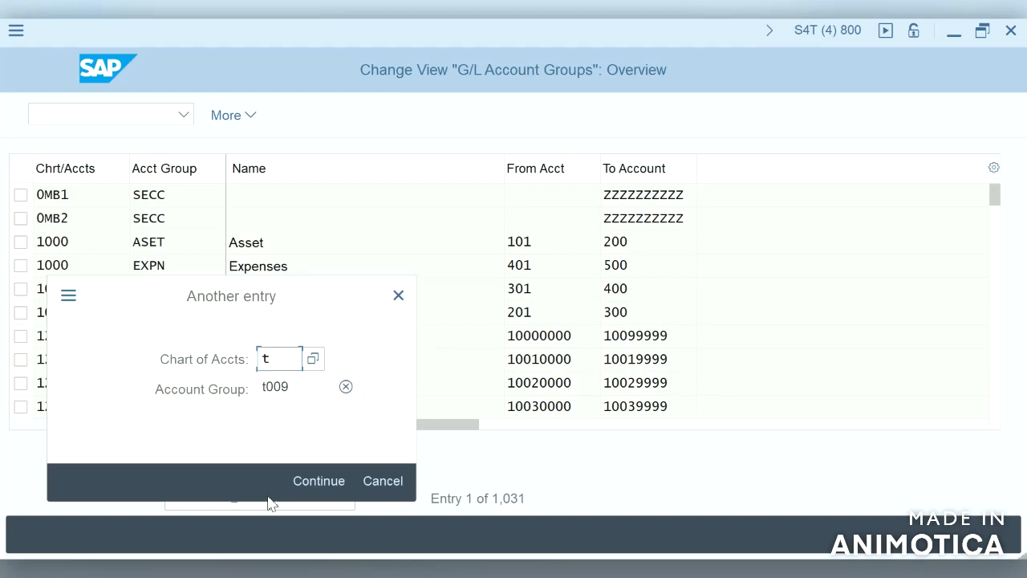
pyautogui.write('009')
pyautogui.click(321, 488)
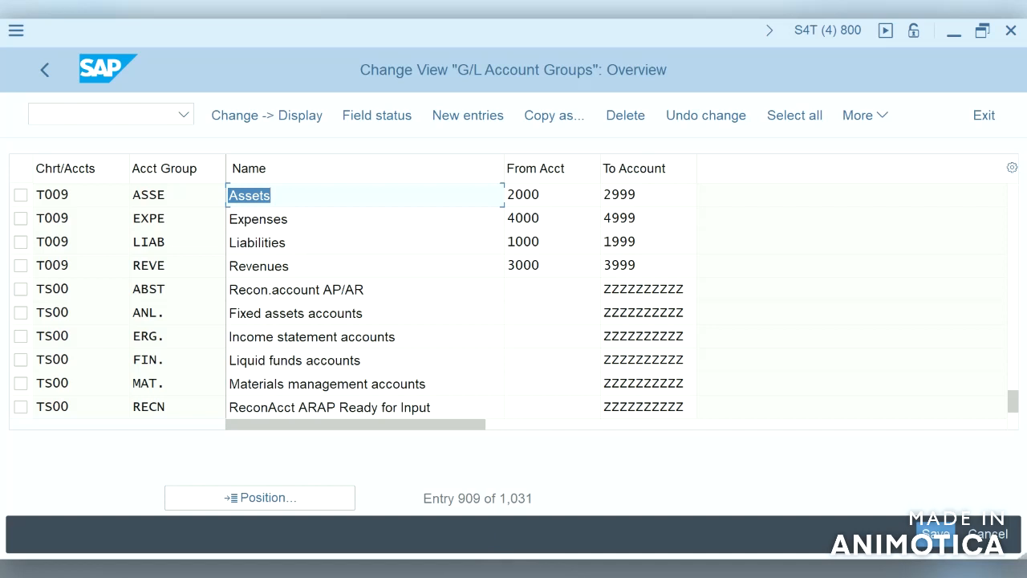
# Return to the FS00 session, change the G/L account to 2000 and try to create it in company code T009
pyautogui.moveTo(639, 572)
pyautogui.click(674, 521)
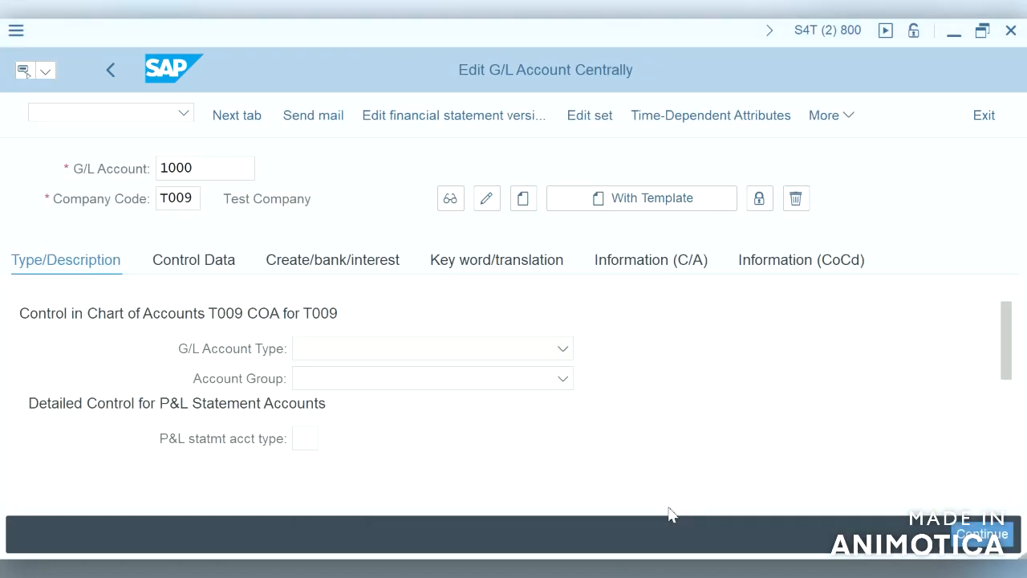
pyautogui.click(163, 168)
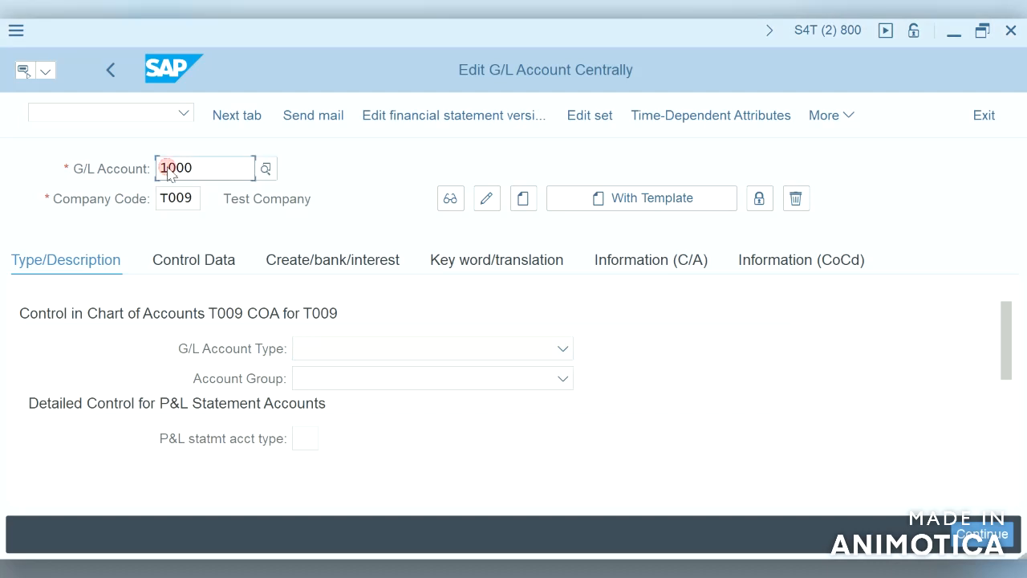
pyautogui.press('BackSpace')
pyautogui.write('2')
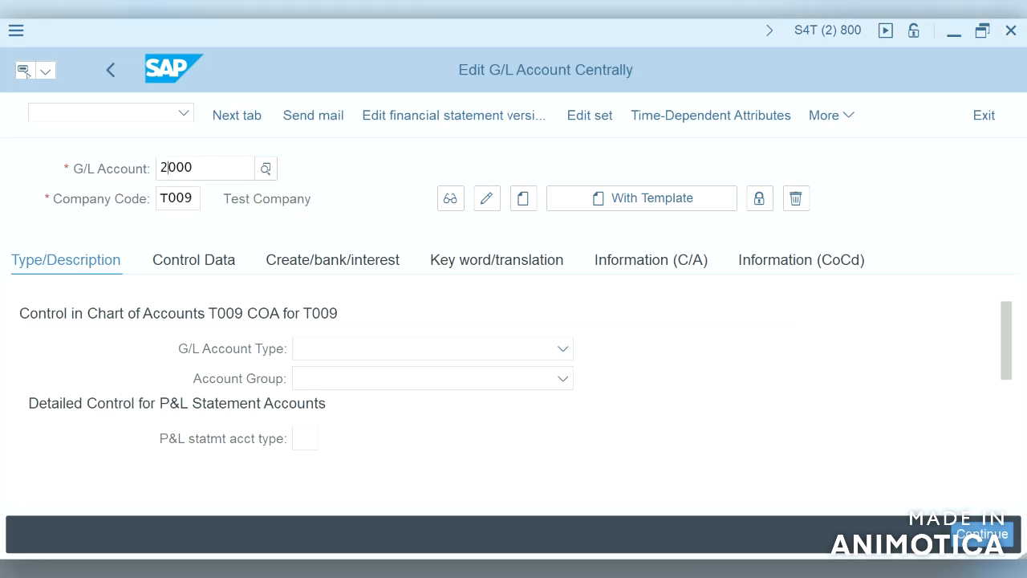
pyautogui.click(343, 350)
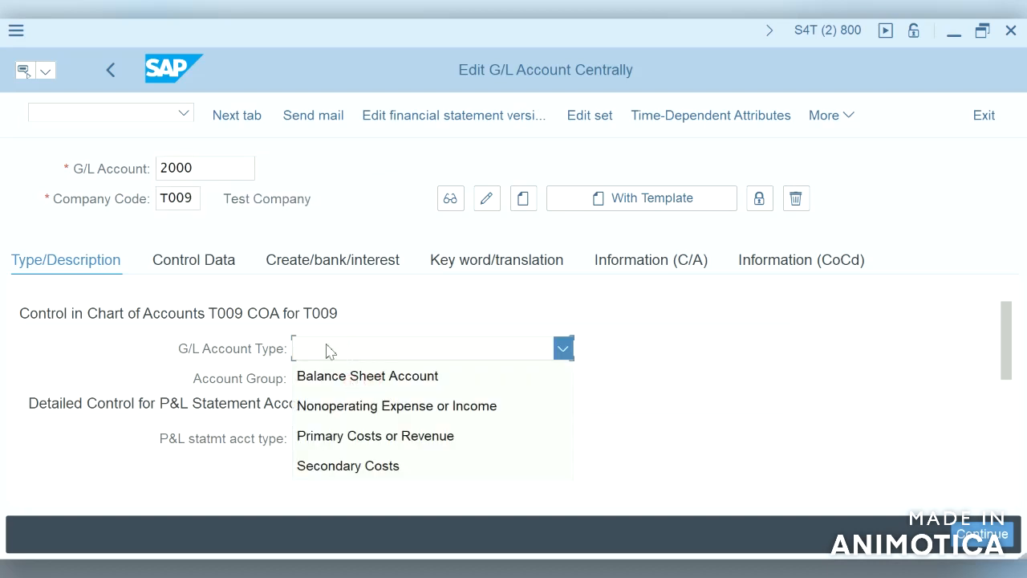
pyautogui.click(394, 294)
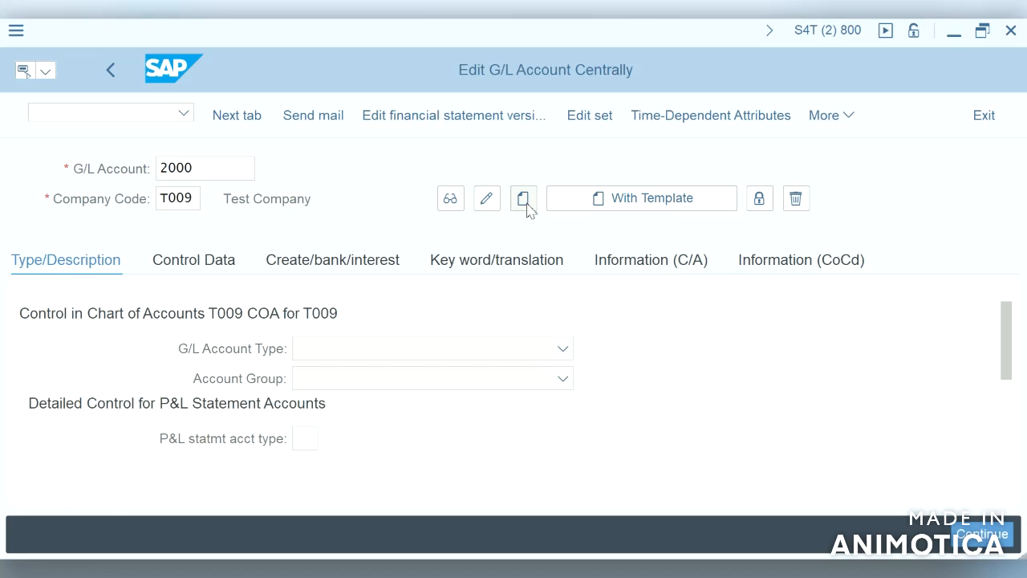
pyautogui.click(523, 200)
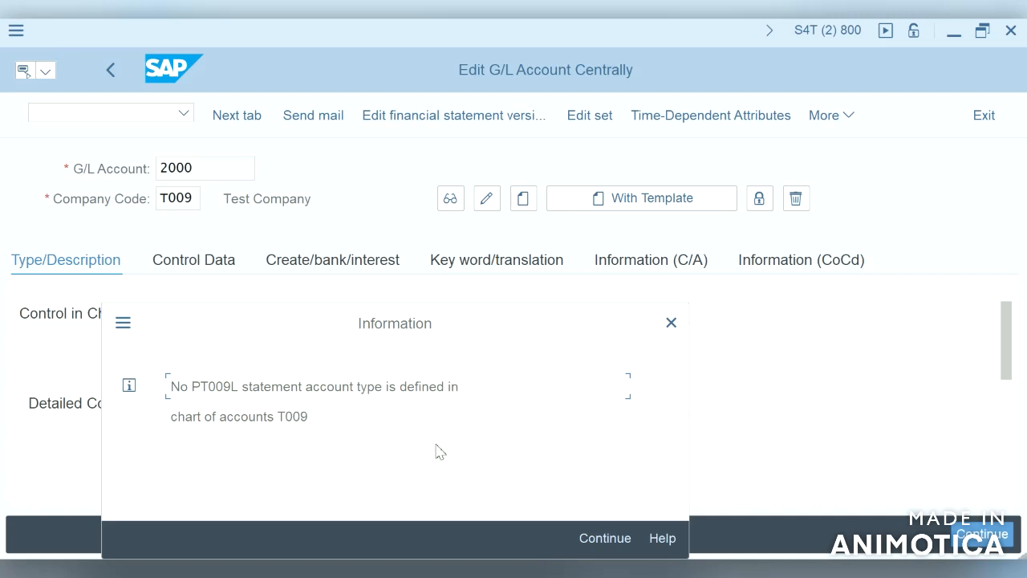
pyautogui.click(606, 542)
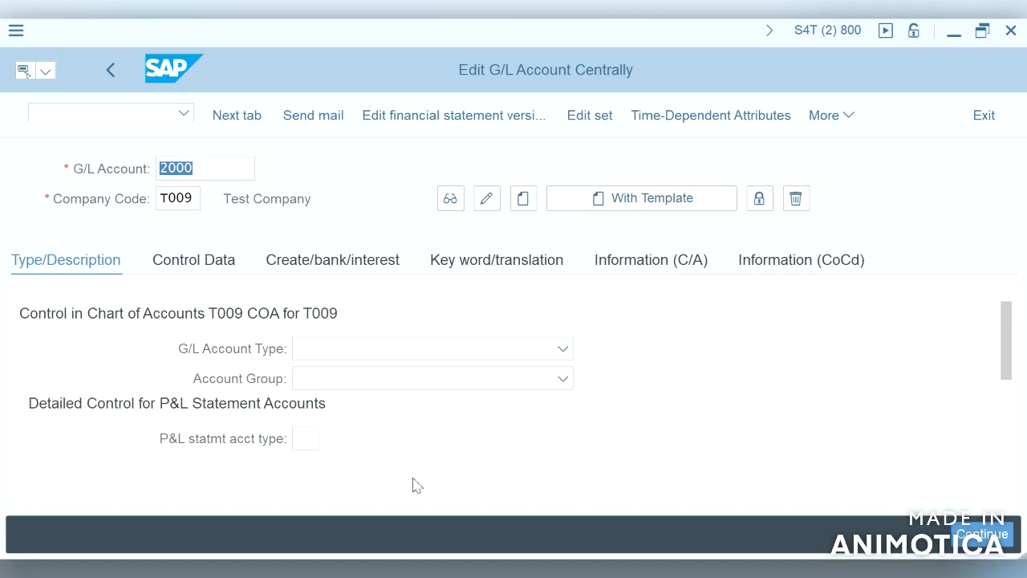
# Replace the current transaction with OB53 and open its account assignment for chart of accounts T009
pyautogui.click(140, 116)
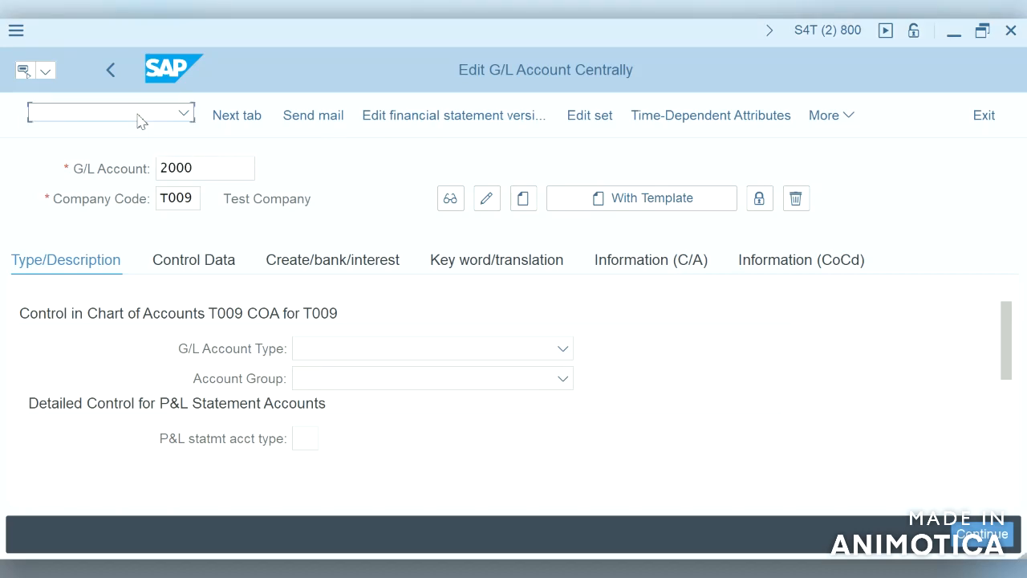
pyautogui.write('/nob53')
pyautogui.press('Return')
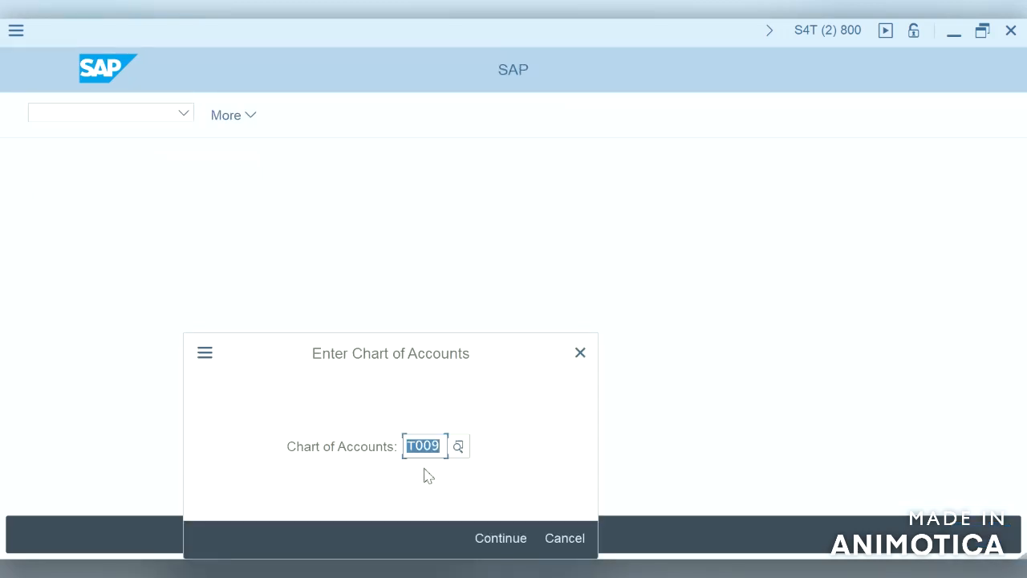
pyautogui.press('Return')
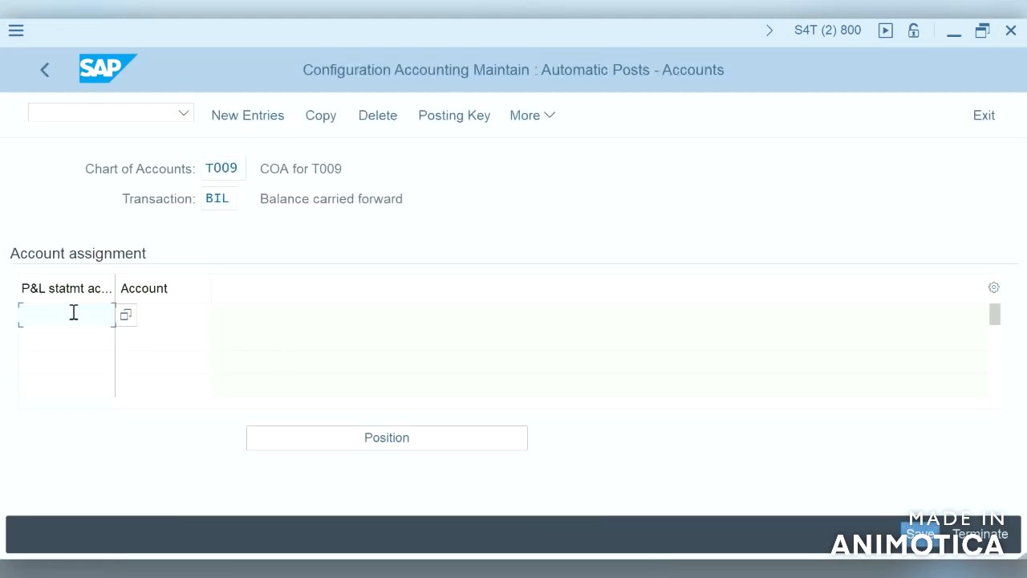
# Enter P&L statement account type X without an account and save it in the proposed customizing request
pyautogui.write('X')
pyautogui.press('Tab')
pyautogui.click(416, 503)
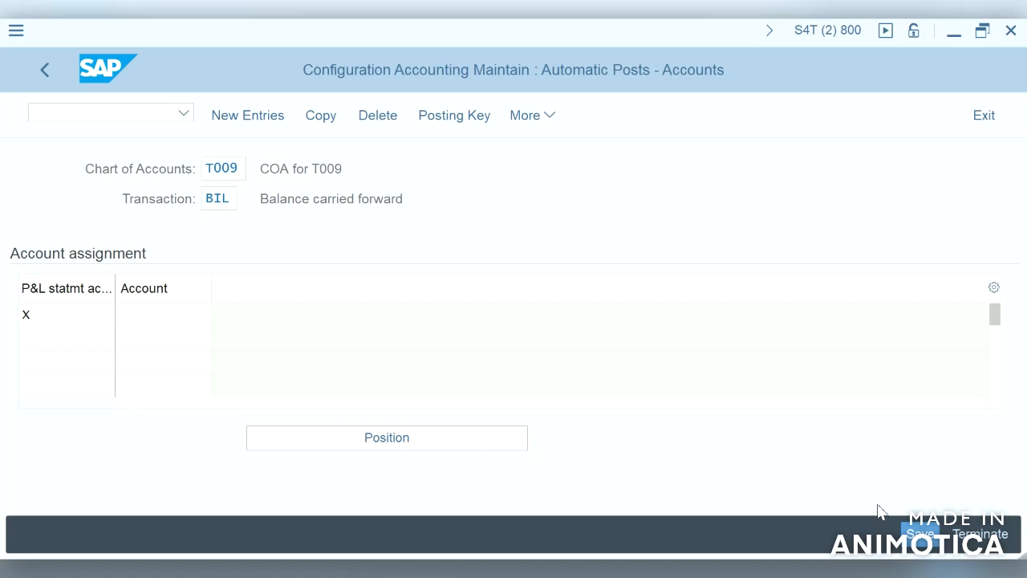
pyautogui.click(925, 541)
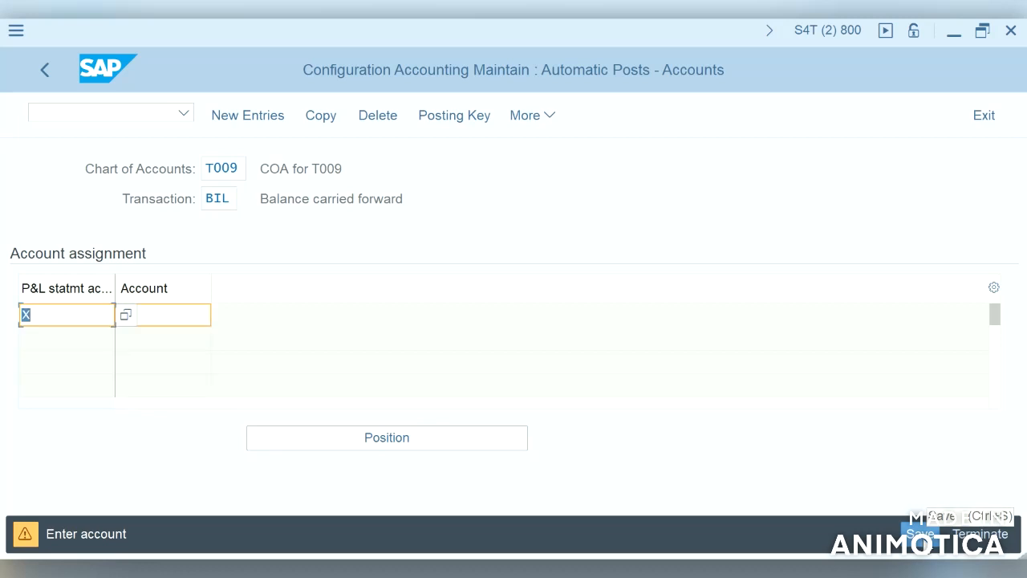
pyautogui.click(194, 315)
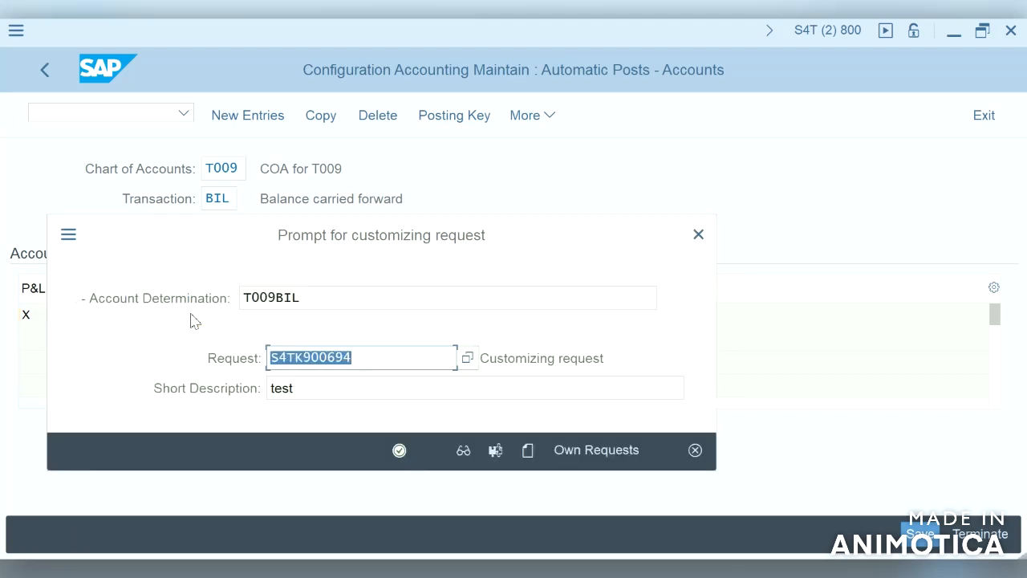
pyautogui.click(400, 451)
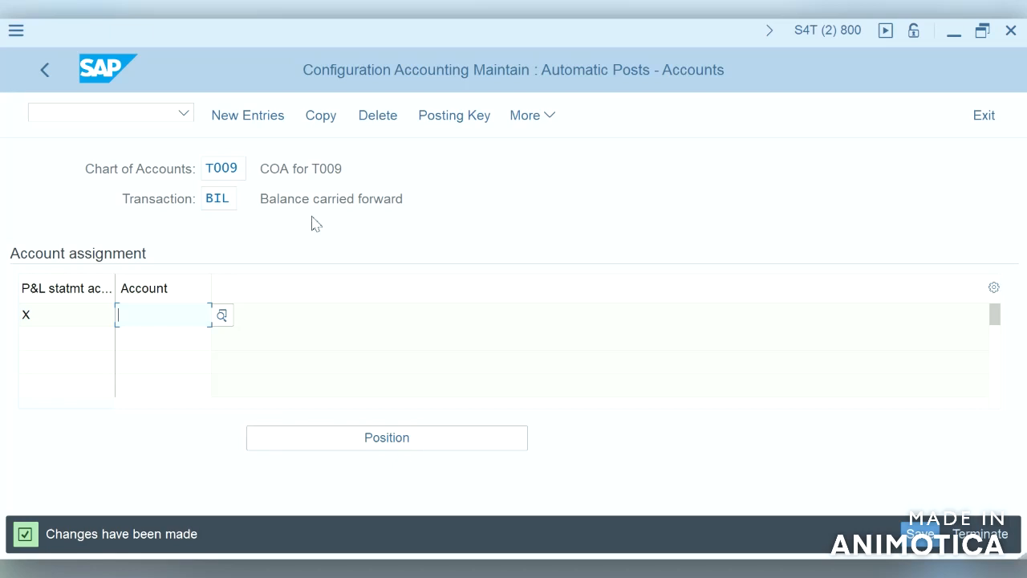
# Go back to transaction FS00 and start creating G/L account 2000 in company code T009
pyautogui.click(151, 119)
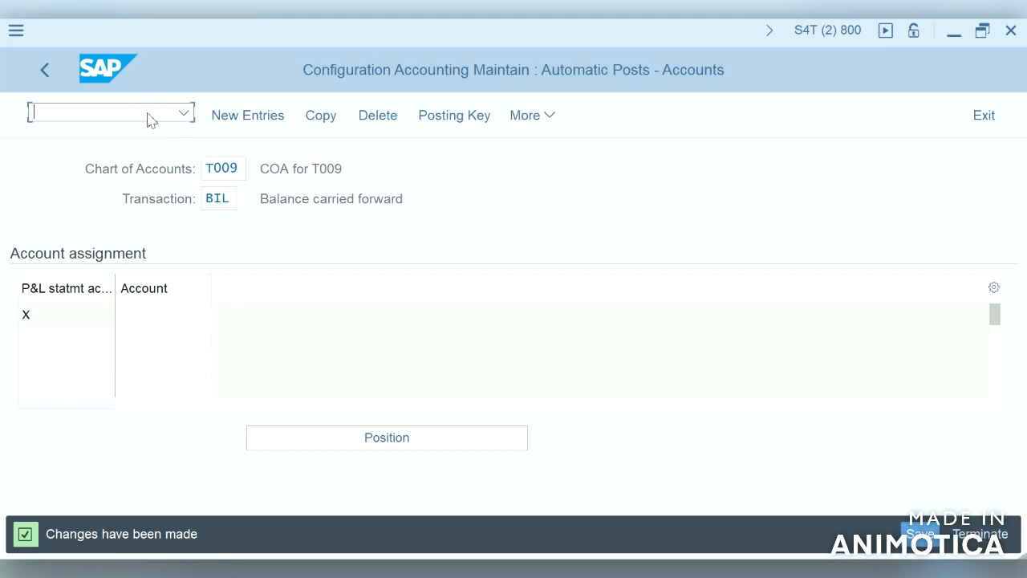
pyautogui.write('/nfs00')
pyautogui.press('Return')
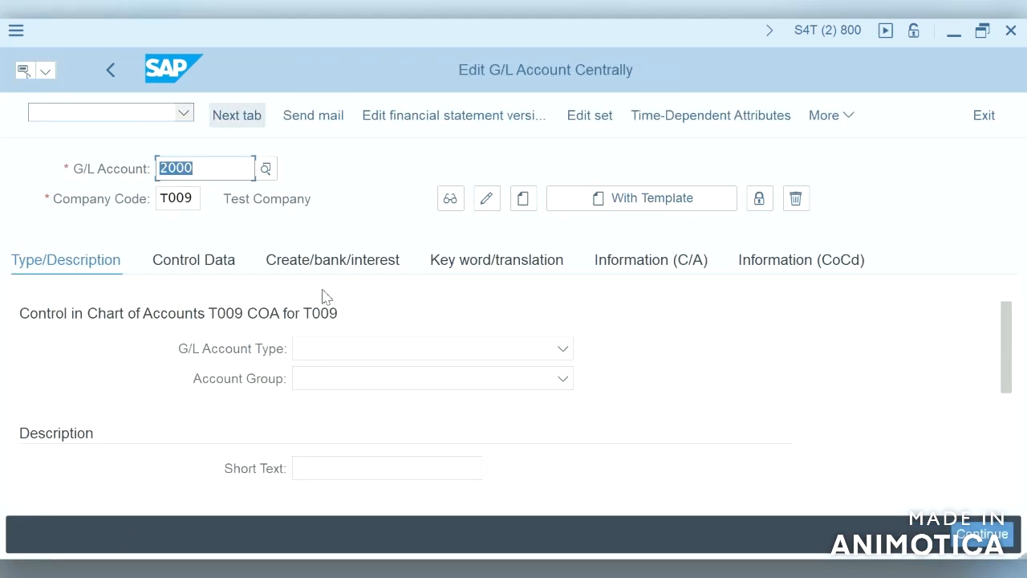
pyautogui.click(522, 199)
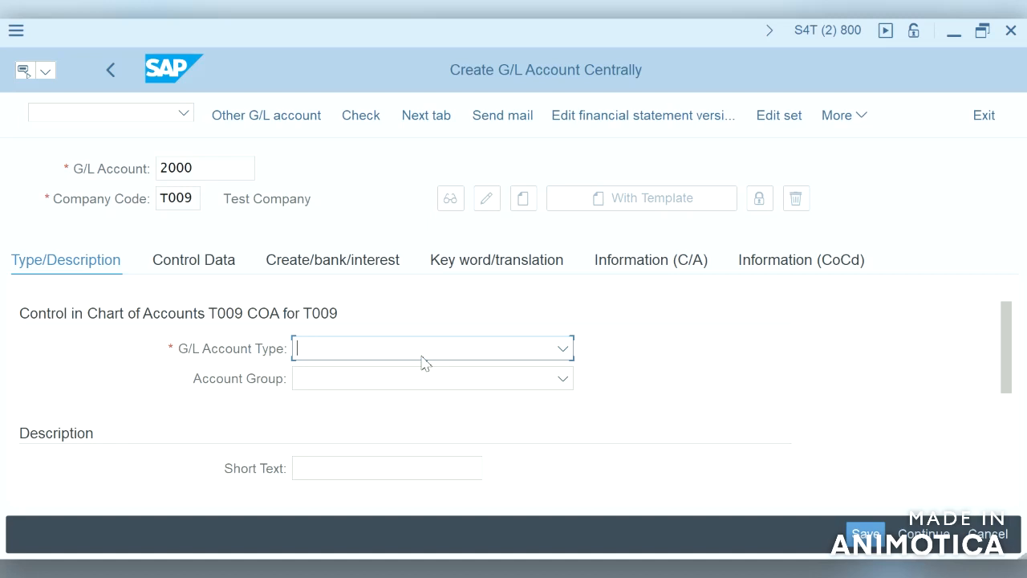
# Set the G/L account type to Balance Sheet Account and the account group to Assets
pyautogui.click(562, 350)
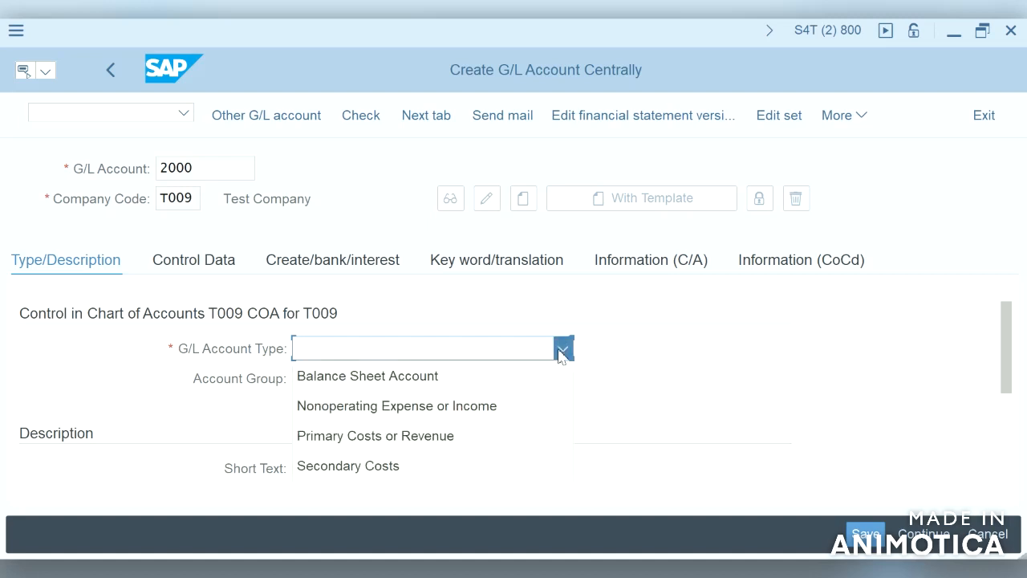
pyautogui.click(432, 375)
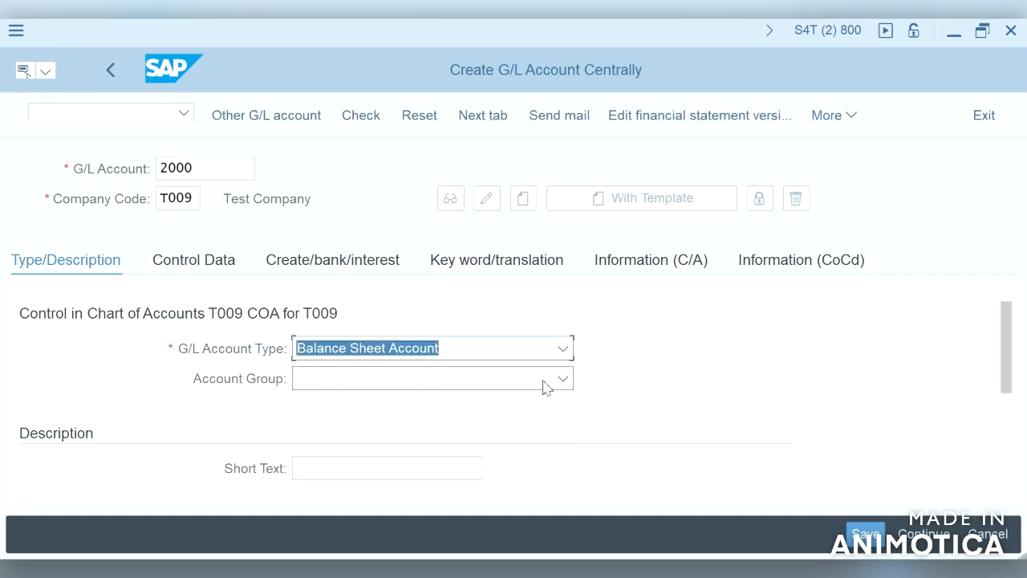
pyautogui.click(564, 378)
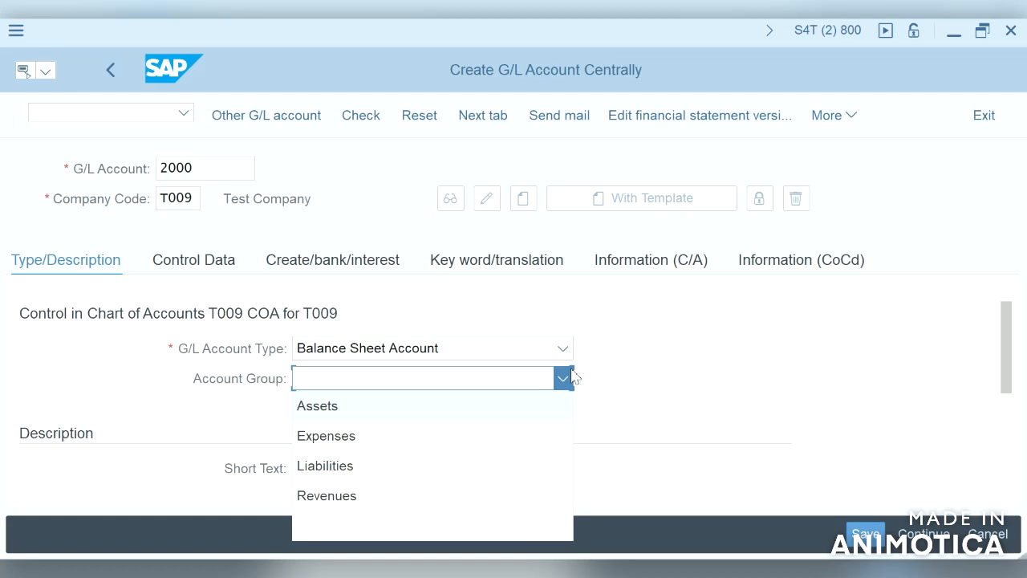
pyautogui.click(449, 405)
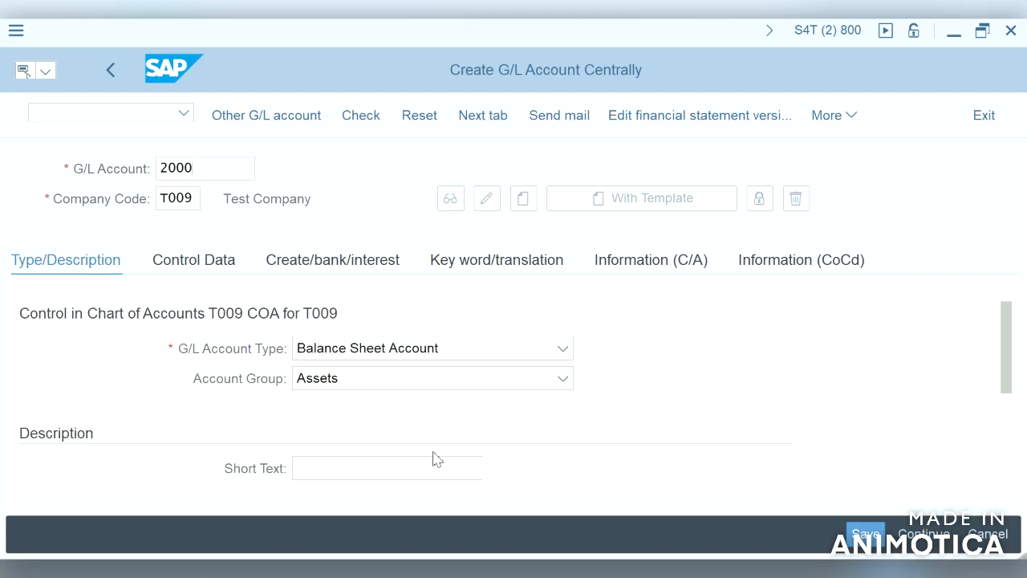
# Examine the four G/L account type options, including Primary Costs or Revenue and Secondary Costs, against account number 2000
pyautogui.click(367, 348)
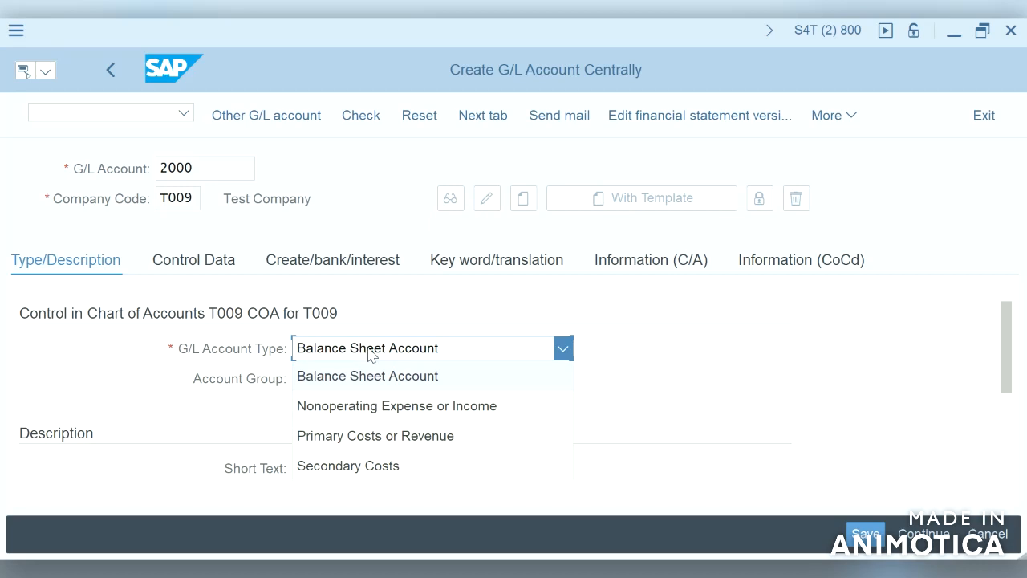
pyautogui.click(442, 305)
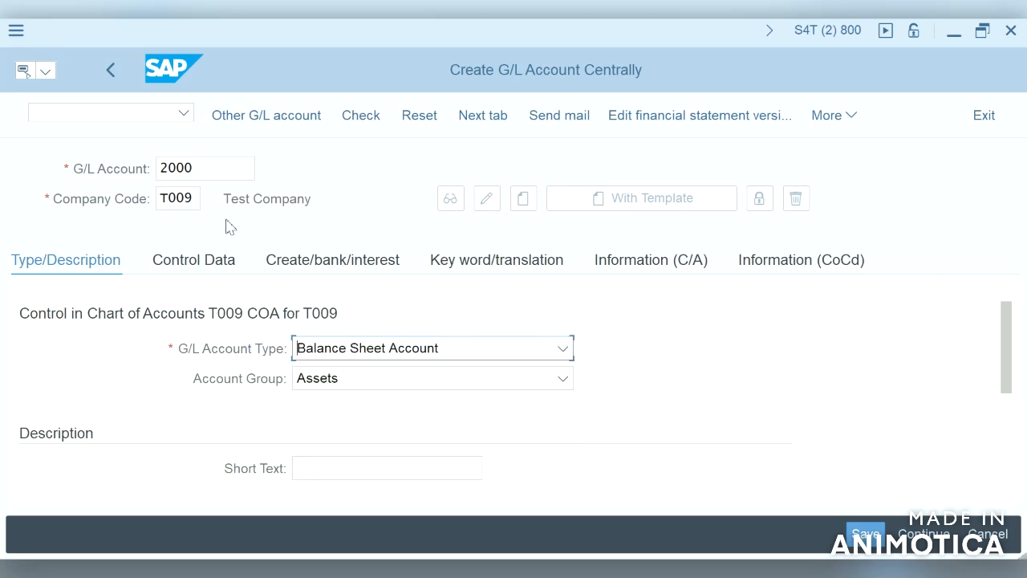
pyautogui.click(192, 167)
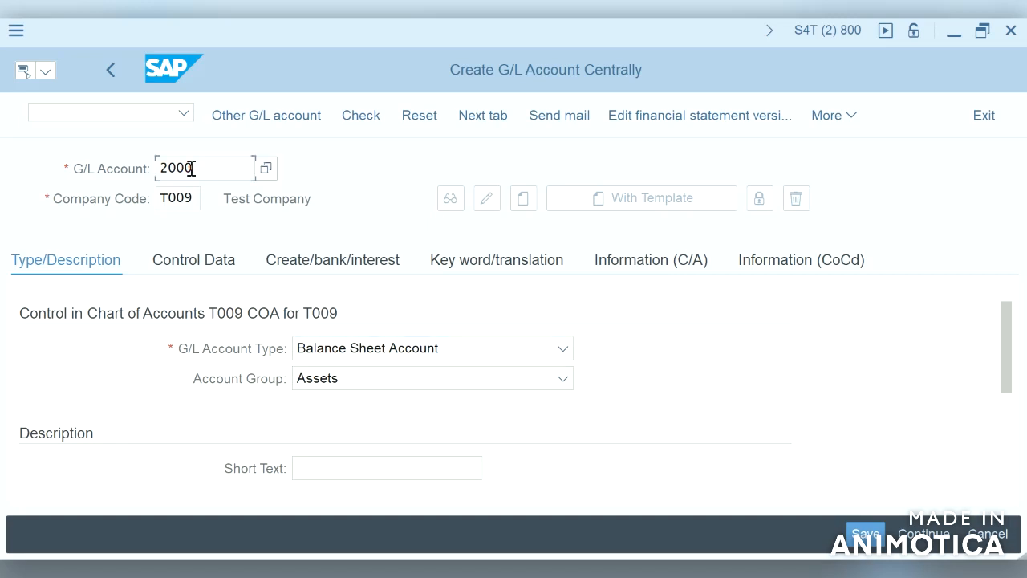
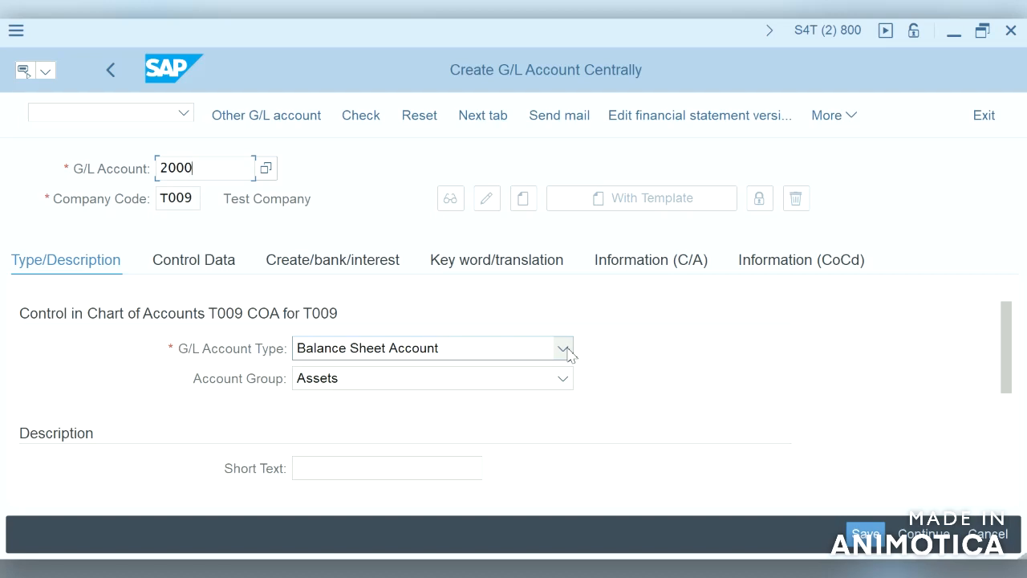
pyautogui.click(566, 352)
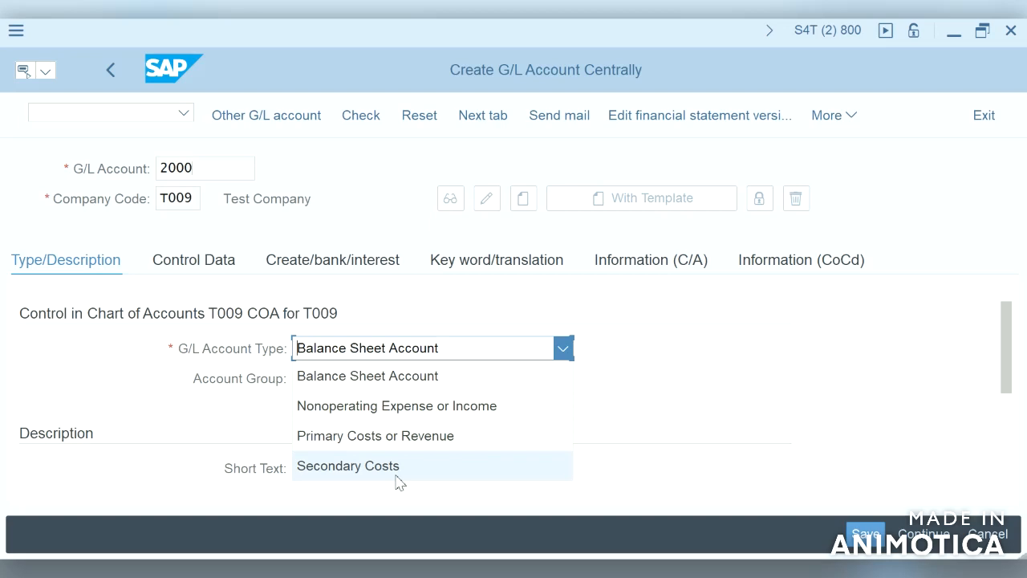
pyautogui.click(627, 411)
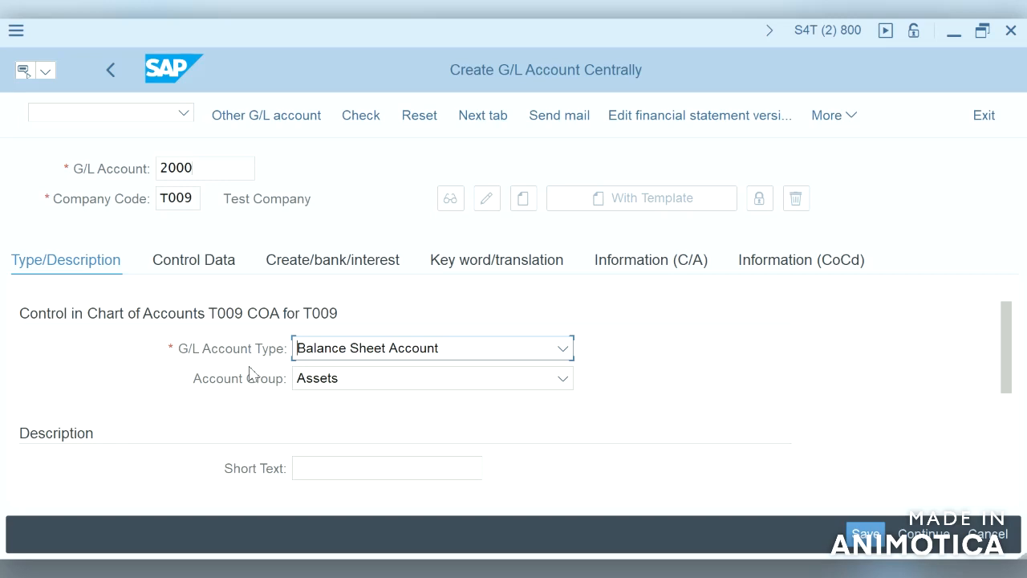
pyautogui.click(565, 350)
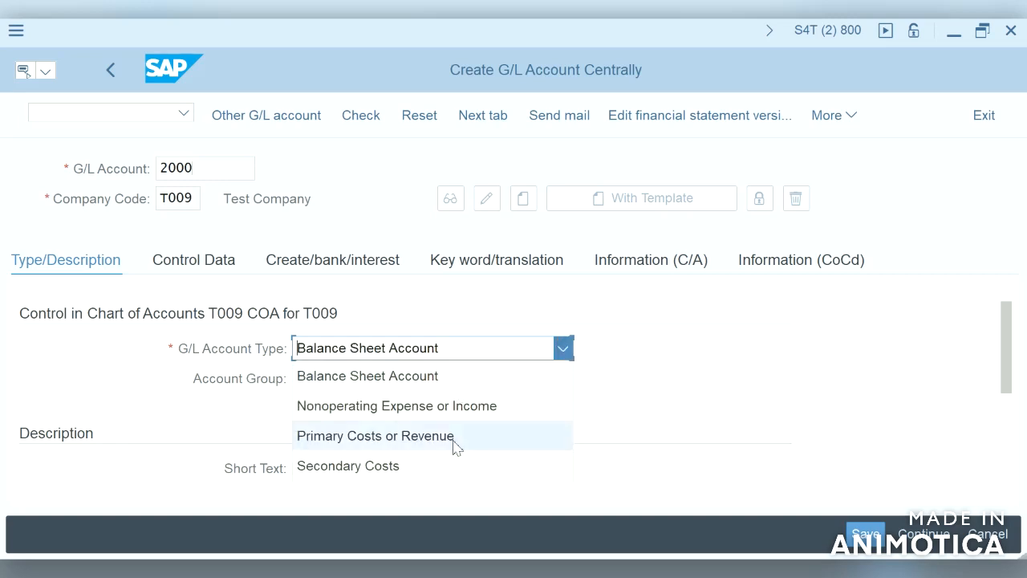
pyautogui.click(679, 383)
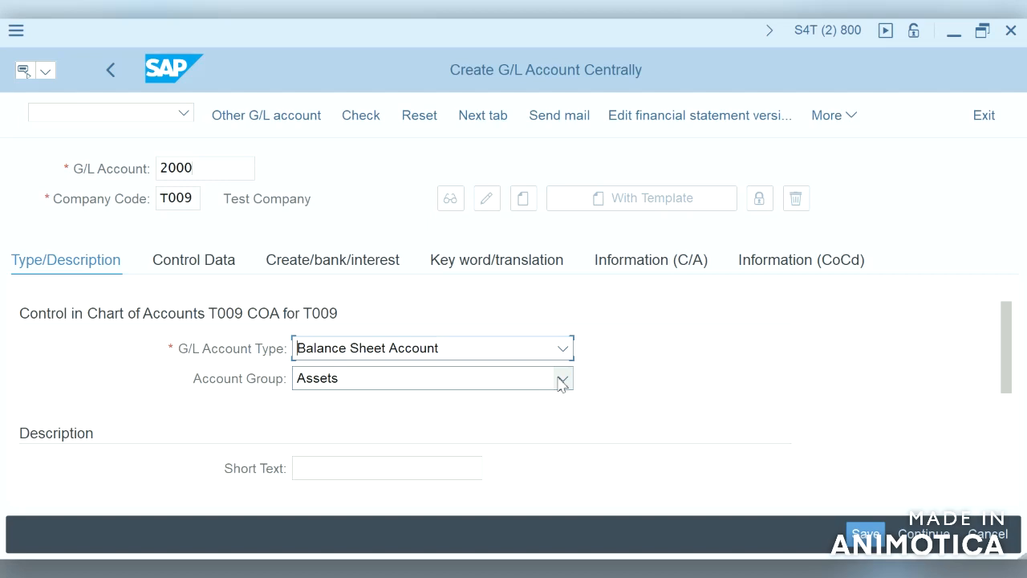
# Choose Assets as the account group again and enter Bank Account as the short text of G/L account 2000
pyautogui.click(487, 389)
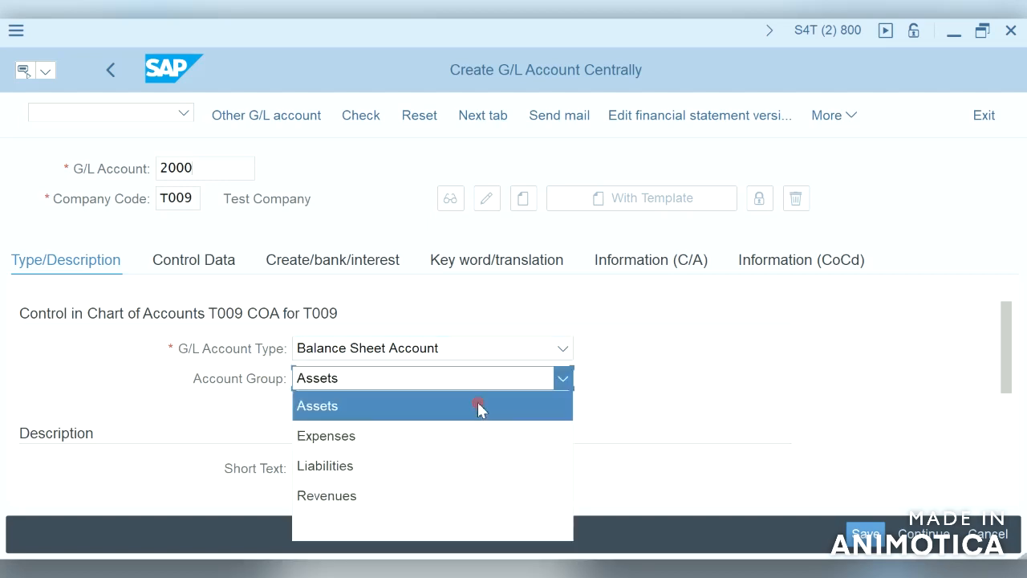
pyautogui.click(479, 407)
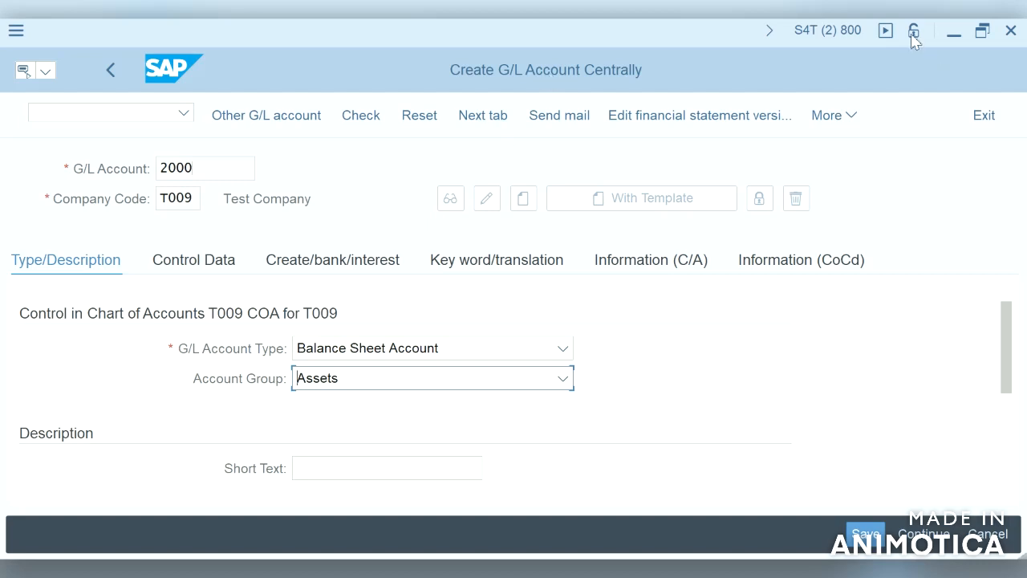
pyautogui.click(344, 383)
pyautogui.click(369, 469)
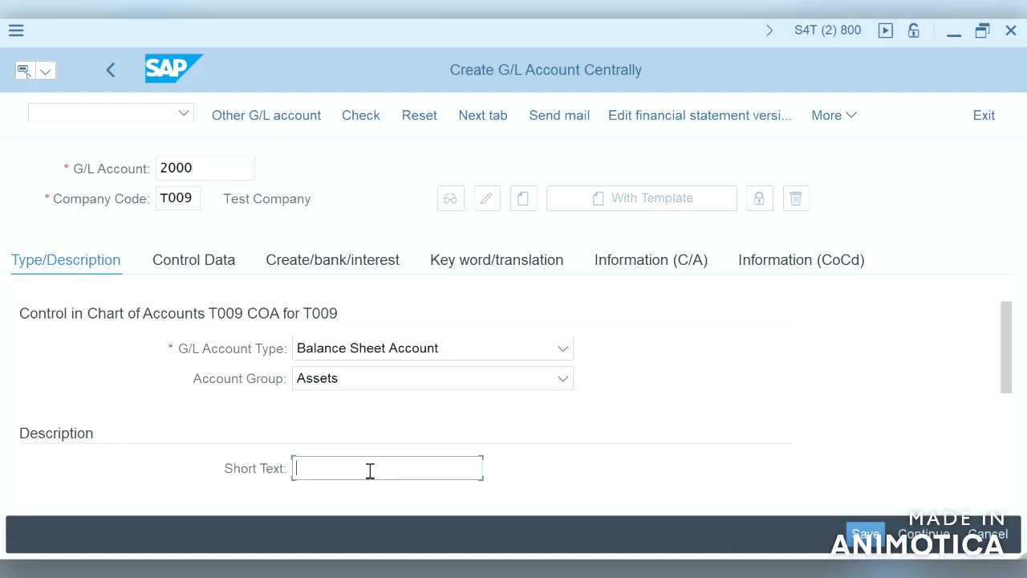
pyautogui.write('Bank A')
pyautogui.write('ount')
# Enter SBI Main Branch Bank Account as the G/L account long text
pyautogui.scroll(-5, 1012, 428)
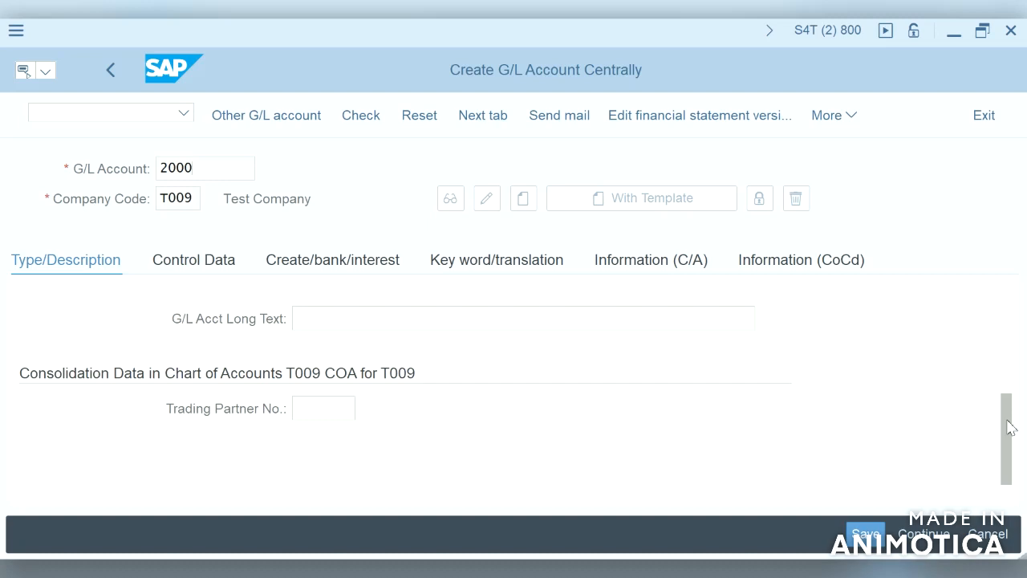
pyautogui.click(1003, 330)
pyautogui.click(1006, 415)
pyautogui.click(415, 318)
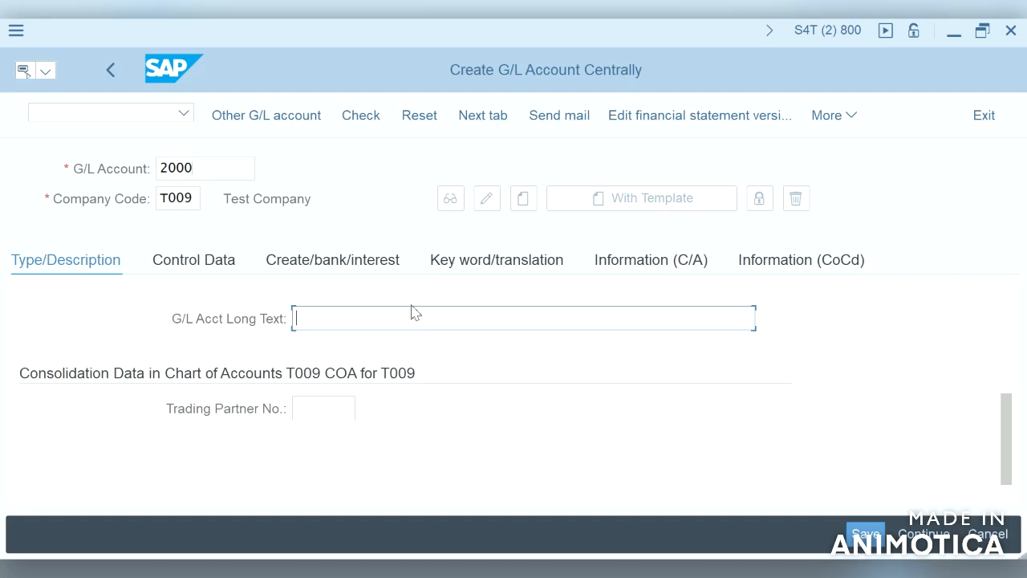
pyautogui.write('Main Branch Bank ')
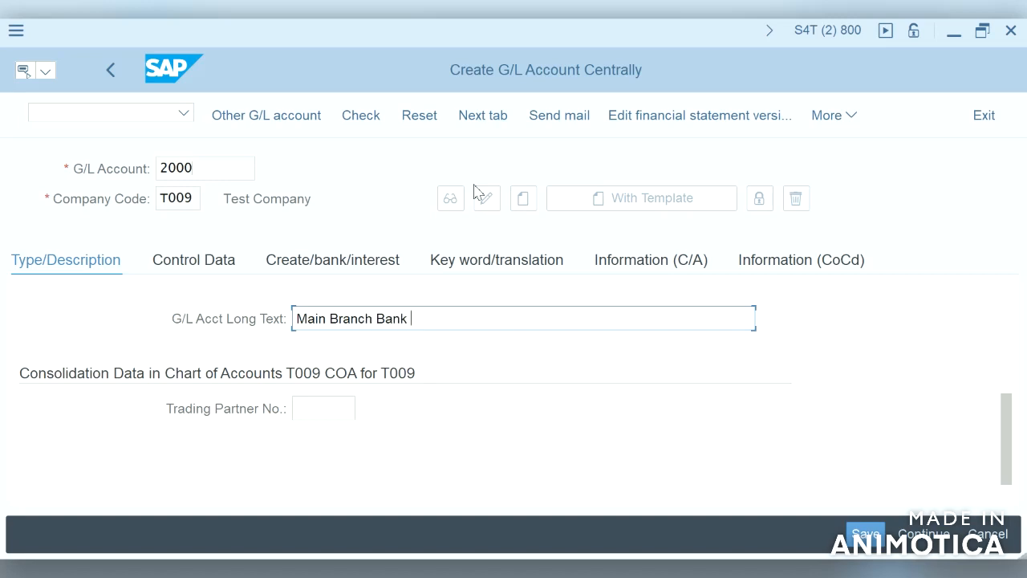
pyautogui.write('Account')
pyautogui.click(300, 318)
pyautogui.write('SBI')
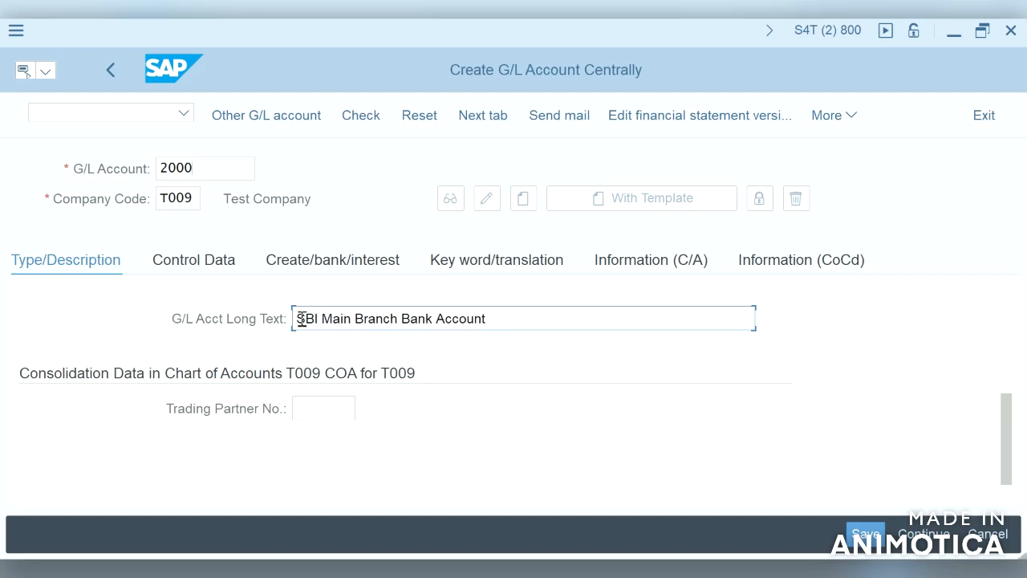
# Review the description and consolidation data of account 2000, including the trading partner number, and its control data
pyautogui.click(320, 415)
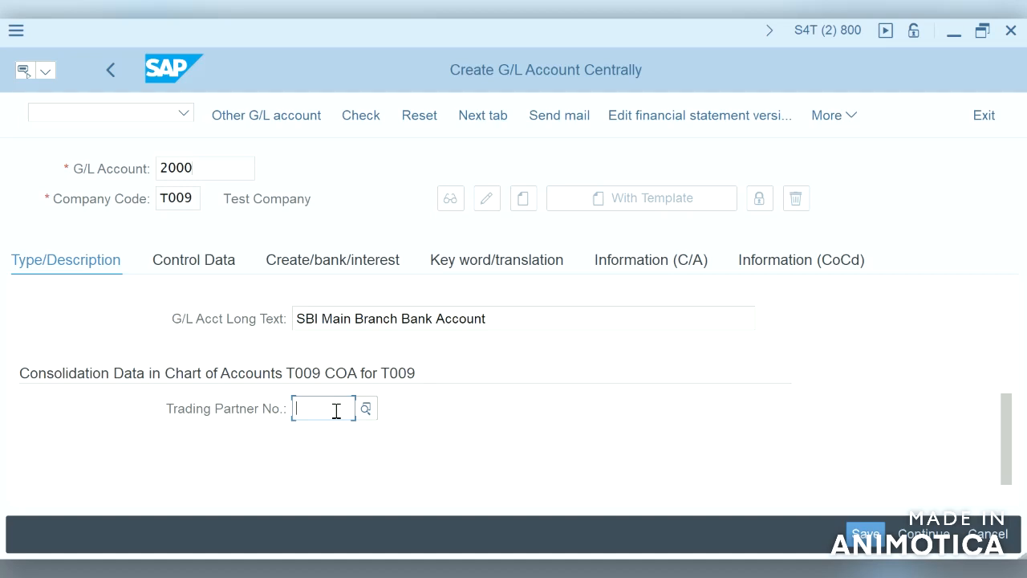
pyautogui.scroll(3, 337, 410)
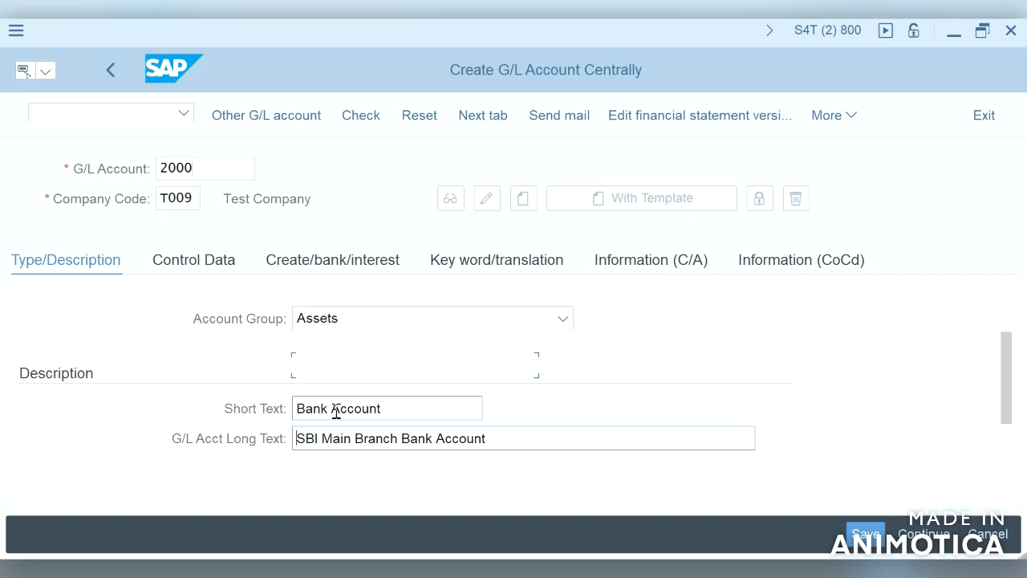
pyautogui.scroll(-2, 337, 410)
pyautogui.scroll(2, 336, 410)
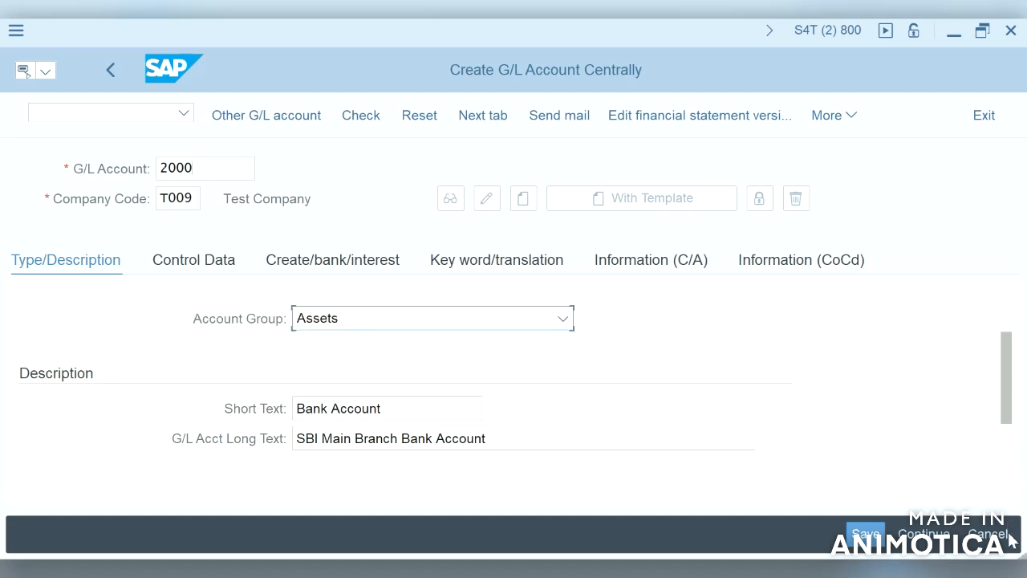
pyautogui.moveTo(1013, 402); pyautogui.dragTo(1013, 477)
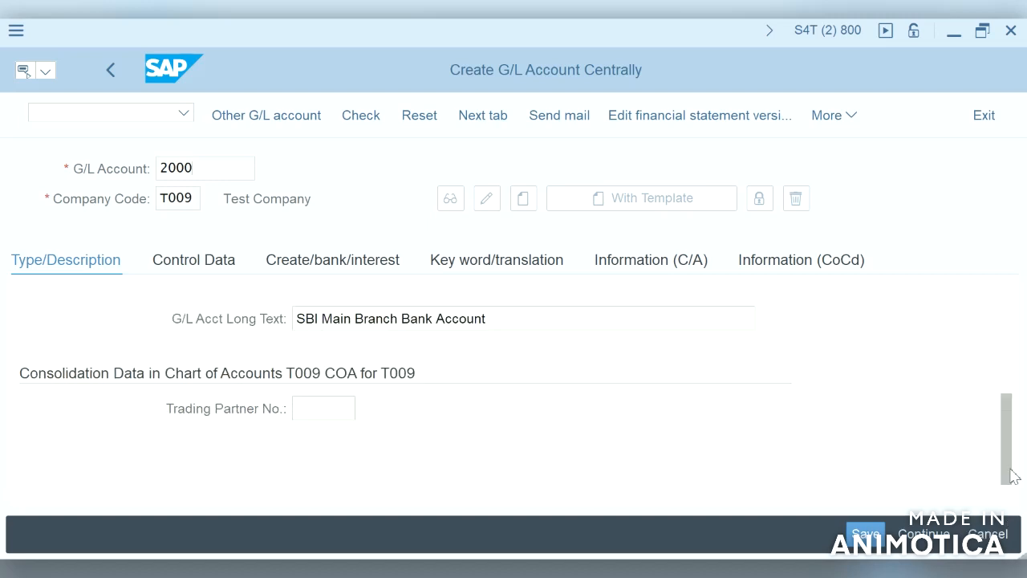
pyautogui.scroll(3, 1009, 491)
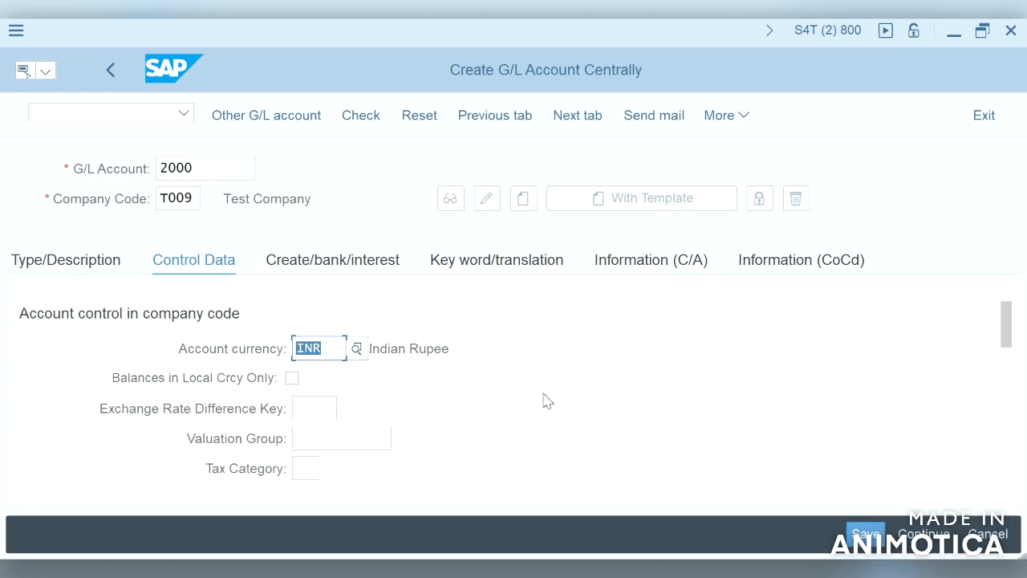
pyautogui.click(89, 270)
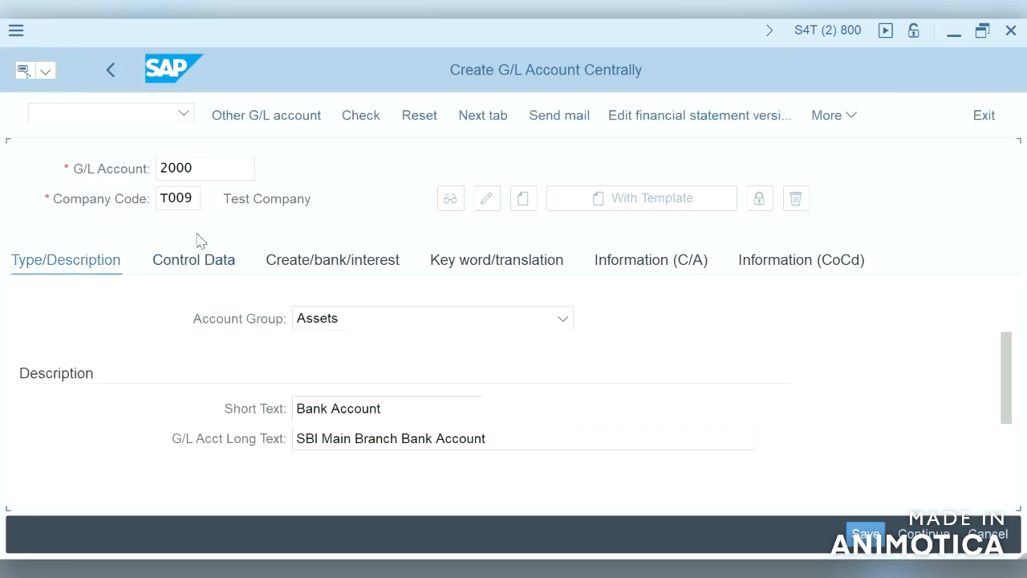
pyautogui.click(1008, 448)
pyautogui.click(1008, 449)
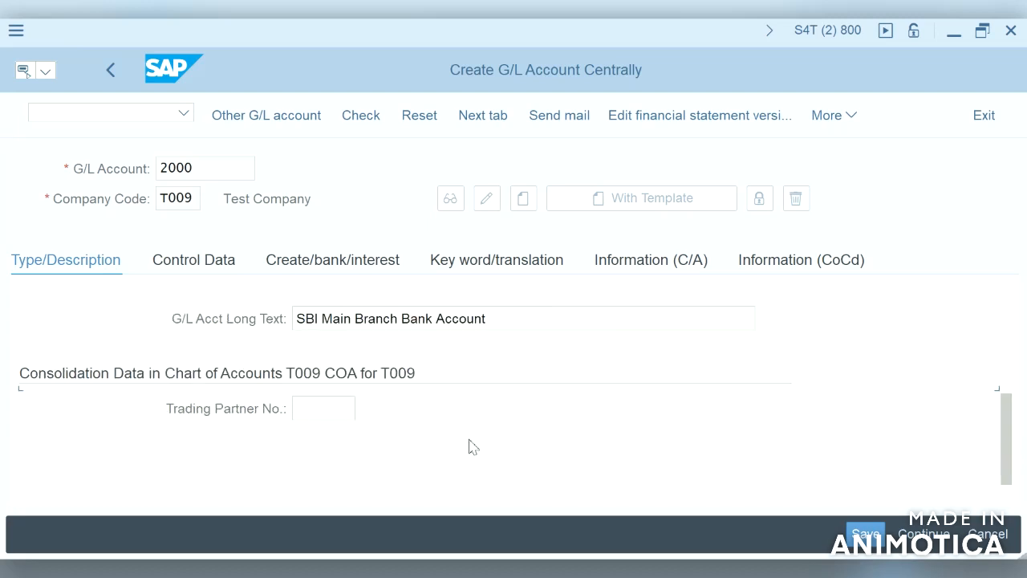
pyautogui.click(347, 406)
pyautogui.click(215, 263)
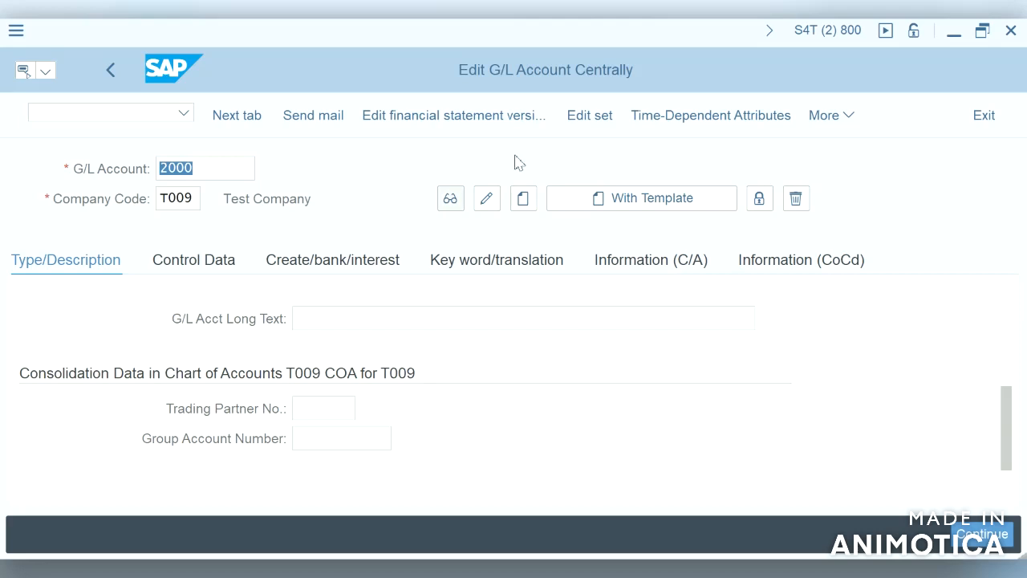
# Check the group chart of accounts in the T009 chart of accounts details against the account's Group Account Number field
pyautogui.click(953, 37)
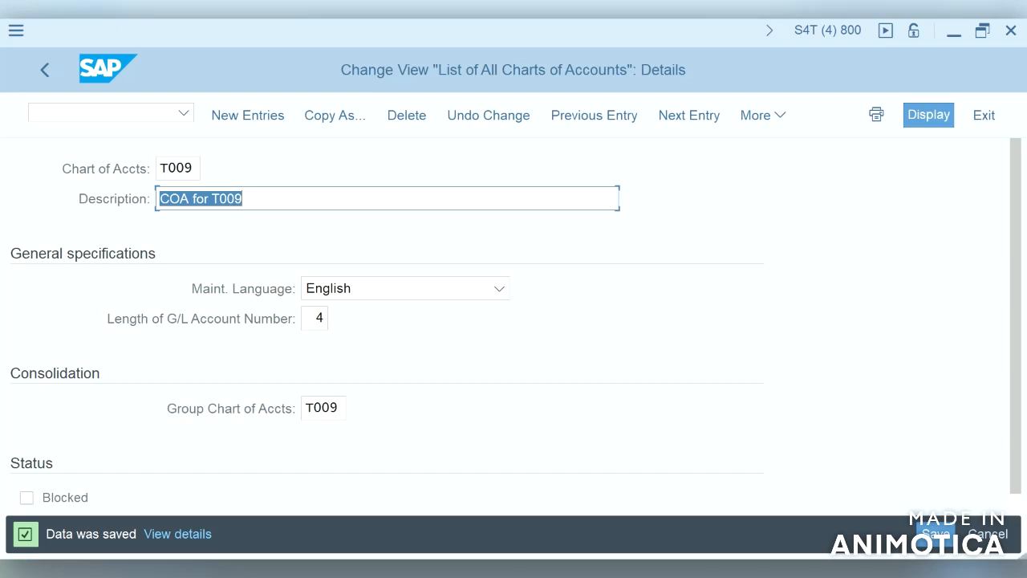
pyautogui.moveTo(640, 571)
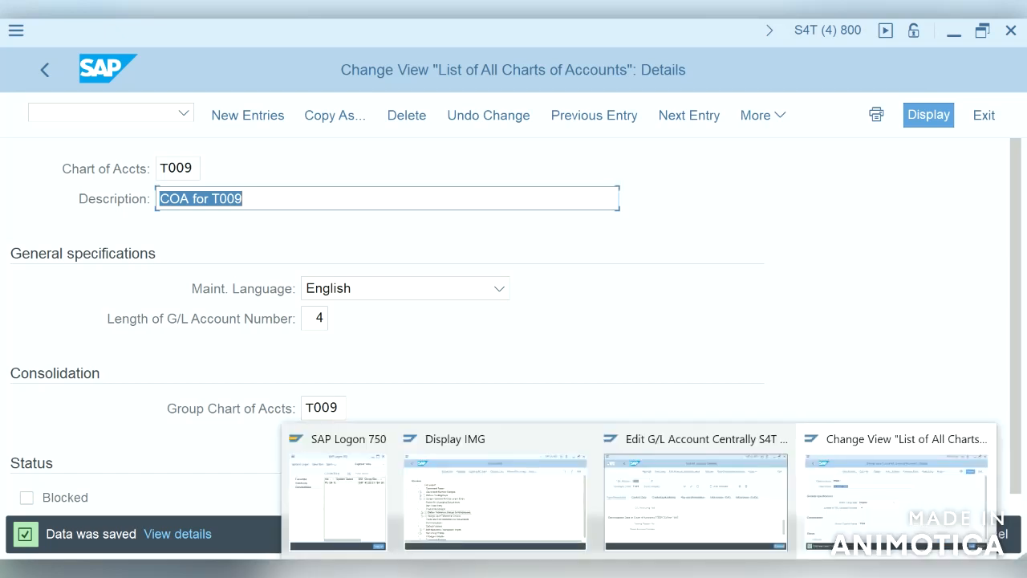
pyautogui.click(735, 502)
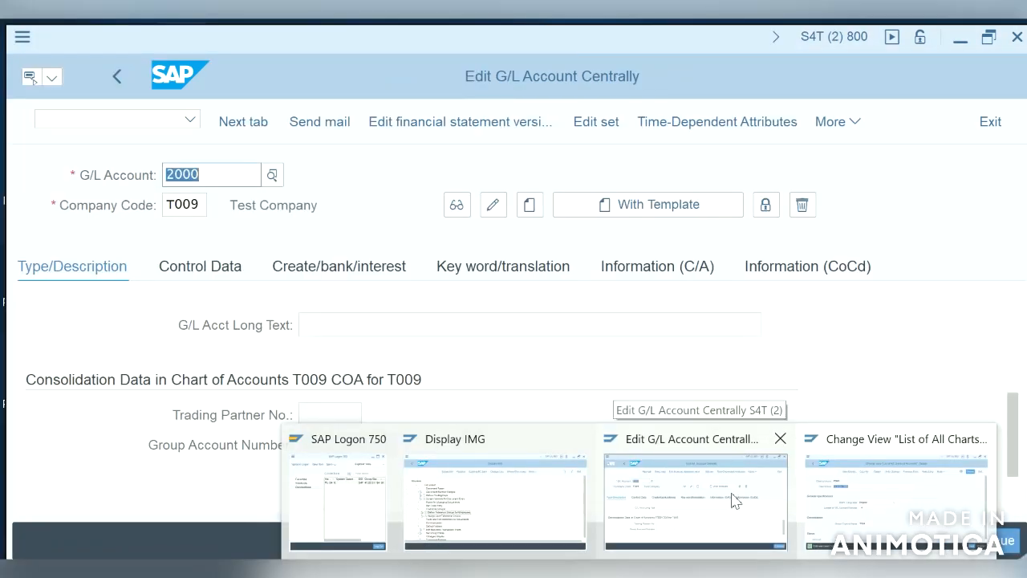
pyautogui.click(734, 501)
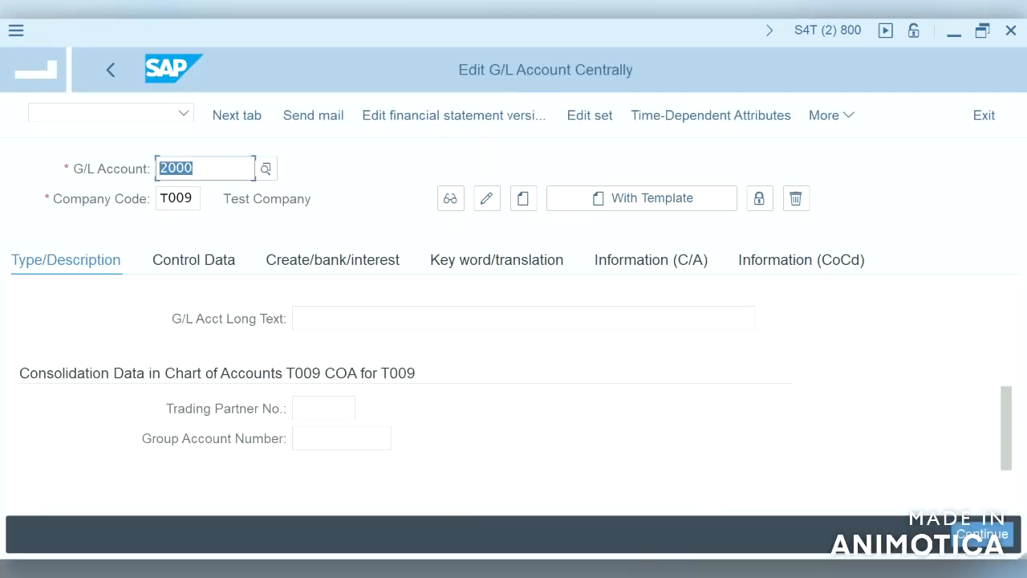
pyautogui.moveTo(639, 571)
pyautogui.click(858, 501)
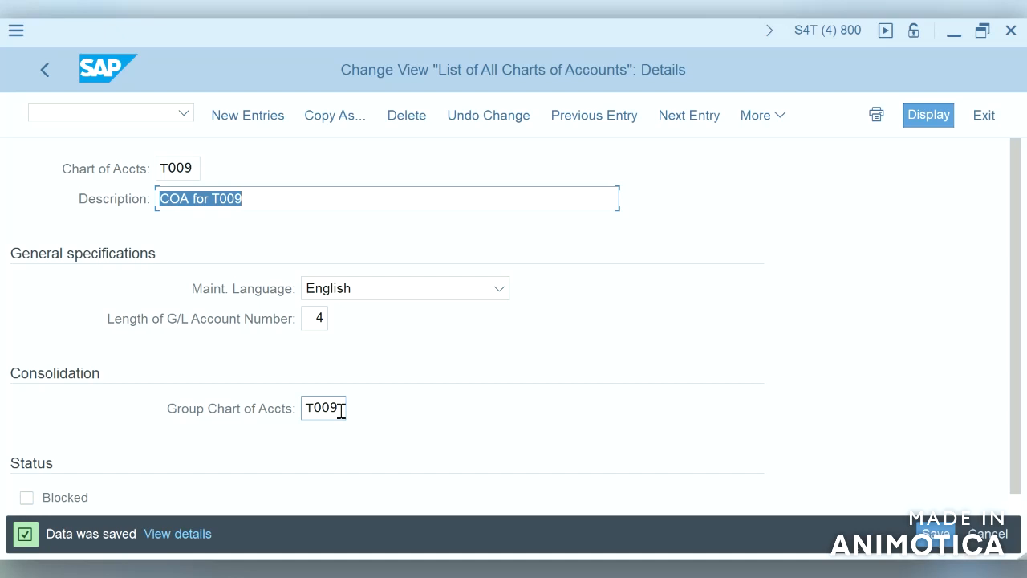
pyautogui.click(341, 410)
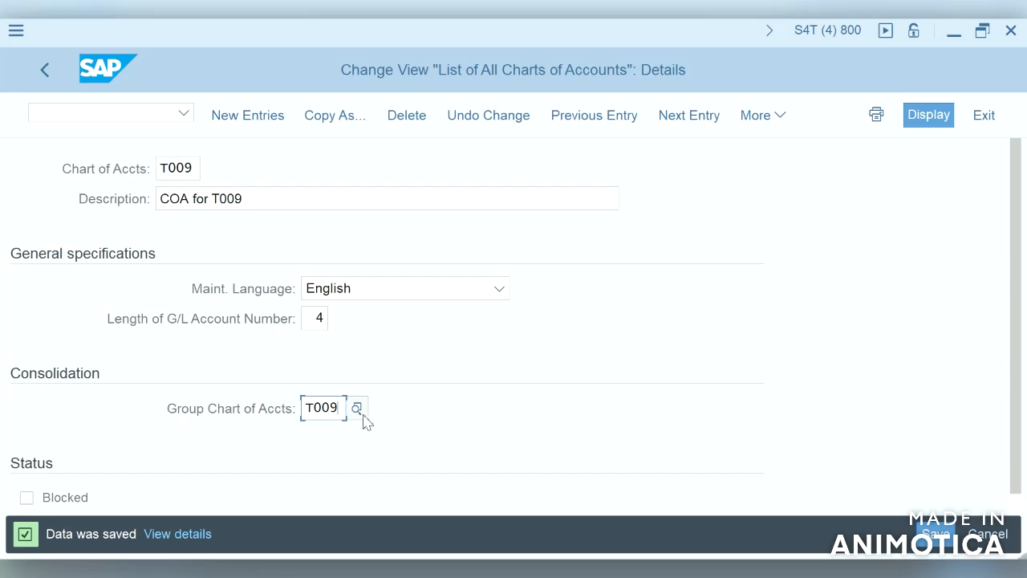
pyautogui.click(640, 571)
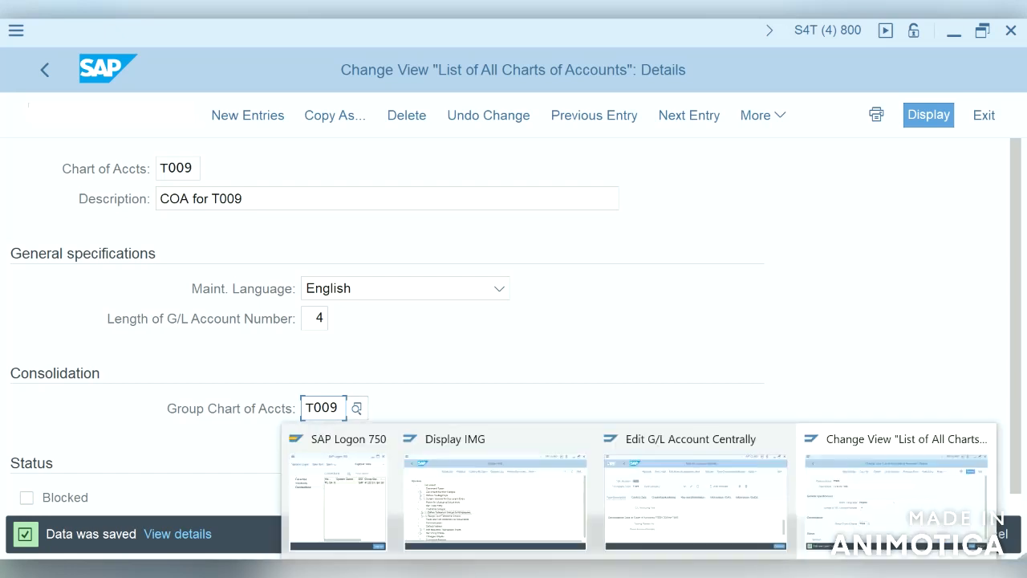
pyautogui.click(671, 518)
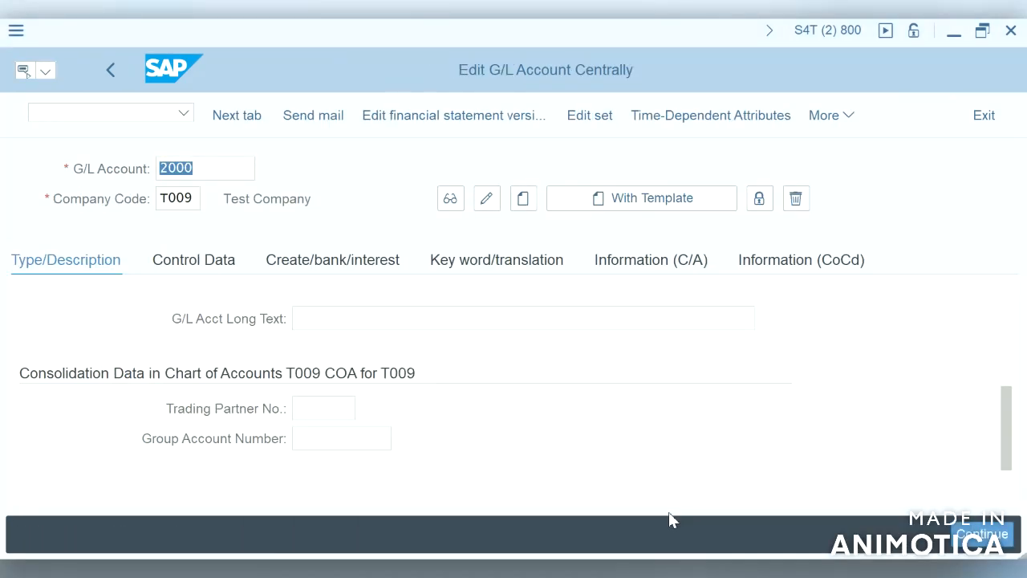
pyautogui.click(362, 439)
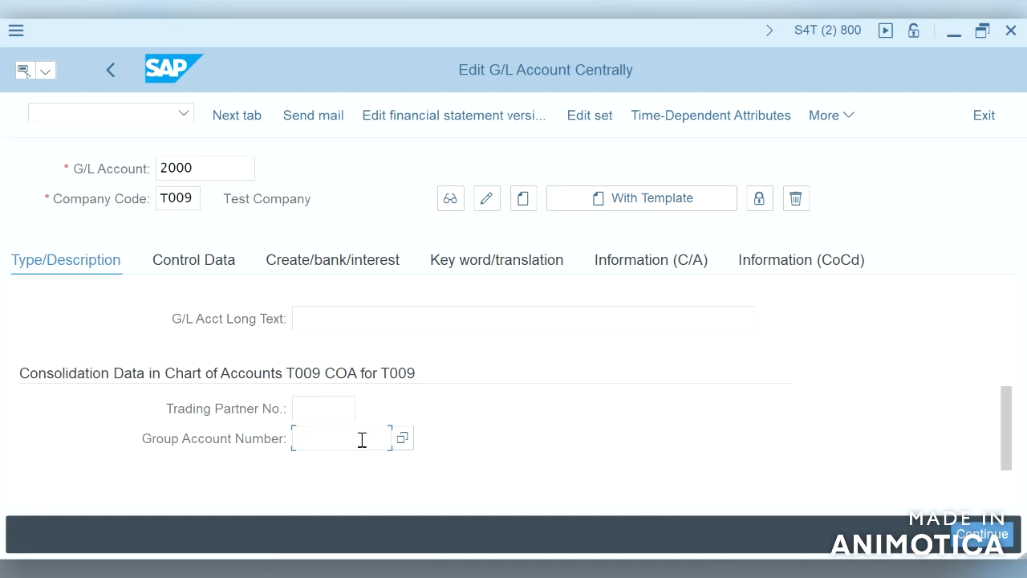
# Start creating G/L account 2000 again with account group Assets and account type Balance Sheet Account
pyautogui.click(525, 202)
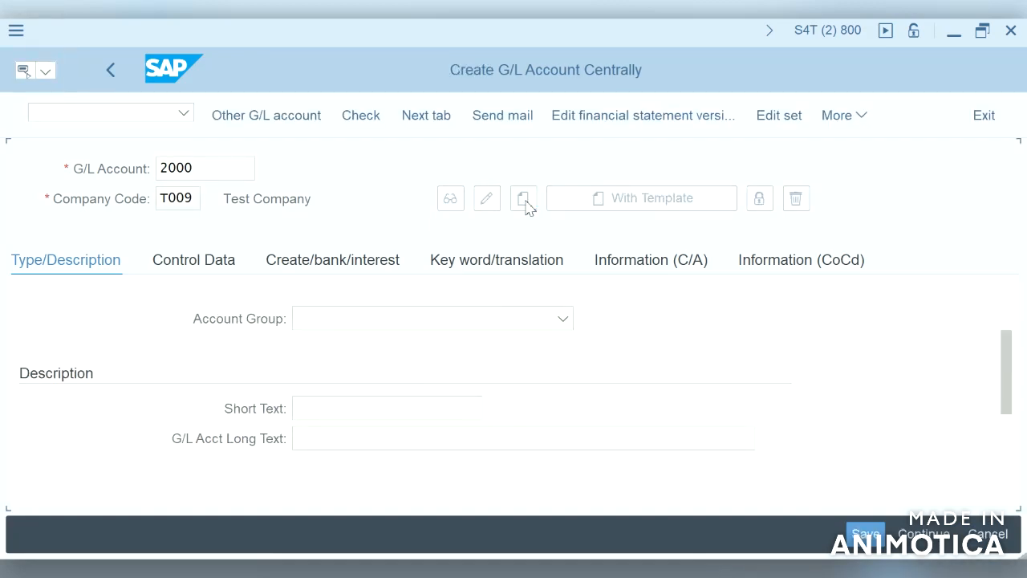
pyautogui.click(462, 321)
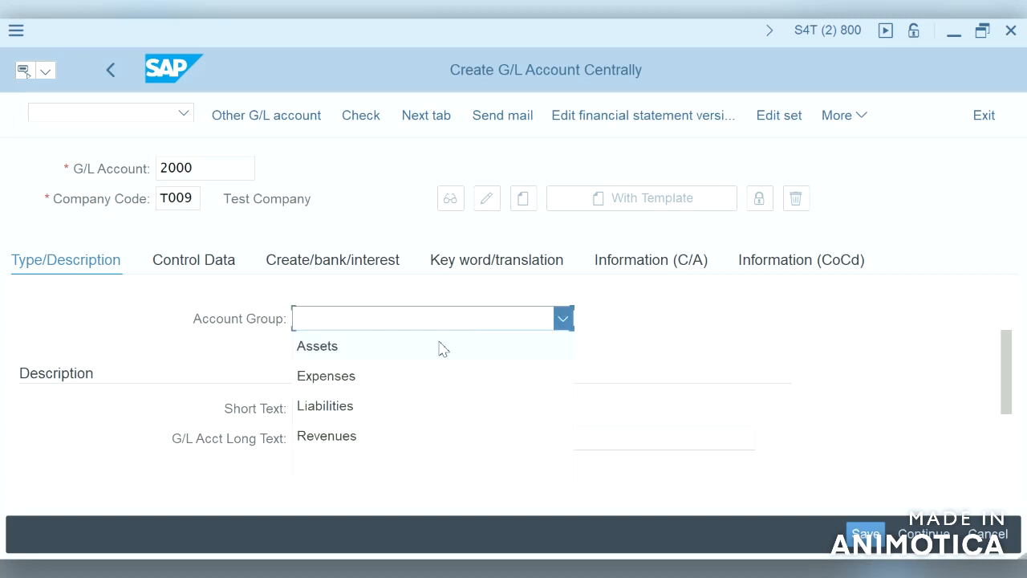
pyautogui.click(438, 349)
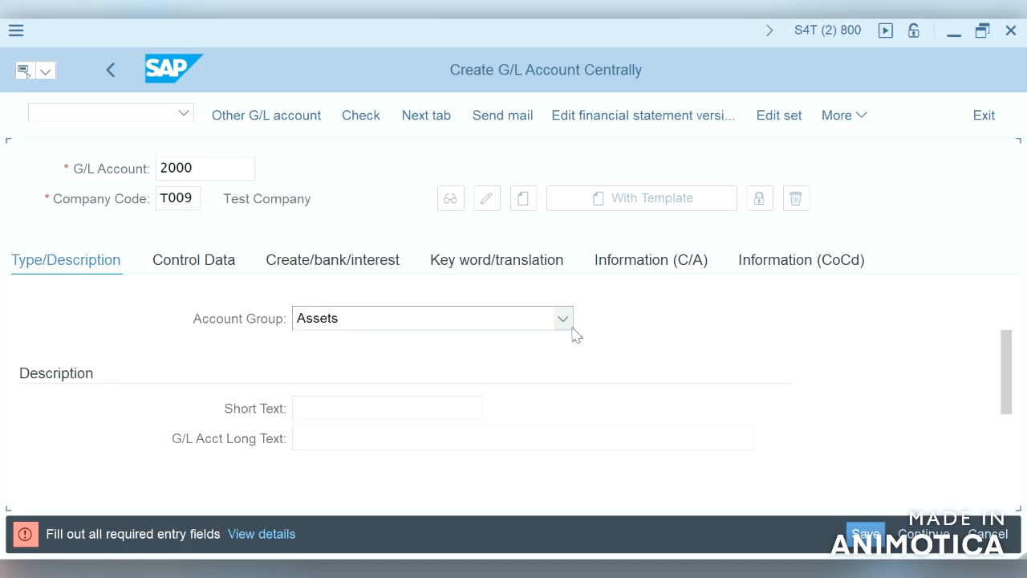
pyautogui.scroll(2, 1004, 323)
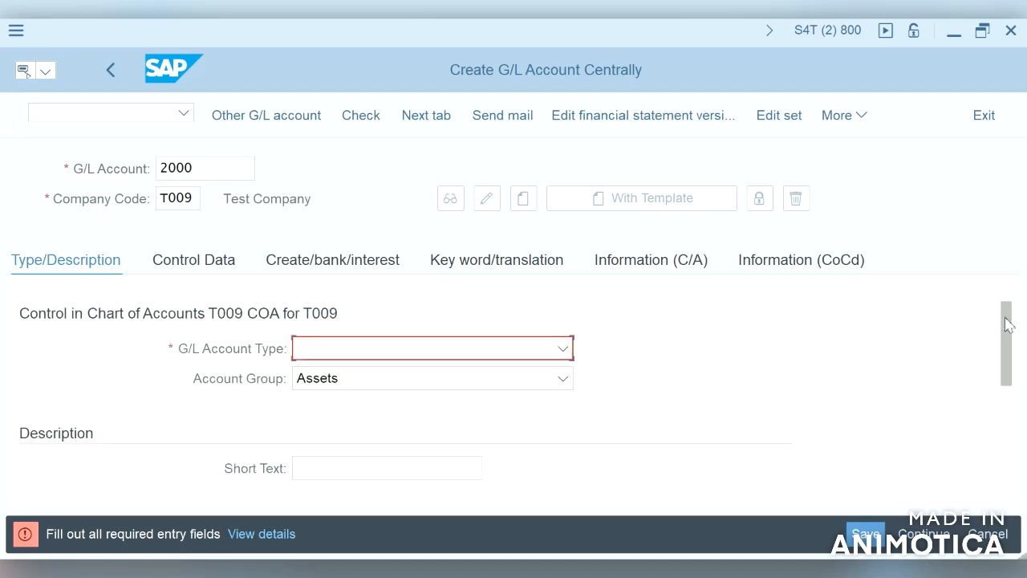
pyautogui.click(565, 349)
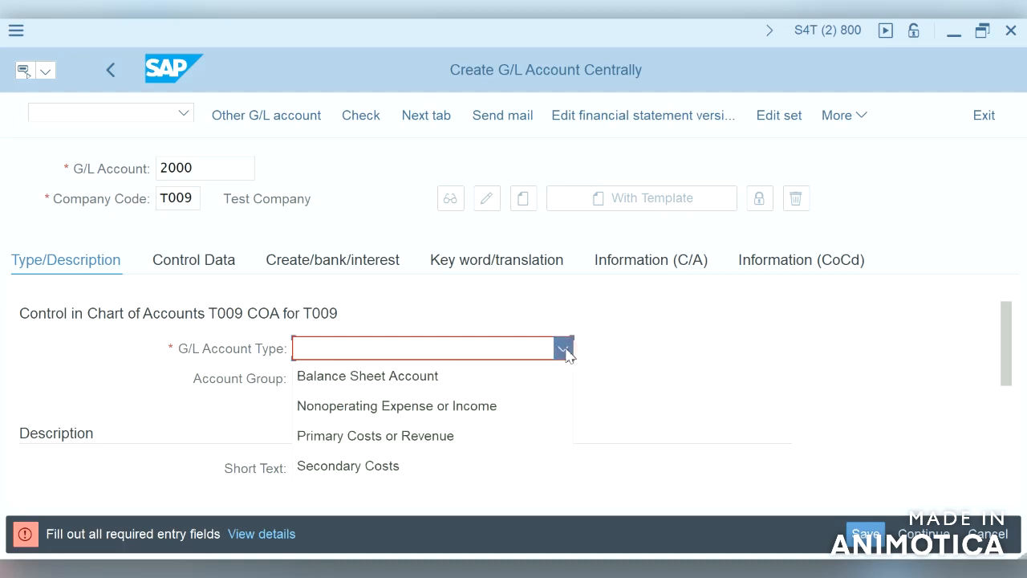
pyautogui.click(452, 377)
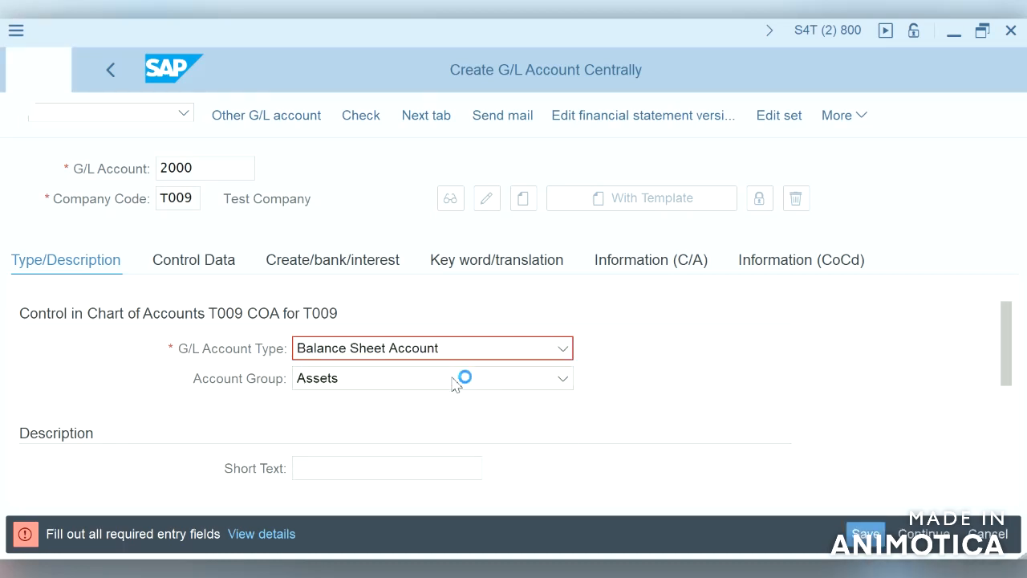
# Enter Bank Account as the short text of G/L account 2000
pyautogui.click(435, 474)
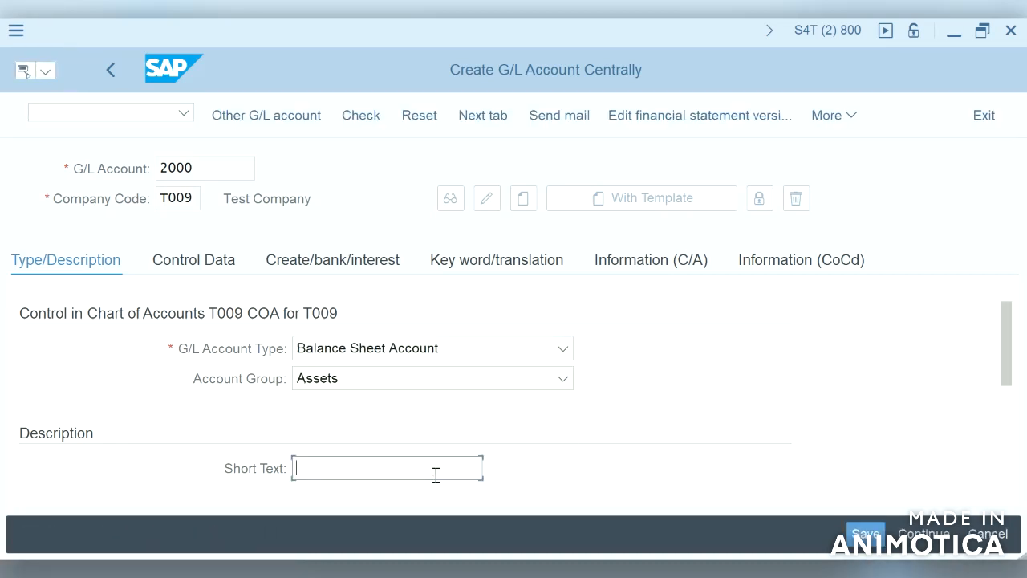
pyautogui.write('B')
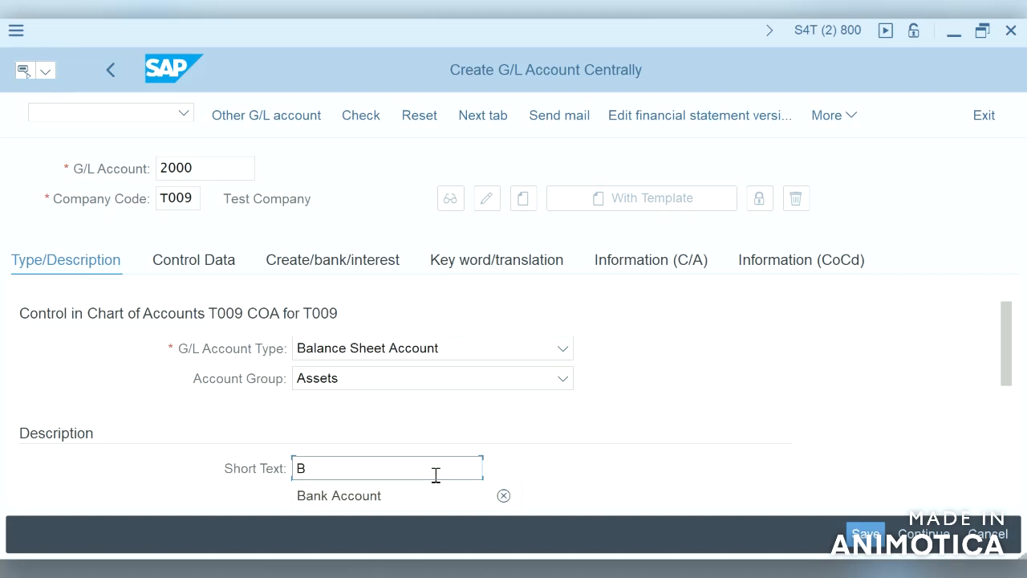
pyautogui.click(401, 497)
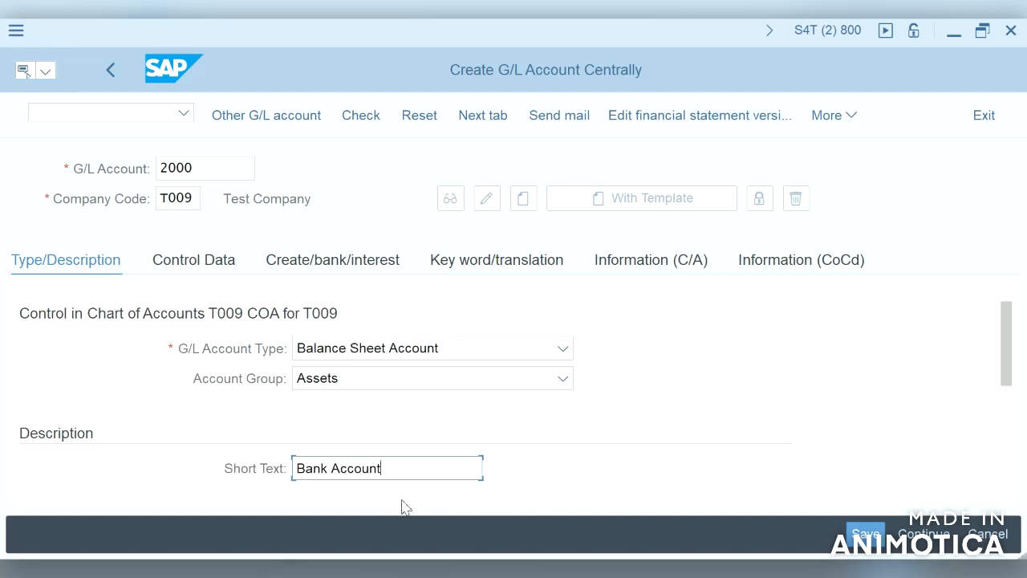
# Enter SBI Main Branch Bank Account as the G/L account long text in the description
pyautogui.click(1013, 411)
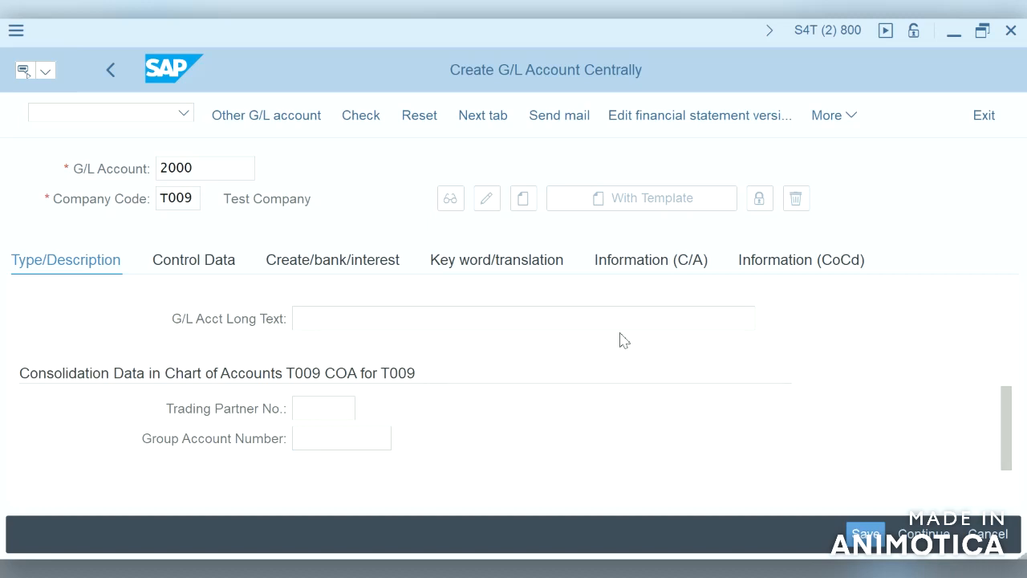
pyautogui.write('m')
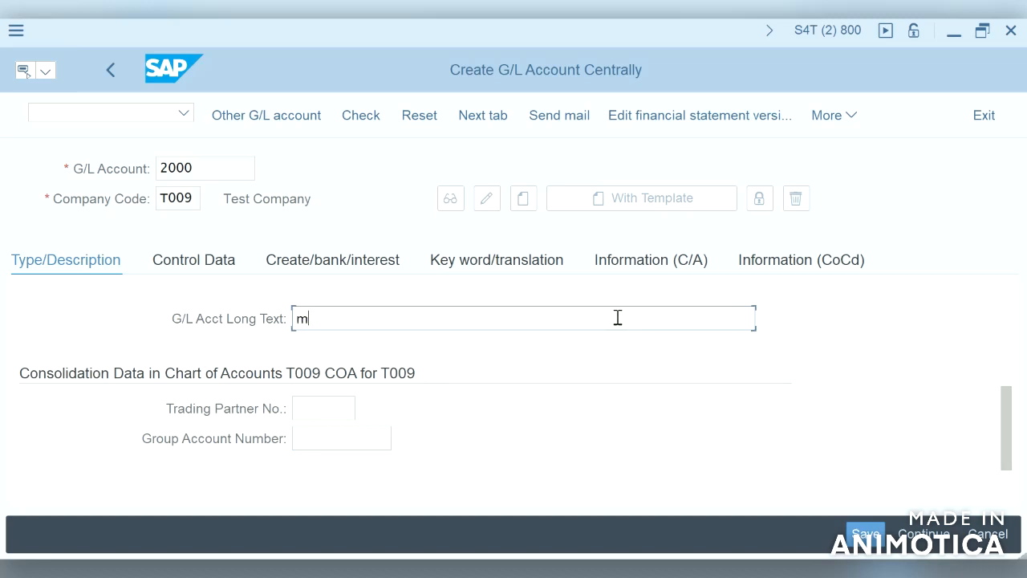
pyautogui.press('BackSpace')
pyautogui.write('M')
pyautogui.write('a')
pyautogui.write('in ')
pyautogui.write('Bi')
pyautogui.press('BackSpace')
pyautogui.press('BackSpace')
pyautogui.press('BackSpace')
pyautogui.press('BackSpace')
pyautogui.press('BackSpace')
pyautogui.press('BackSpace')
pyautogui.write('S')
pyautogui.press('Down')
pyautogui.press('Return')
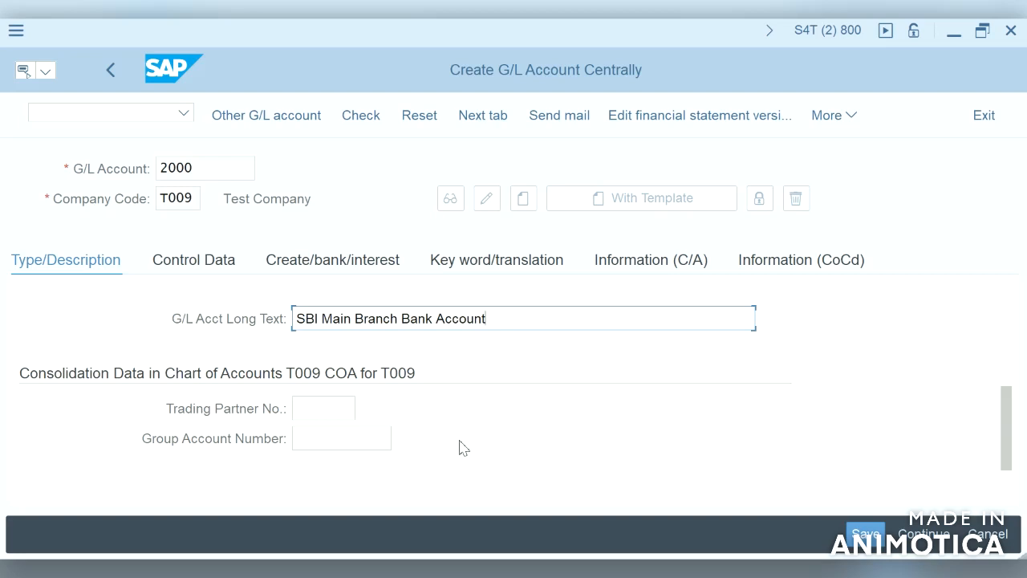
# Review the Trading Partner No. and Group Account Number fields in the consolidation data without filling them in
pyautogui.click(345, 413)
pyautogui.click(349, 439)
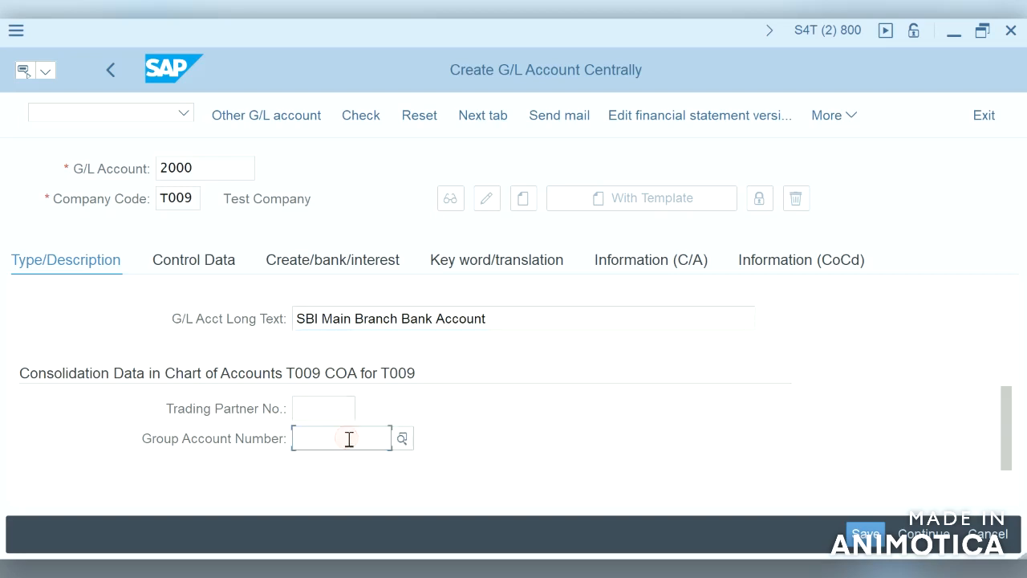
pyautogui.click(328, 412)
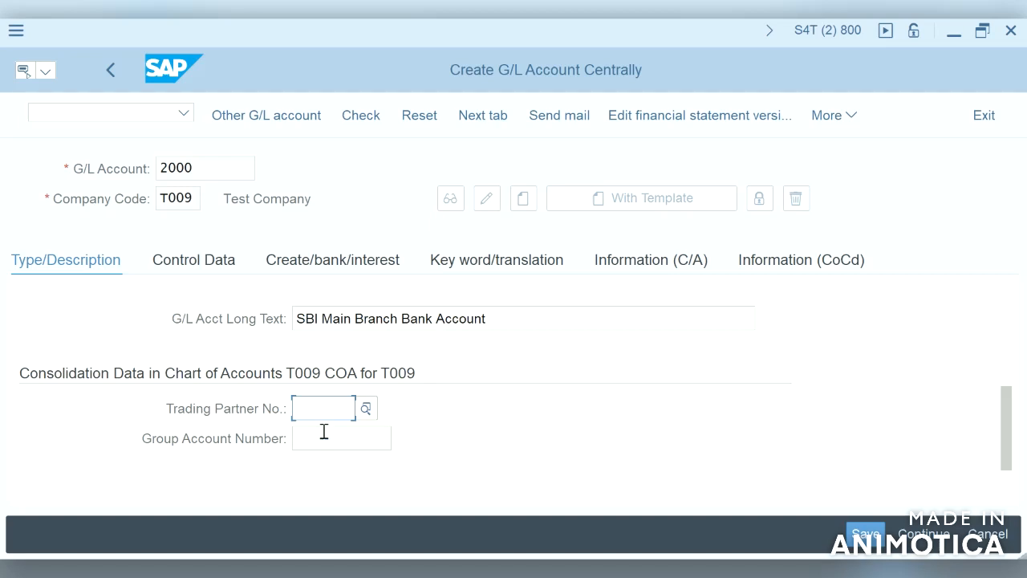
pyautogui.click(328, 438)
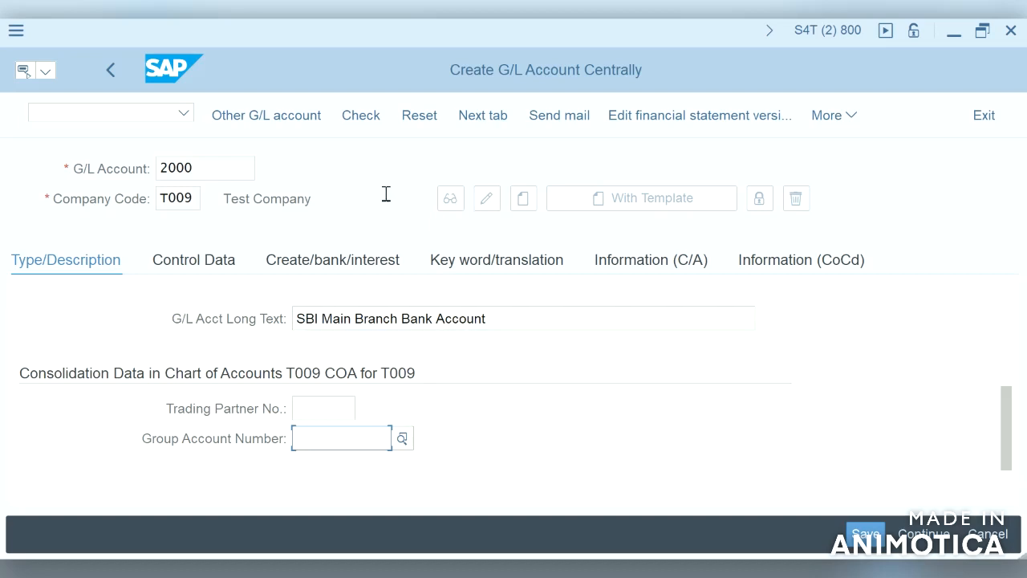
# Examine the control data of account 2000, including the tax category options, the reconciliation account types and the tolerance group
pyautogui.click(219, 270)
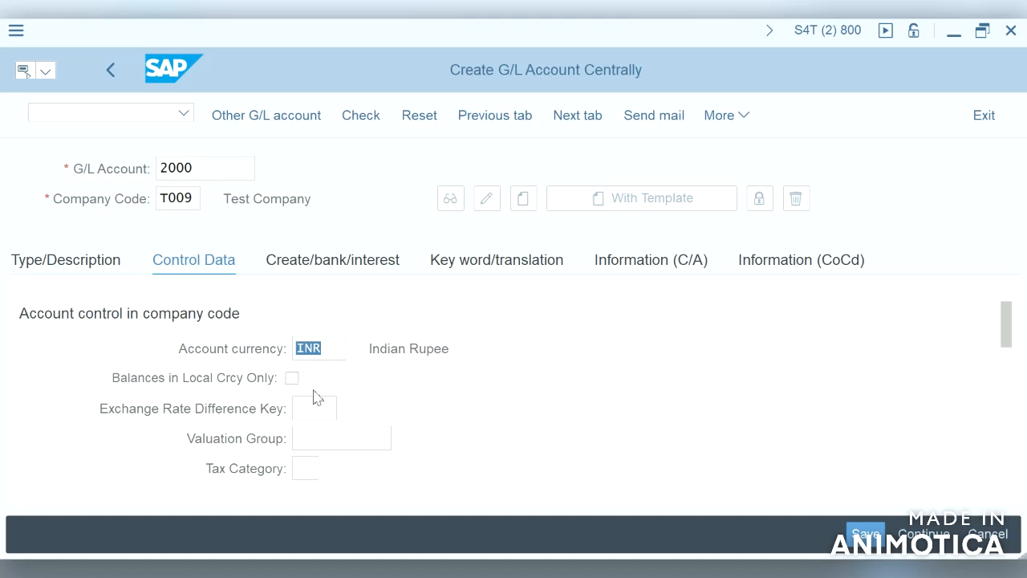
pyautogui.click(409, 490)
pyautogui.click(311, 411)
pyautogui.click(310, 472)
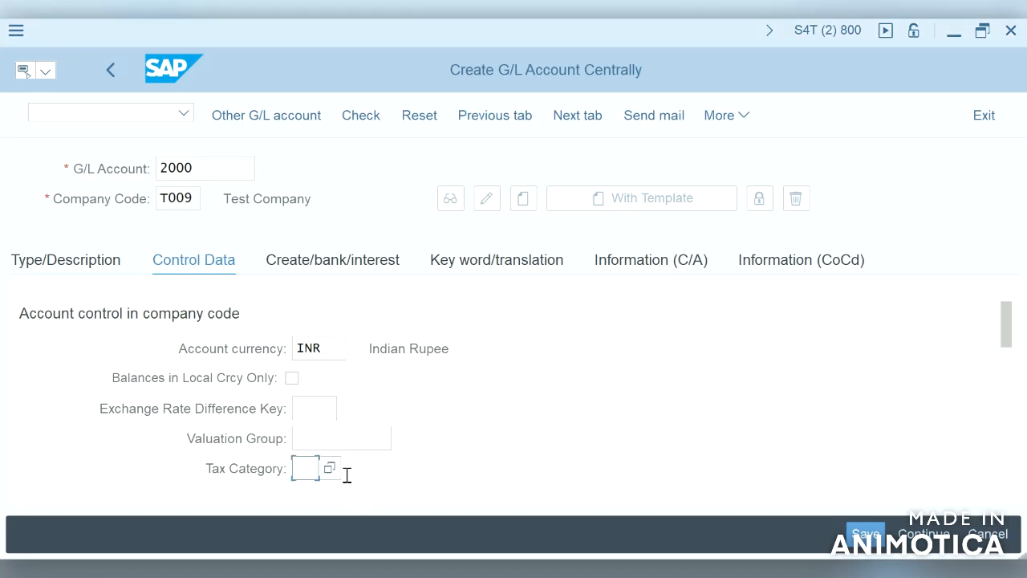
pyautogui.click(330, 468)
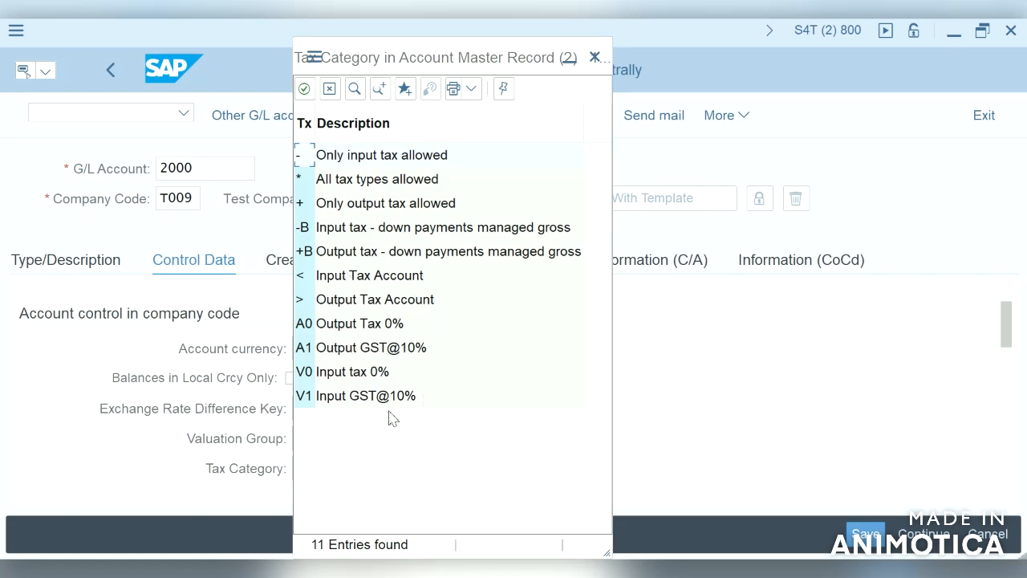
pyautogui.click(594, 58)
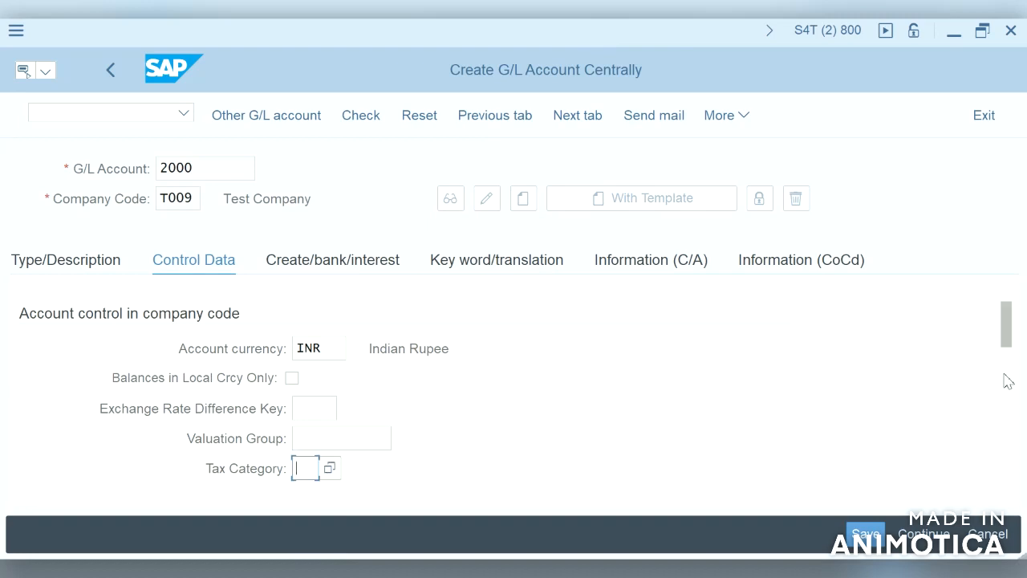
pyautogui.scroll(-5, 1008, 381)
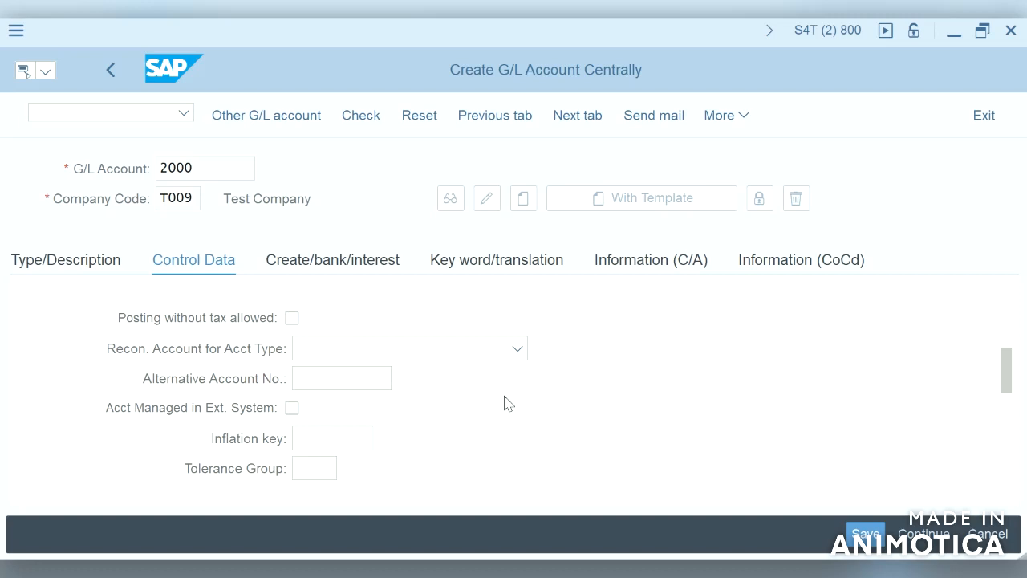
pyautogui.click(517, 348)
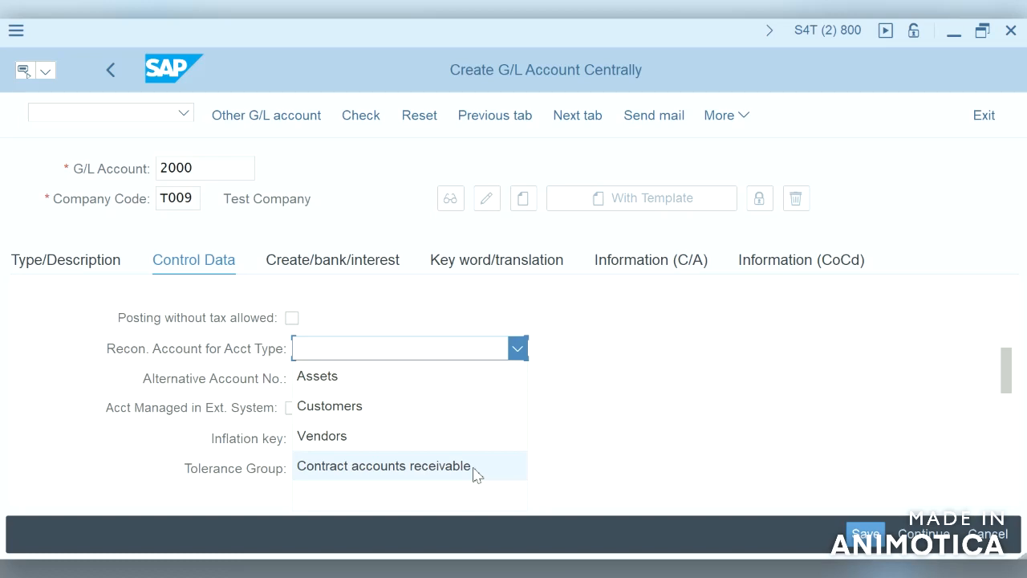
pyautogui.click(585, 390)
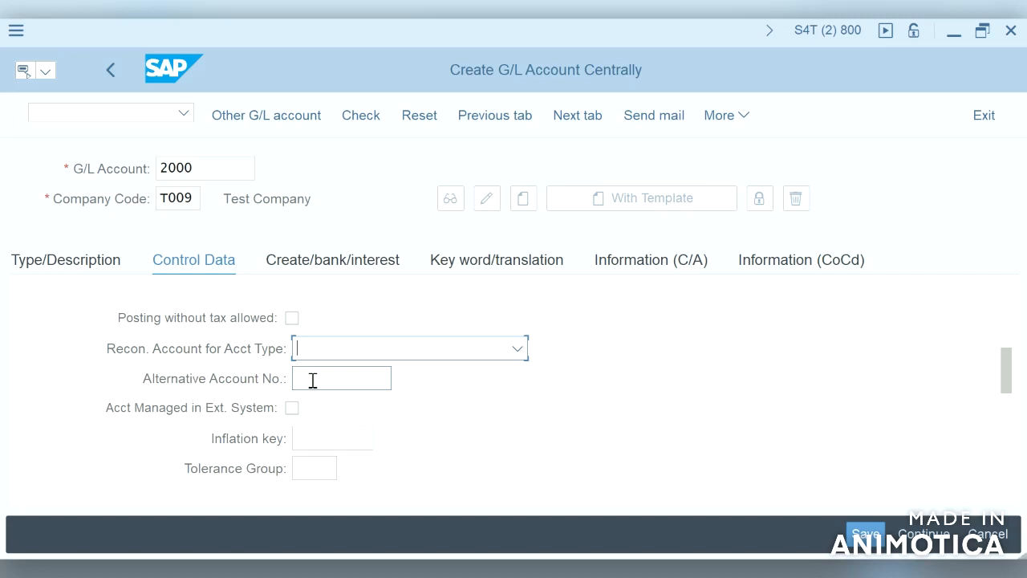
pyautogui.click(299, 473)
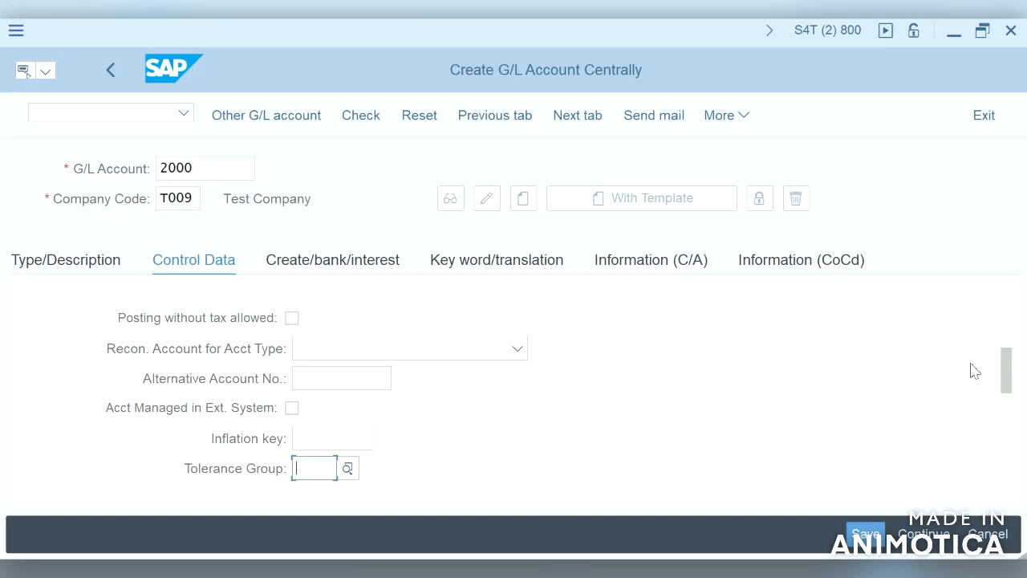
# Set the sort key to 000 (Allocation number) in the account management data for the company code
pyautogui.scroll(-3, 1006, 420)
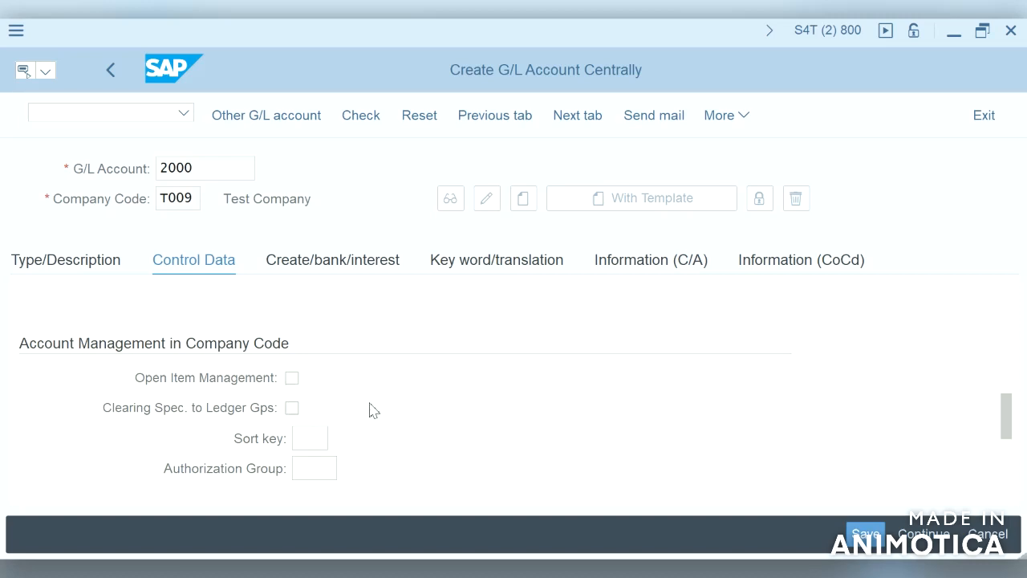
pyautogui.scroll(-3, 371, 410)
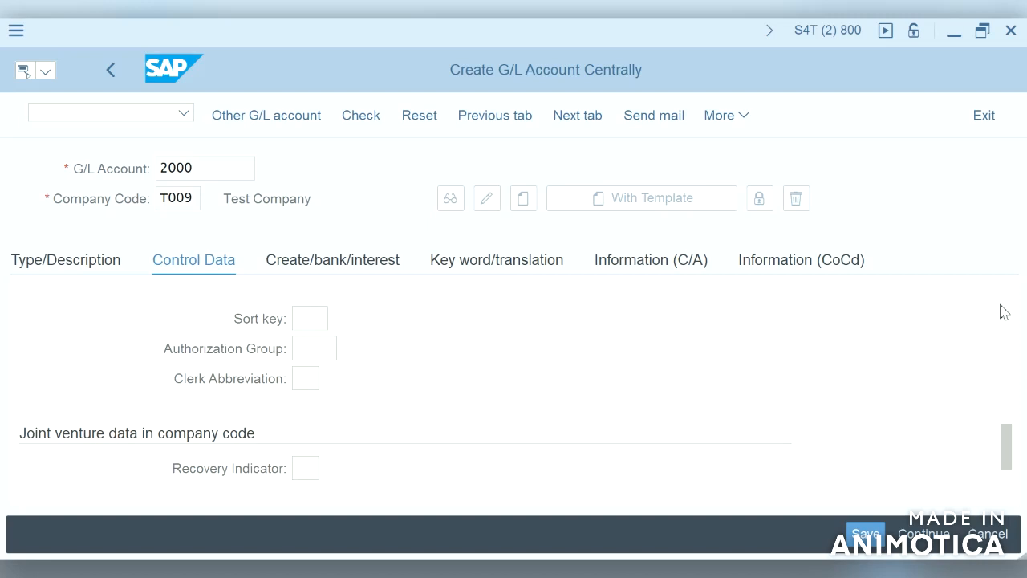
pyautogui.click(321, 323)
pyautogui.click(338, 320)
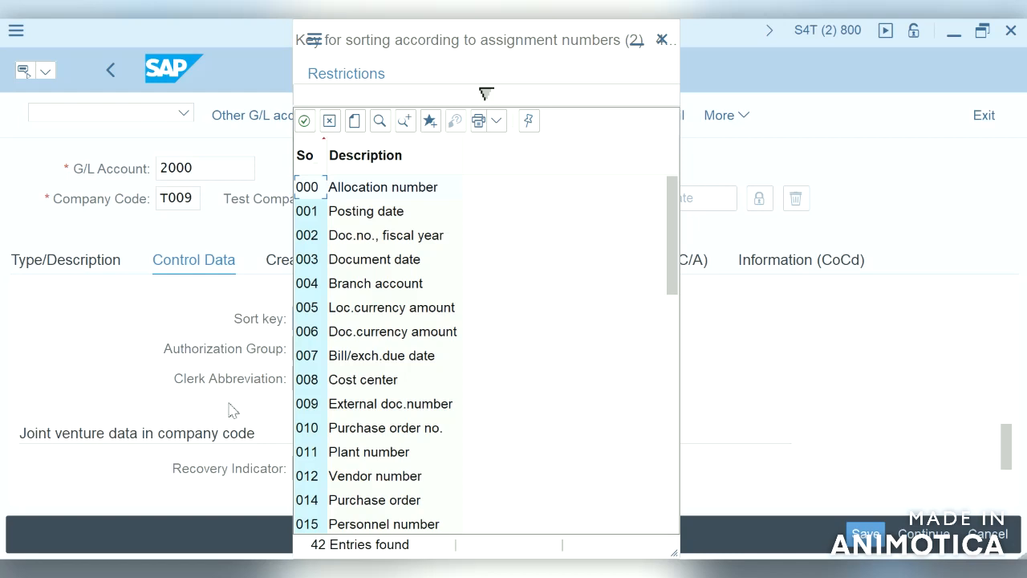
pyautogui.click(268, 410)
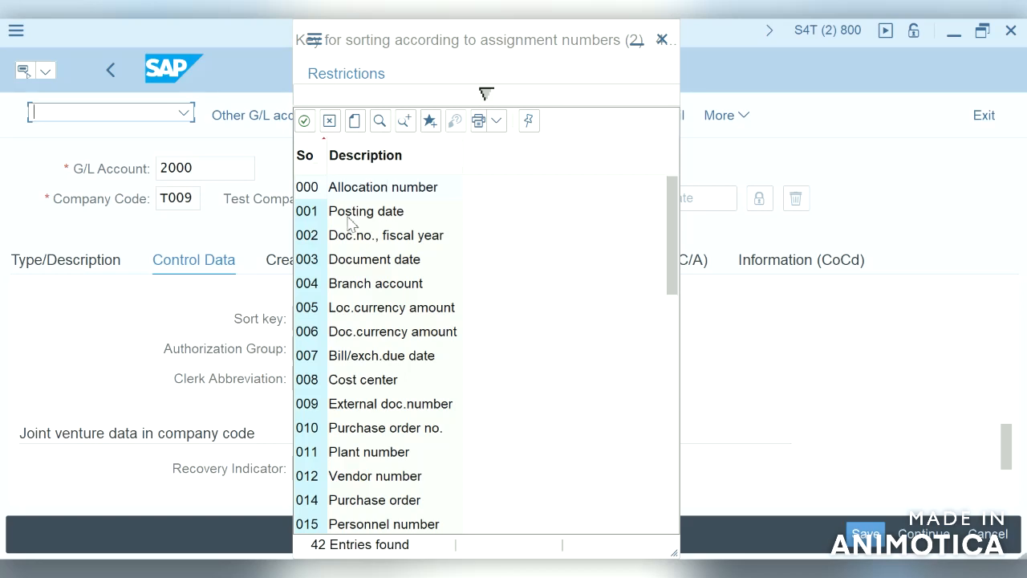
pyautogui.press('Escape')
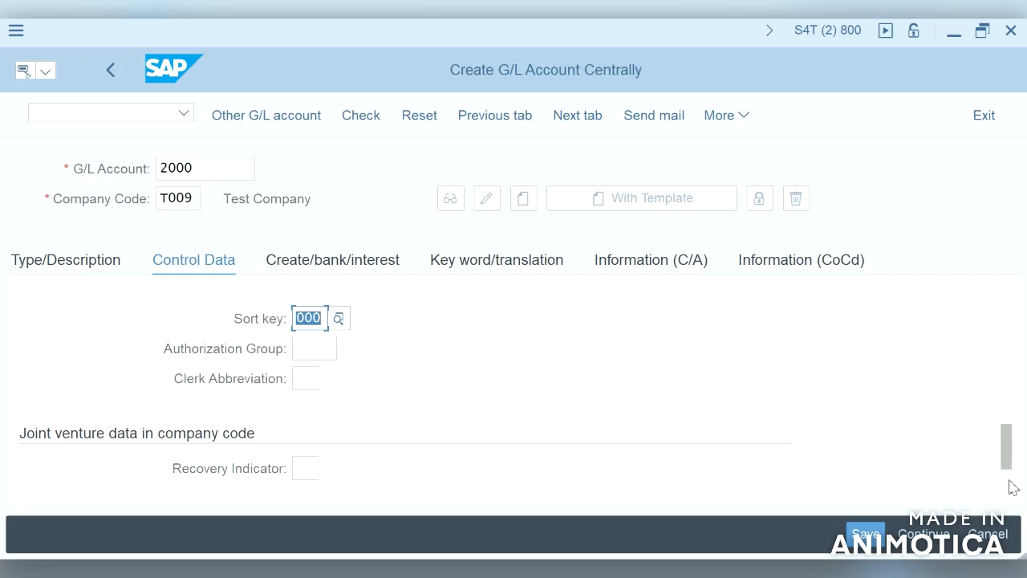
# Review the joint venture data and go back over the account management and account control settings
pyautogui.scroll(-1, 1013, 487)
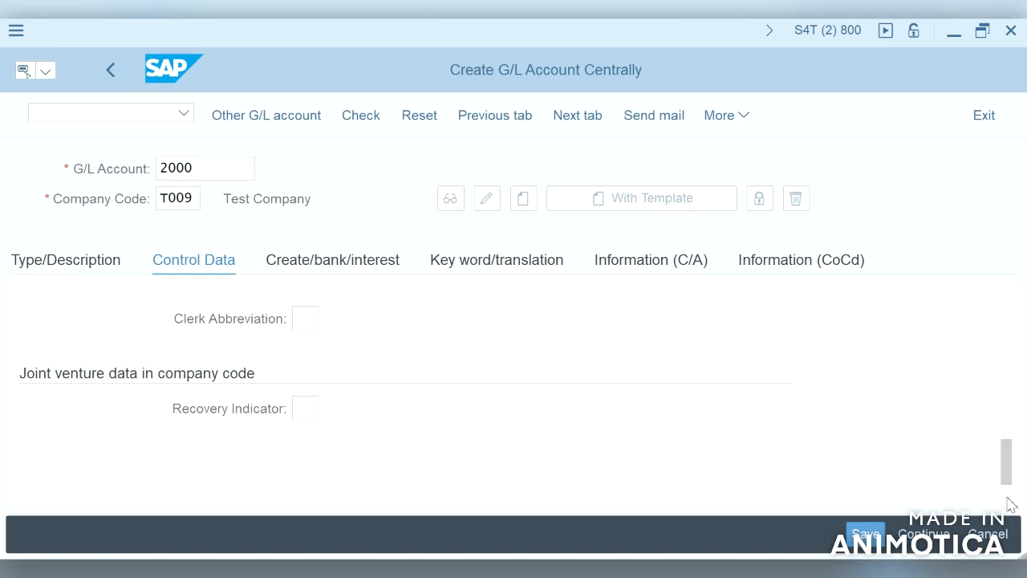
pyautogui.click(1009, 377)
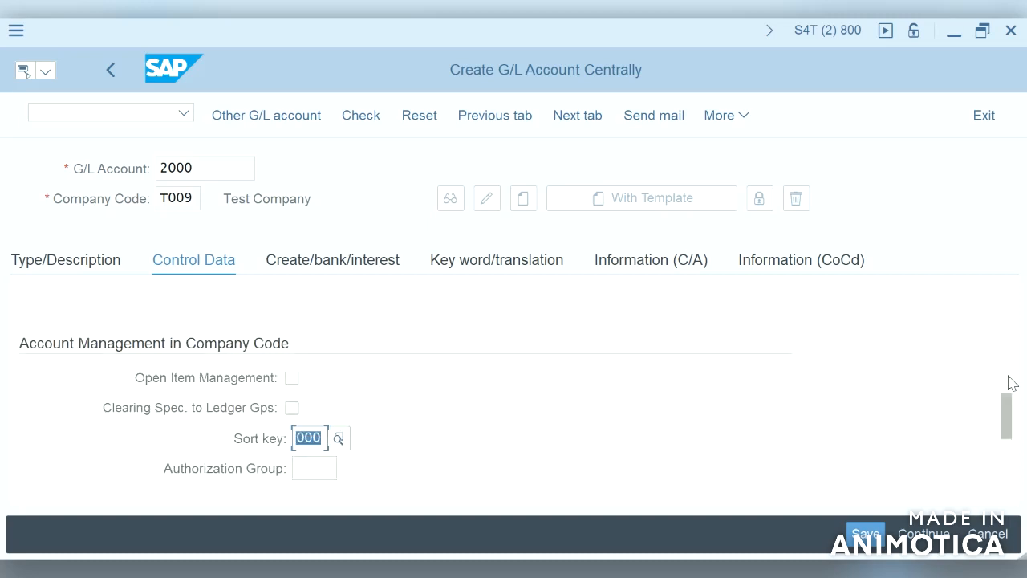
pyautogui.click(1012, 335)
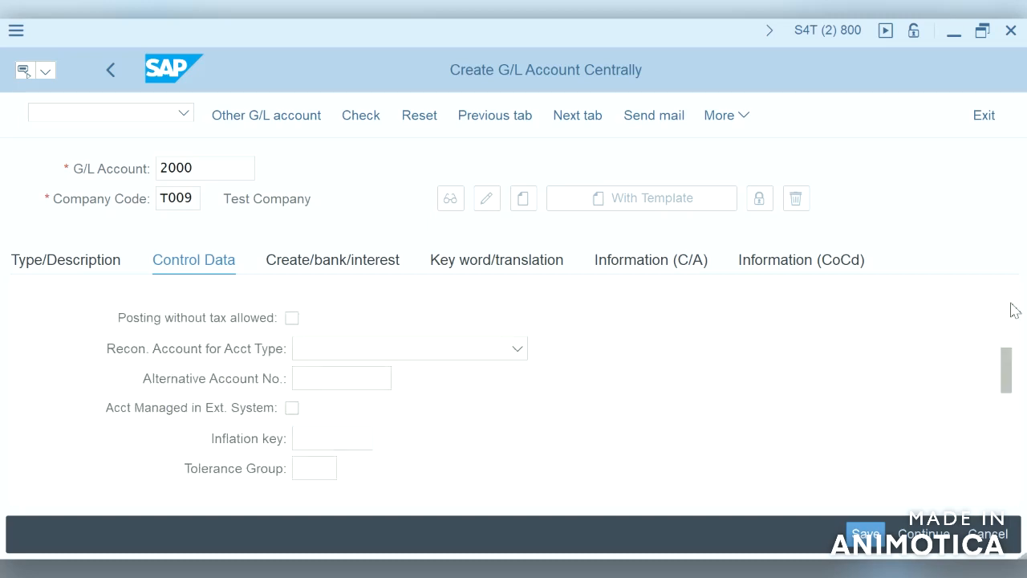
pyautogui.click(1012, 308)
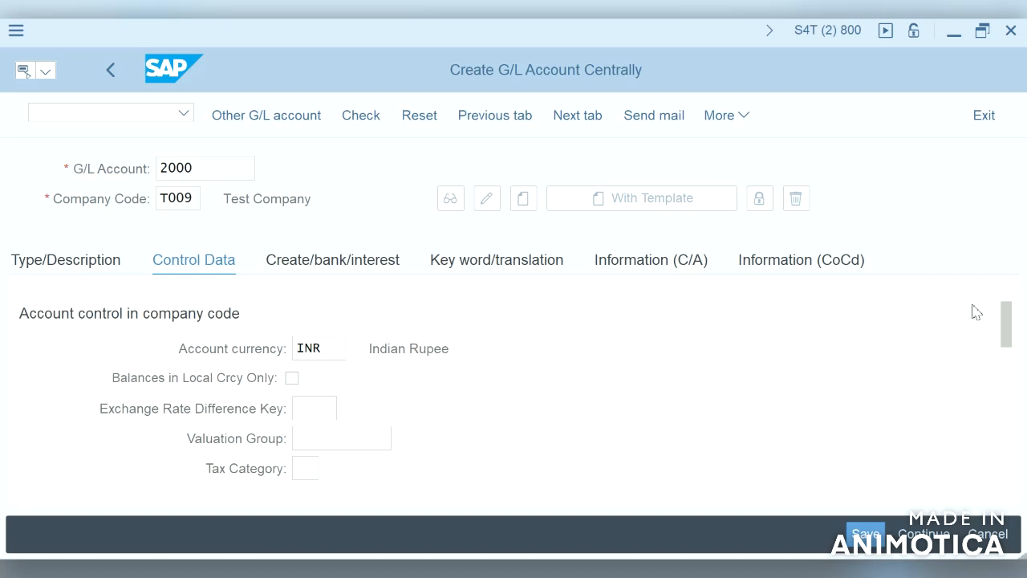
# Examine the document creation, bank and interest details of account 2000, along with its keyword and translation data
pyautogui.click(357, 258)
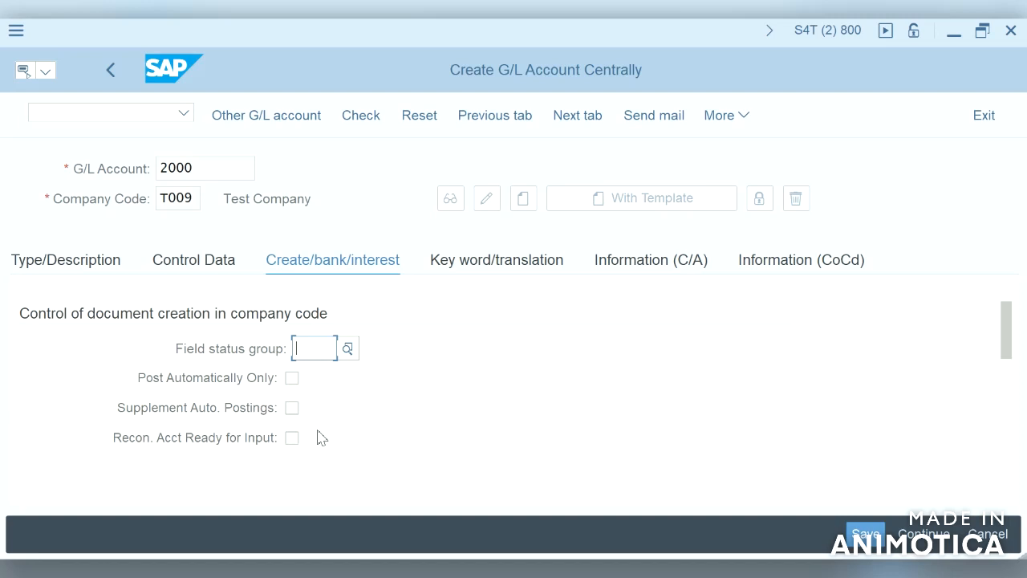
pyautogui.click(1010, 373)
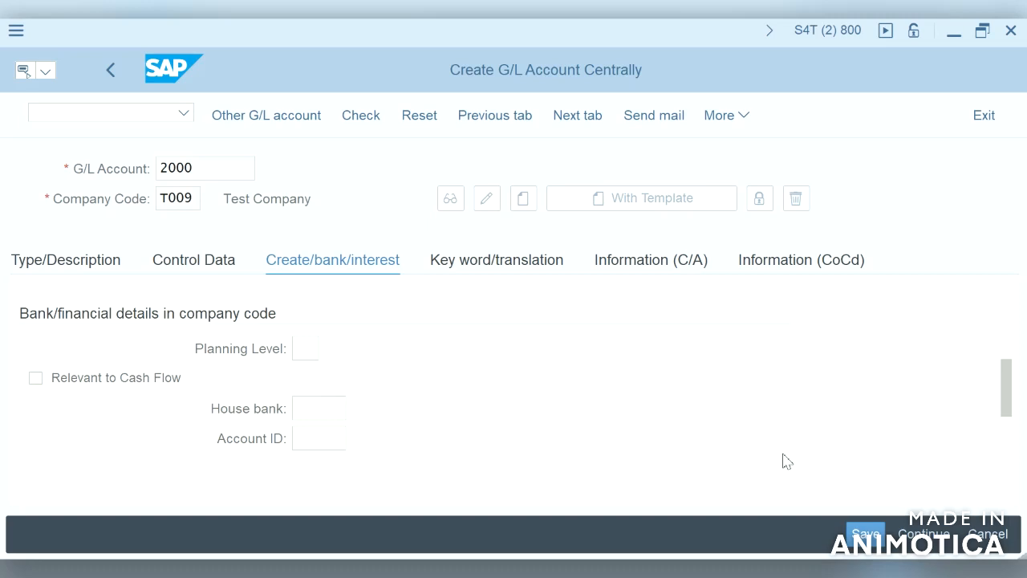
pyautogui.scroll(-3, 1026, 447)
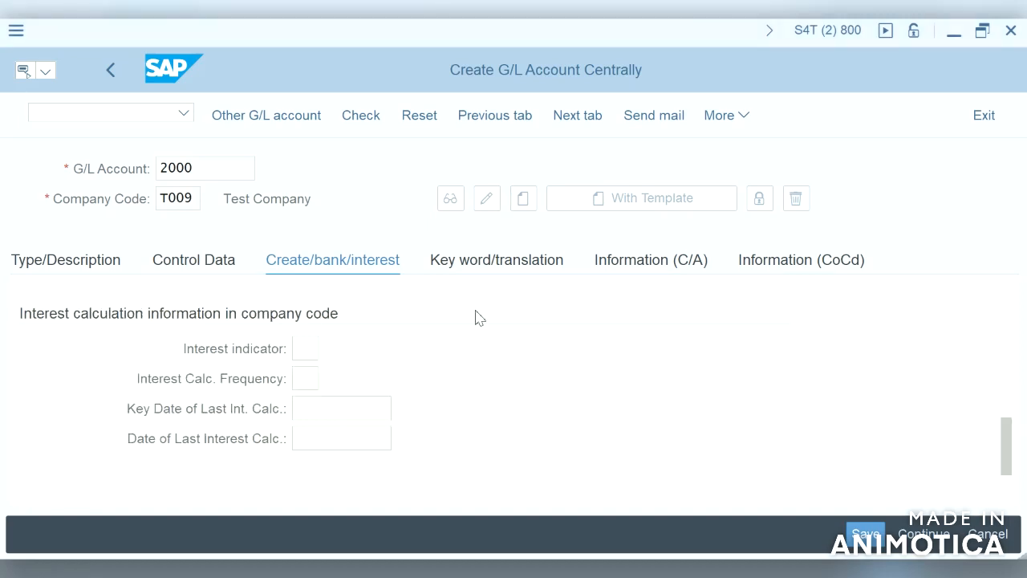
pyautogui.click(495, 271)
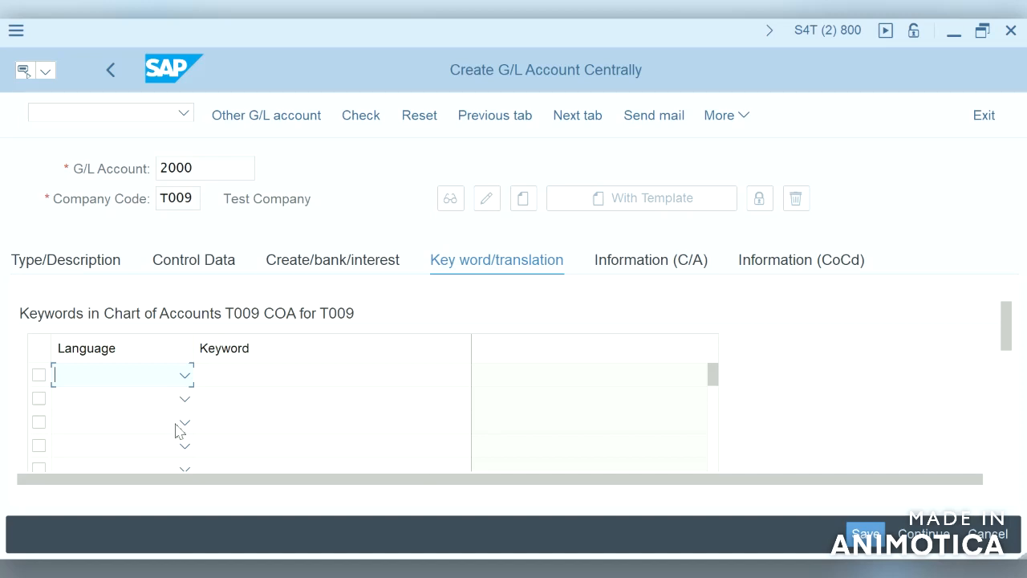
pyautogui.click(250, 377)
# Try to save G/L account 2000 and dismiss the message list
pyautogui.click(865, 535)
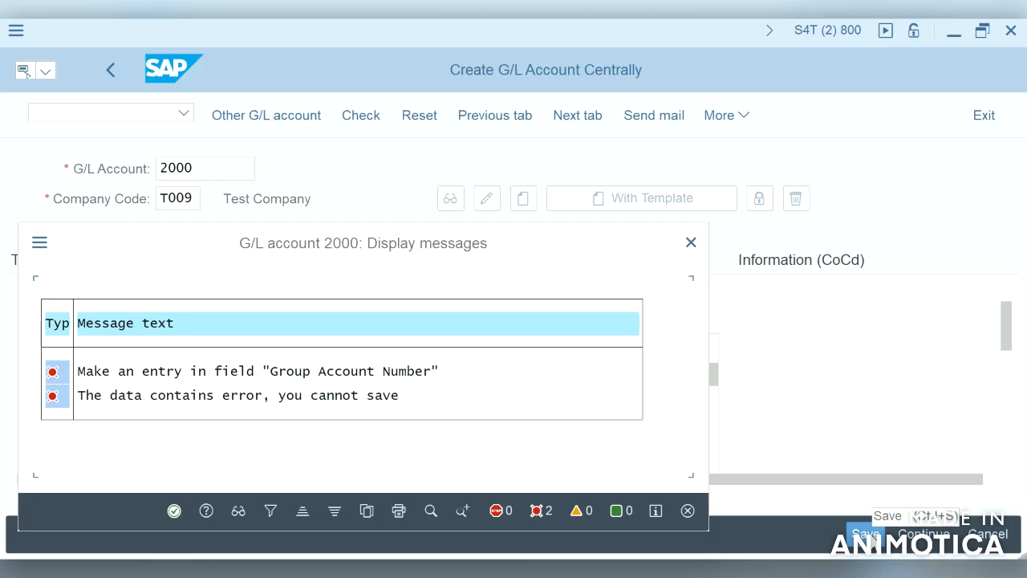
pyautogui.click(174, 512)
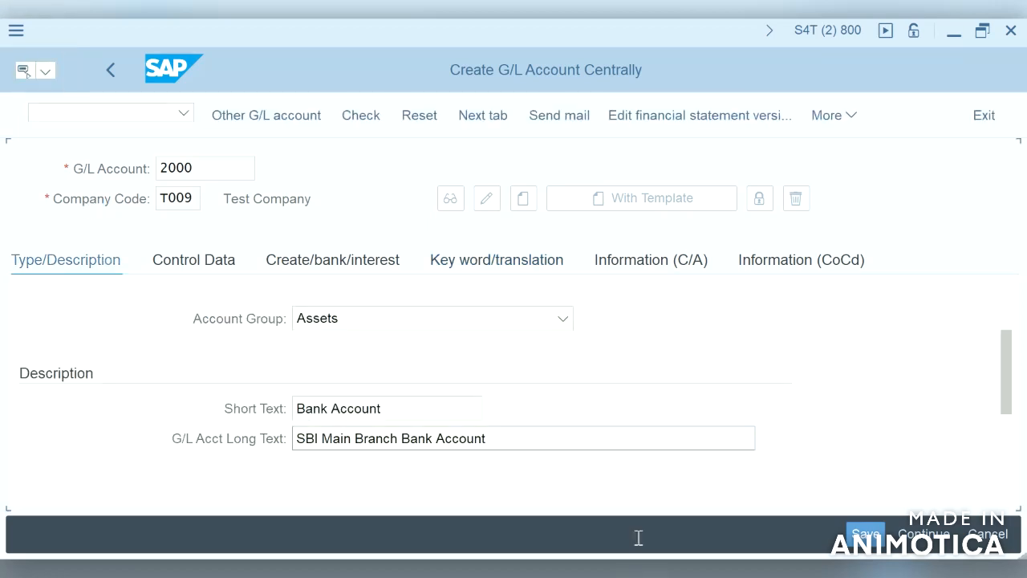
# Set the Group Account Number to 2000 in the consolidation data and try to save the account
pyautogui.scroll(-5, 1010, 437)
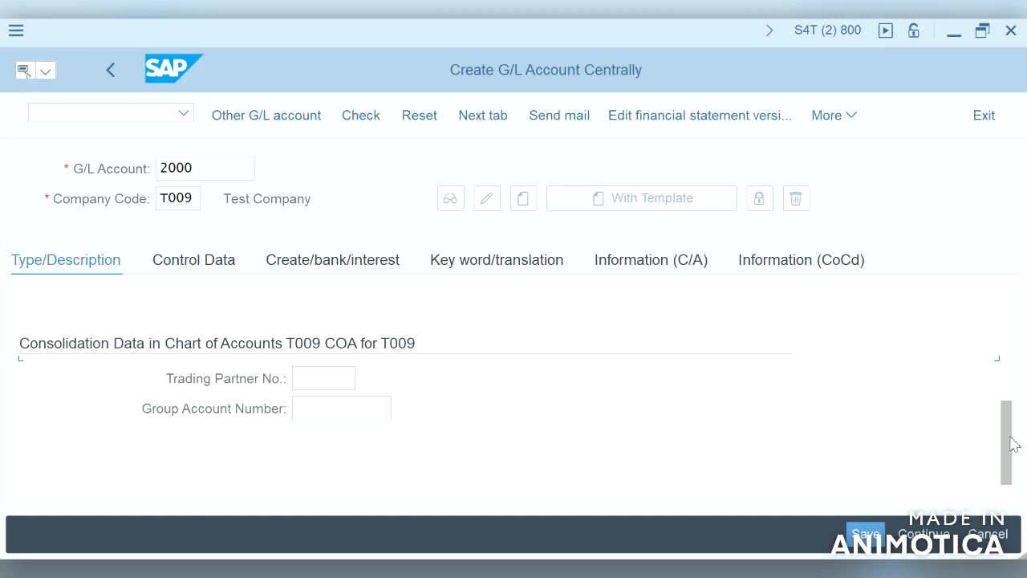
pyautogui.click(332, 408)
pyautogui.write('2000')
pyautogui.click(873, 543)
pyautogui.click(874, 544)
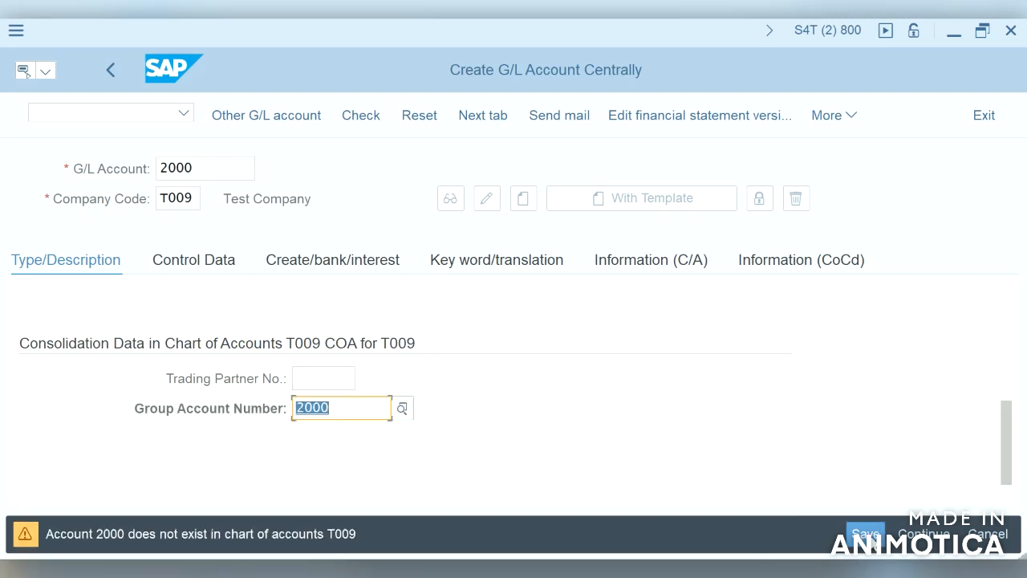
pyautogui.click(873, 543)
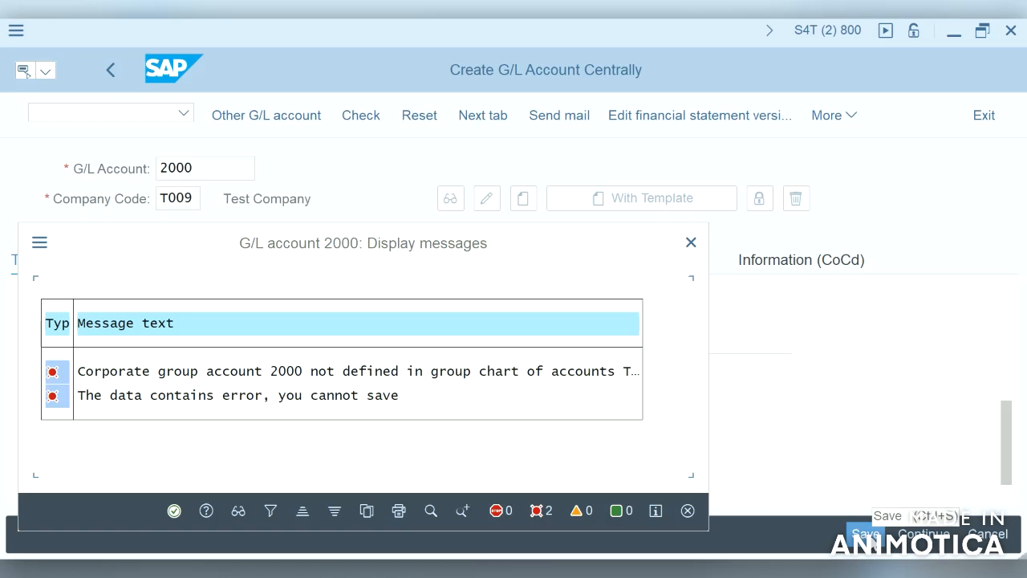
# Dismiss the message list, check the group account number lookup for chart T009, and clear account 2000's Group Account Number
pyautogui.click(175, 512)
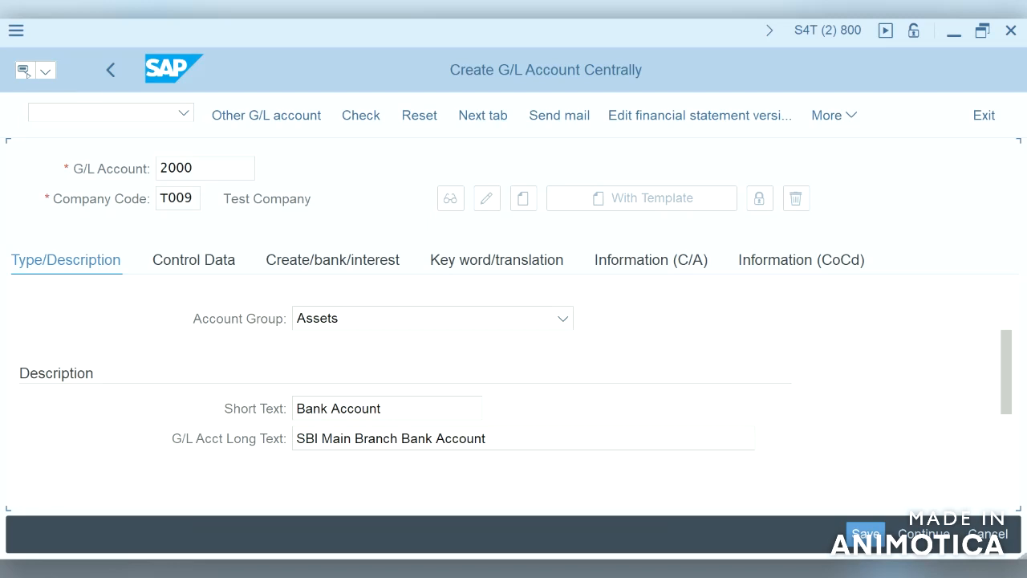
pyautogui.click(1008, 458)
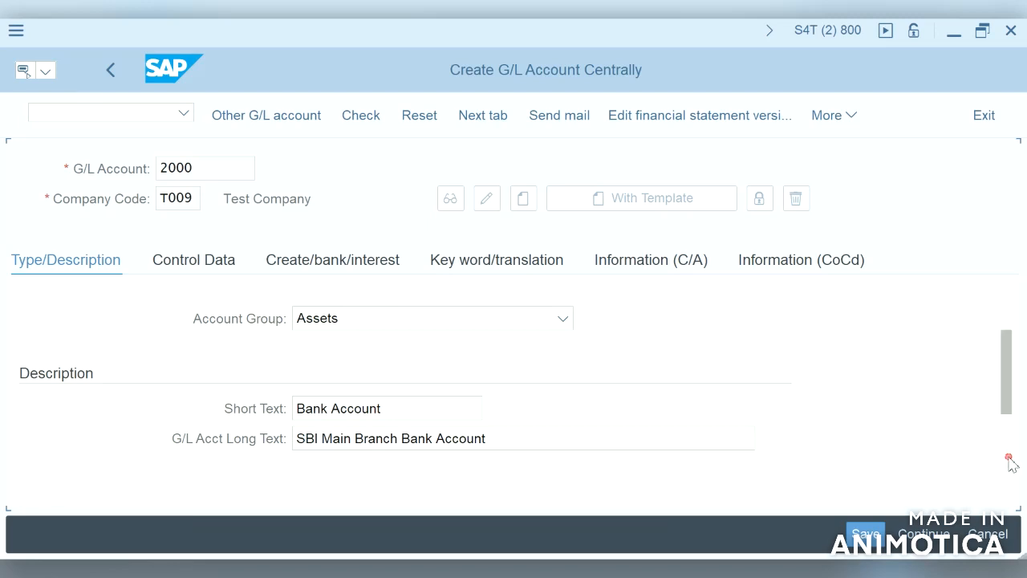
pyautogui.click(1005, 496)
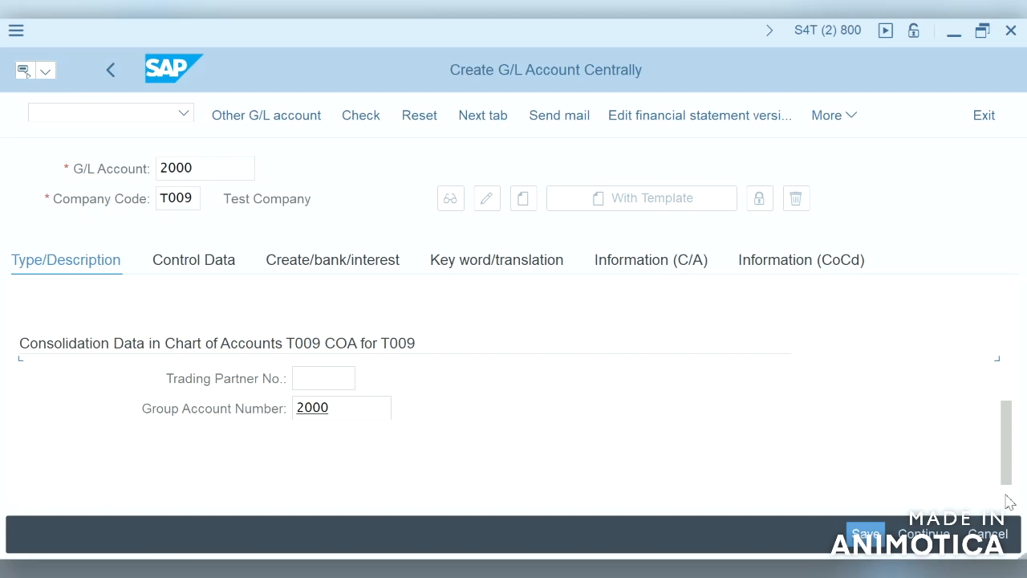
pyautogui.click(387, 407)
pyautogui.click(402, 410)
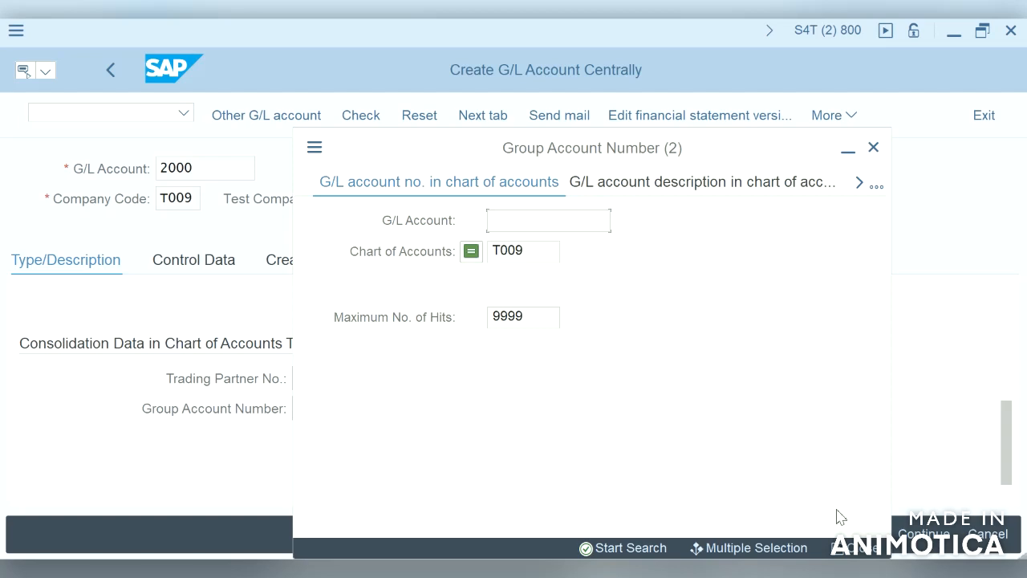
pyautogui.click(852, 548)
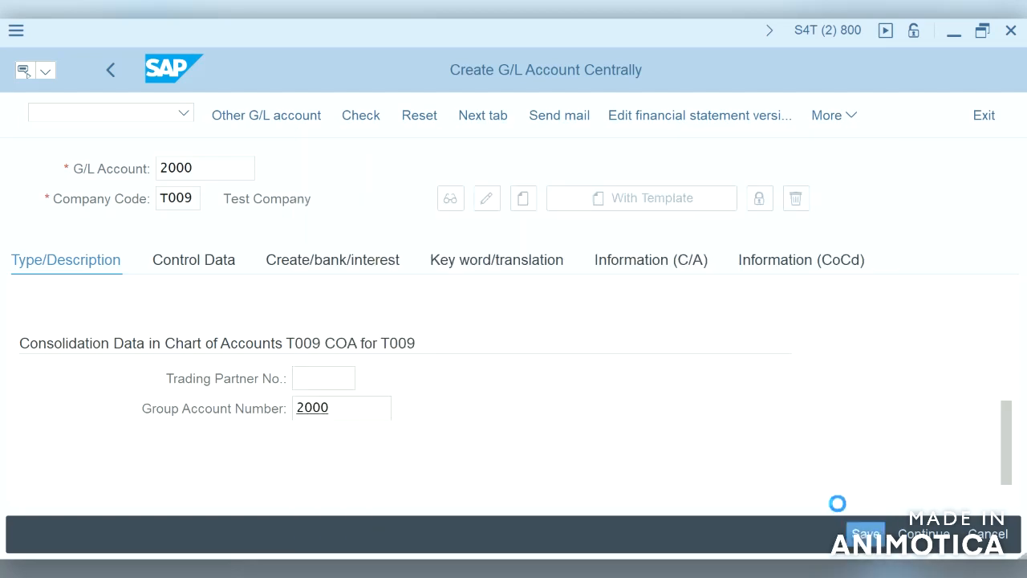
pyautogui.click(346, 409)
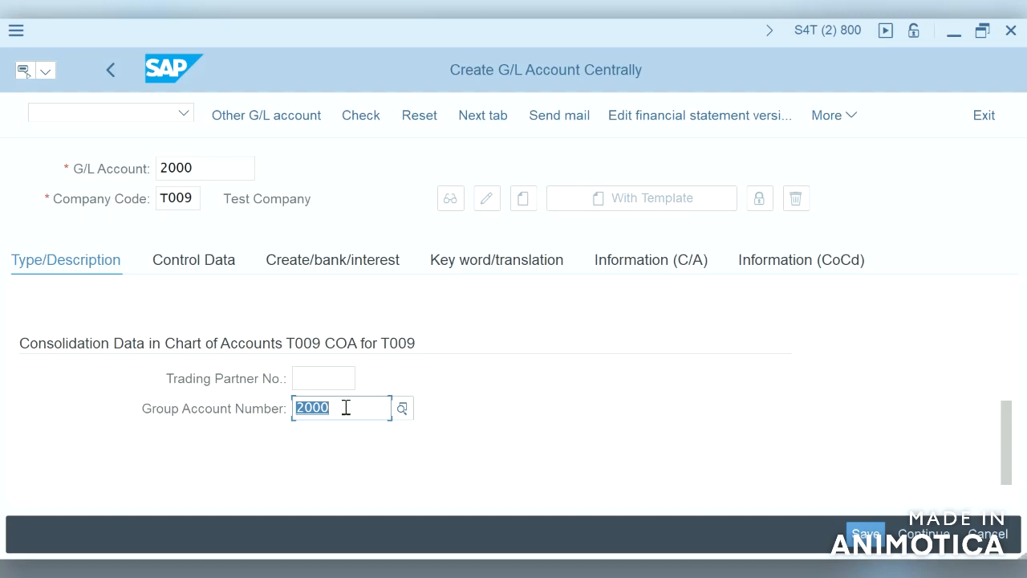
pyautogui.press('BackSpace')
# Switch to the chart of accounts T009 details, clear the Group Chart of Accts entry and save
pyautogui.moveTo(627, 576)
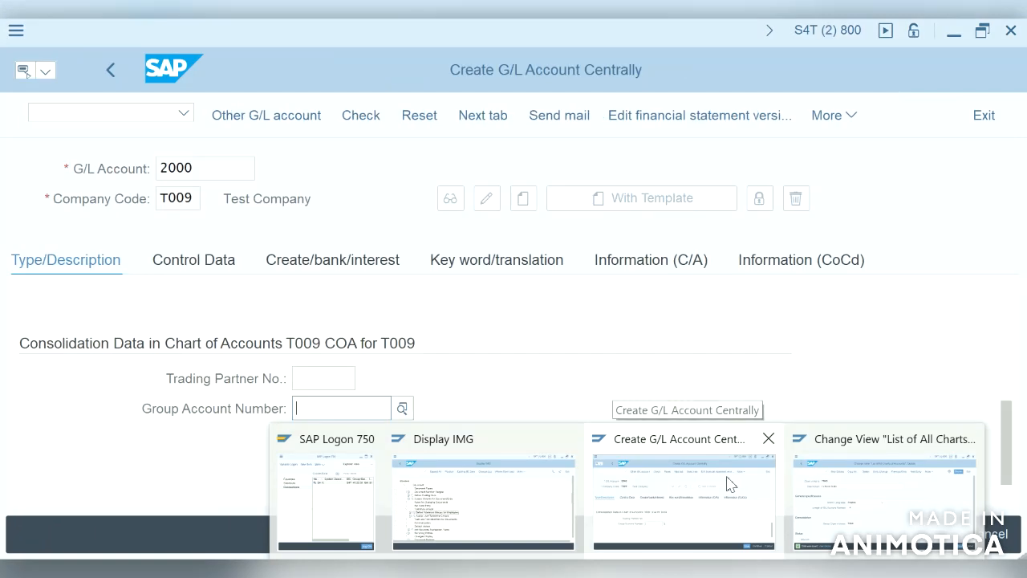
pyautogui.click(822, 472)
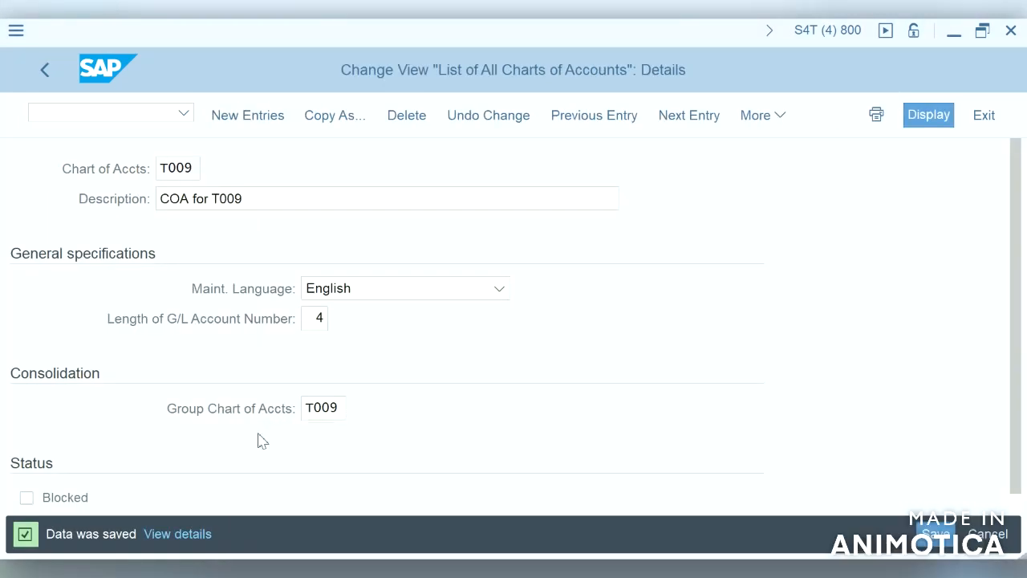
pyautogui.click(346, 408)
pyautogui.press('BackSpace')
pyautogui.press('BackSpace')
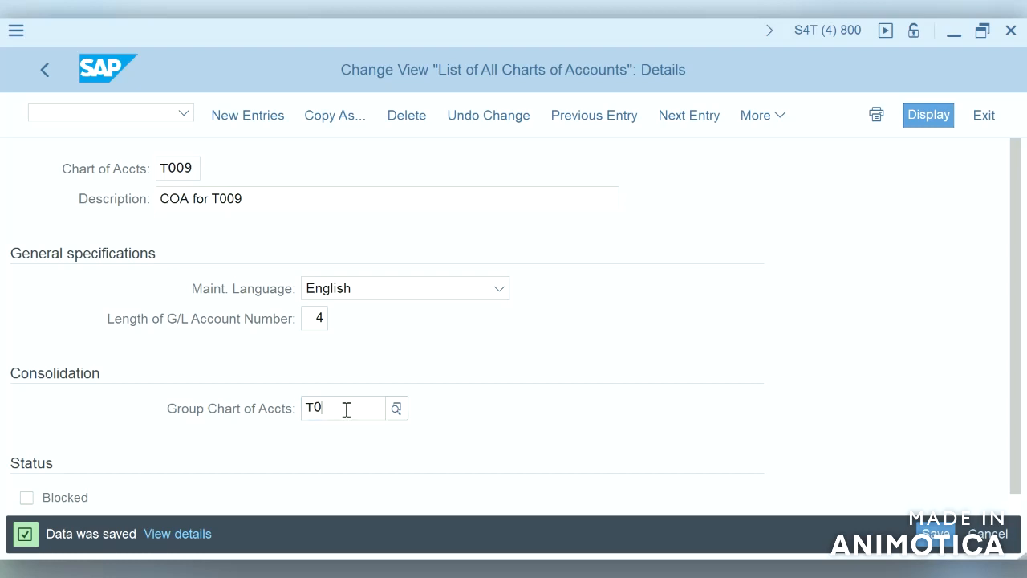
pyautogui.press('BackSpace')
pyautogui.press('BackSpace')
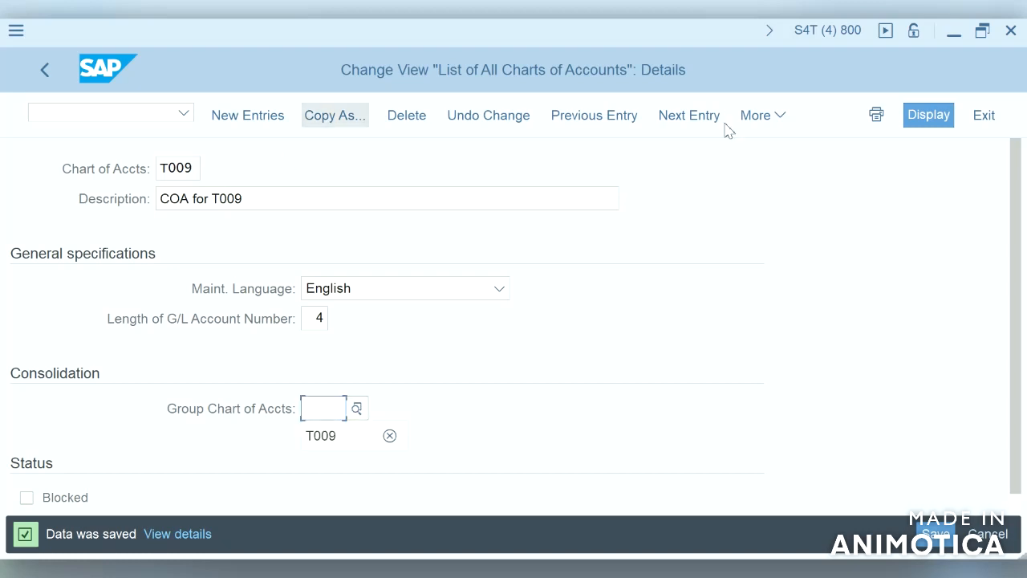
pyautogui.click(947, 535)
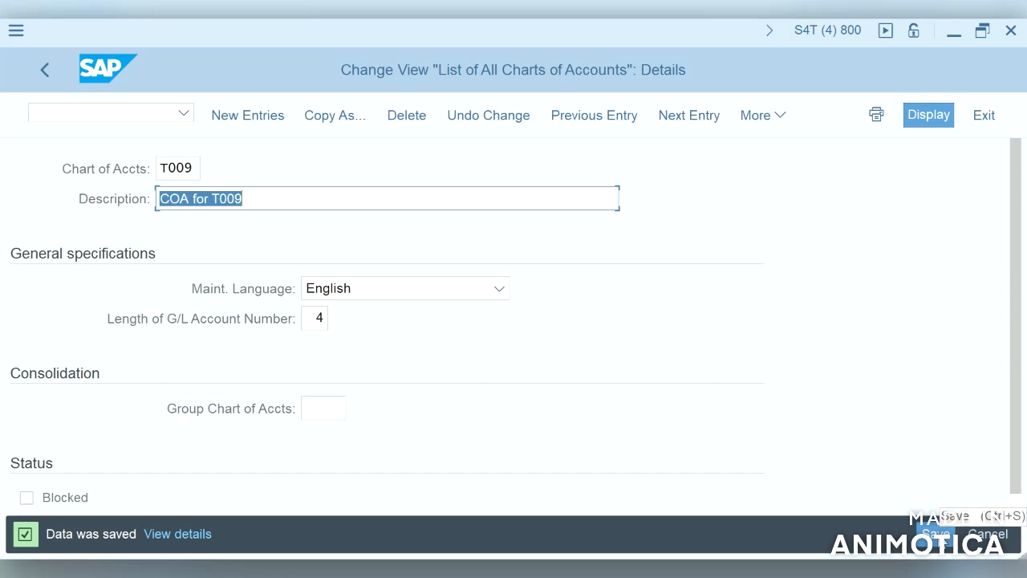
# Return to the account 2000 draft, try twice to save it without a group account number, and dismiss the messages
pyautogui.moveTo(742, 522)
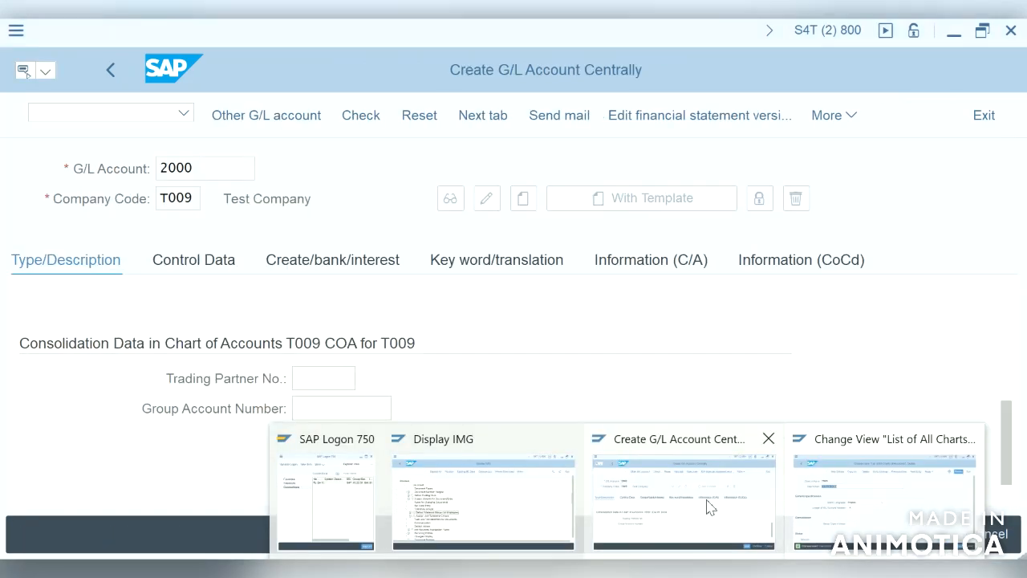
pyautogui.click(709, 508)
pyautogui.click(865, 534)
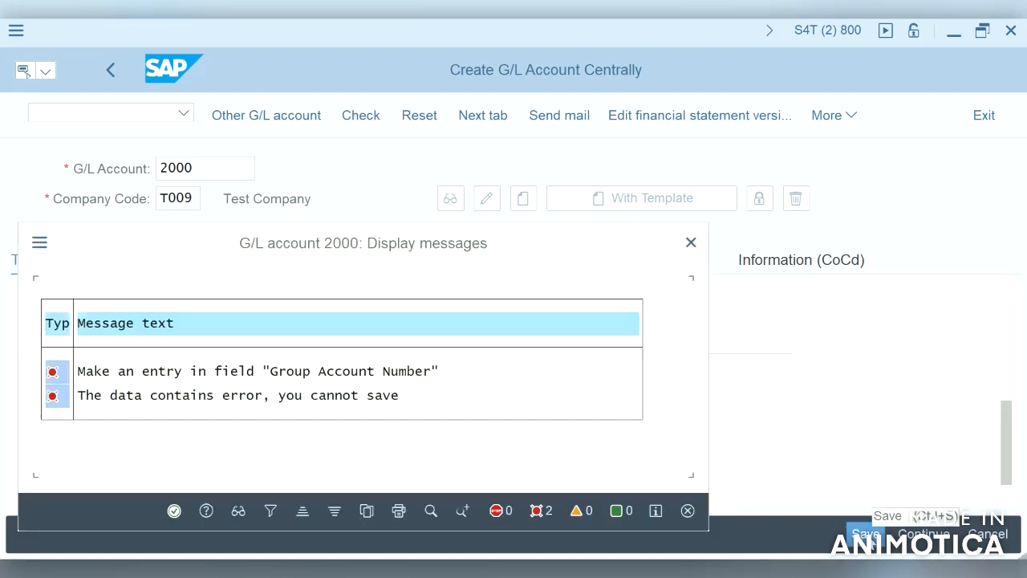
pyautogui.click(174, 512)
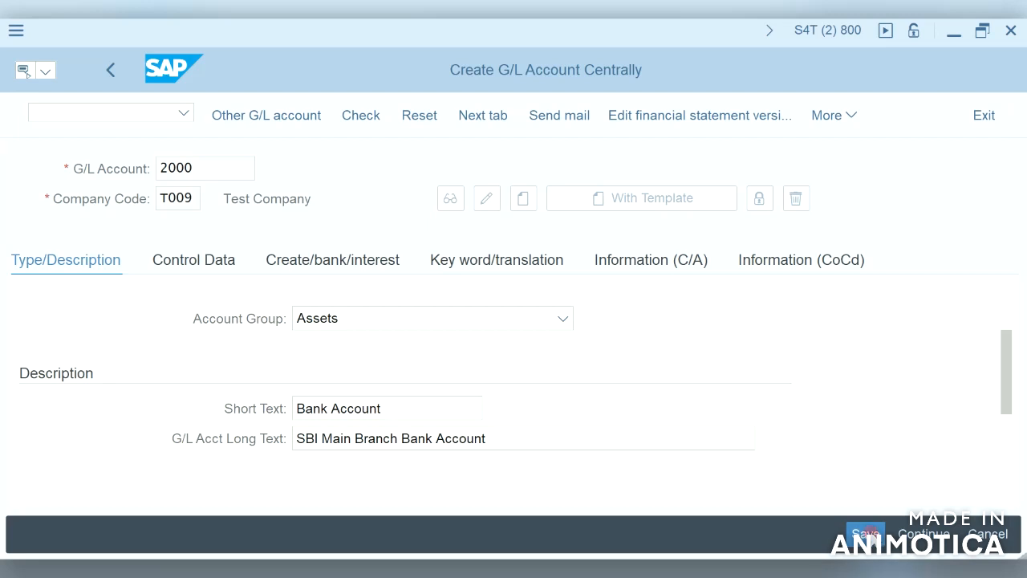
pyautogui.click(872, 538)
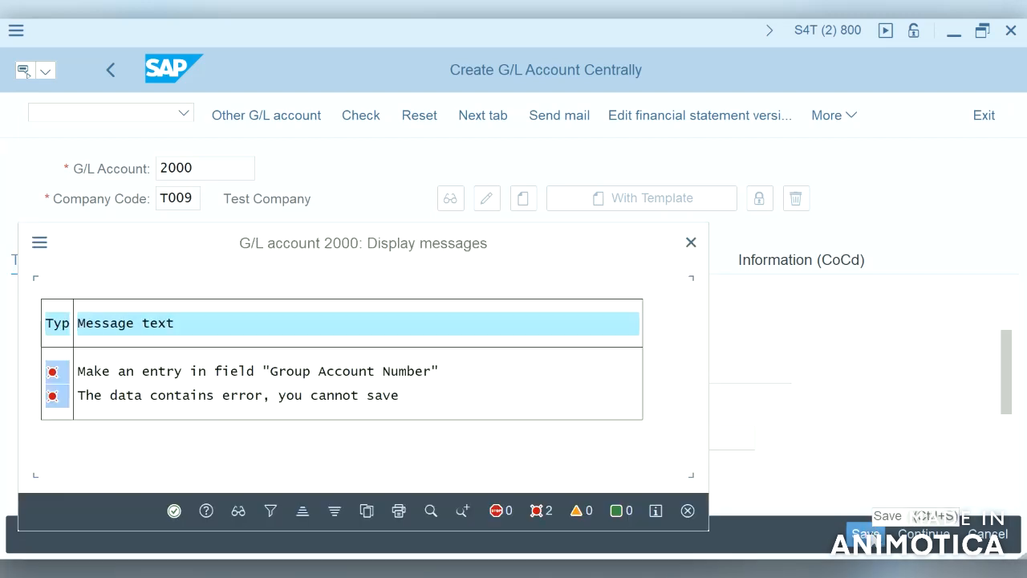
pyautogui.click(688, 512)
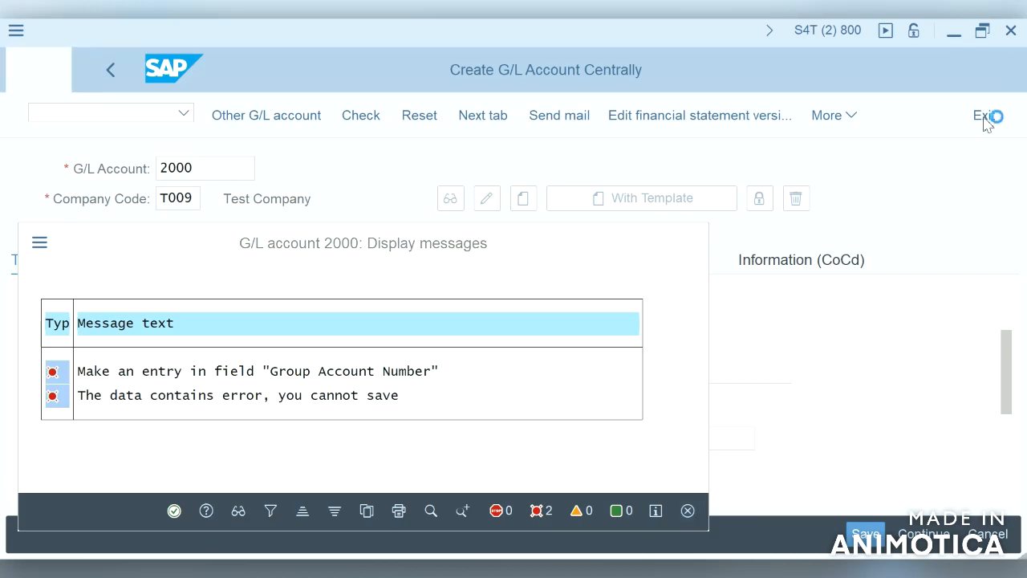
# Exit the account 2000 draft without saving its changes and restart transaction FS00
pyautogui.click(985, 117)
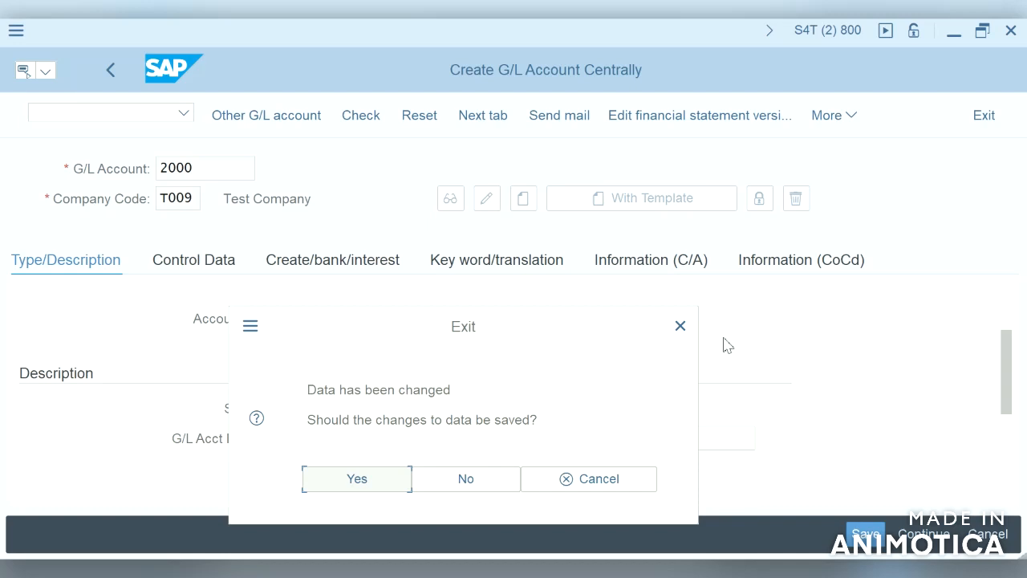
pyautogui.click(488, 484)
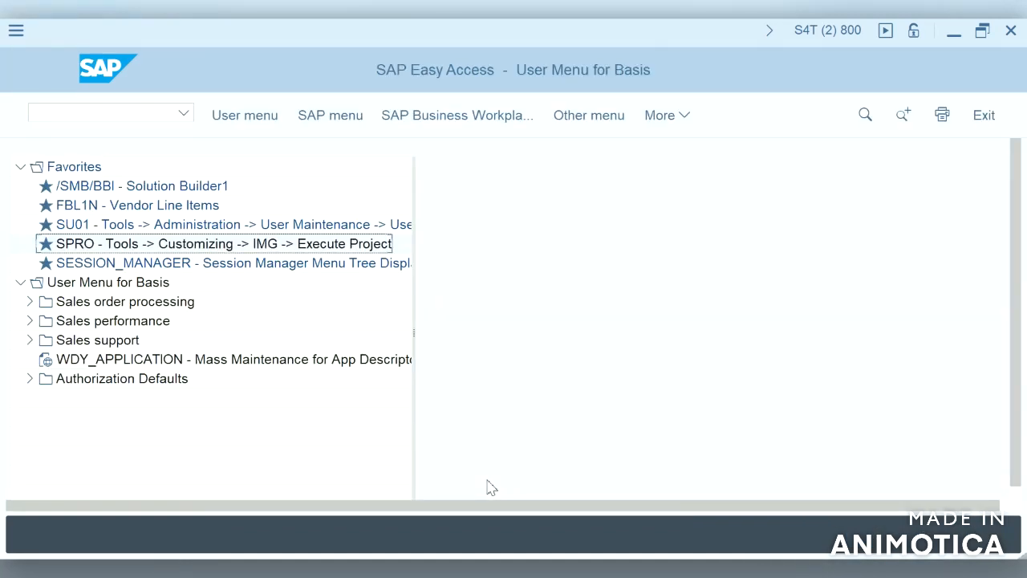
pyautogui.click(122, 116)
pyautogui.write('fs00')
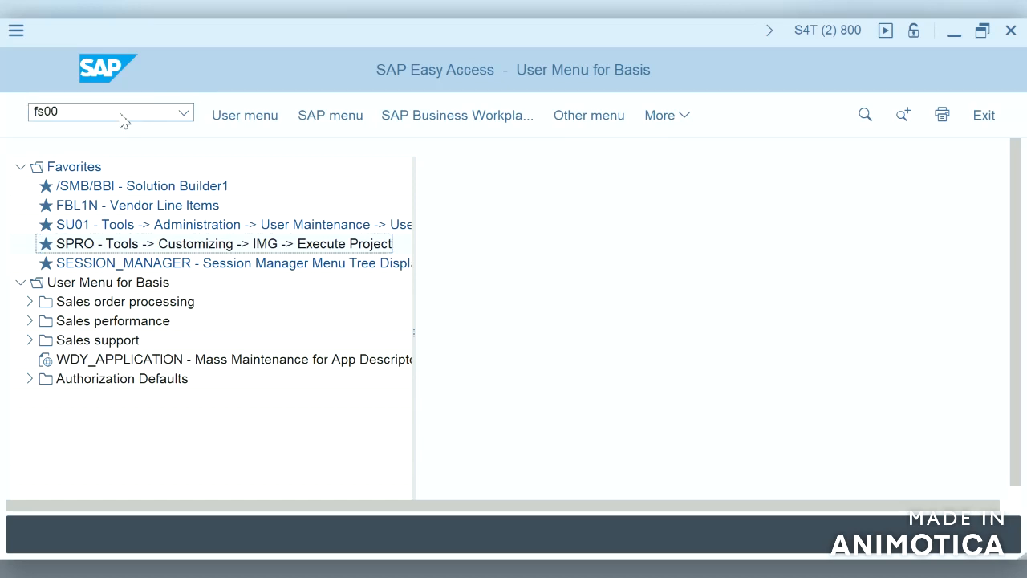
pyautogui.press('Return')
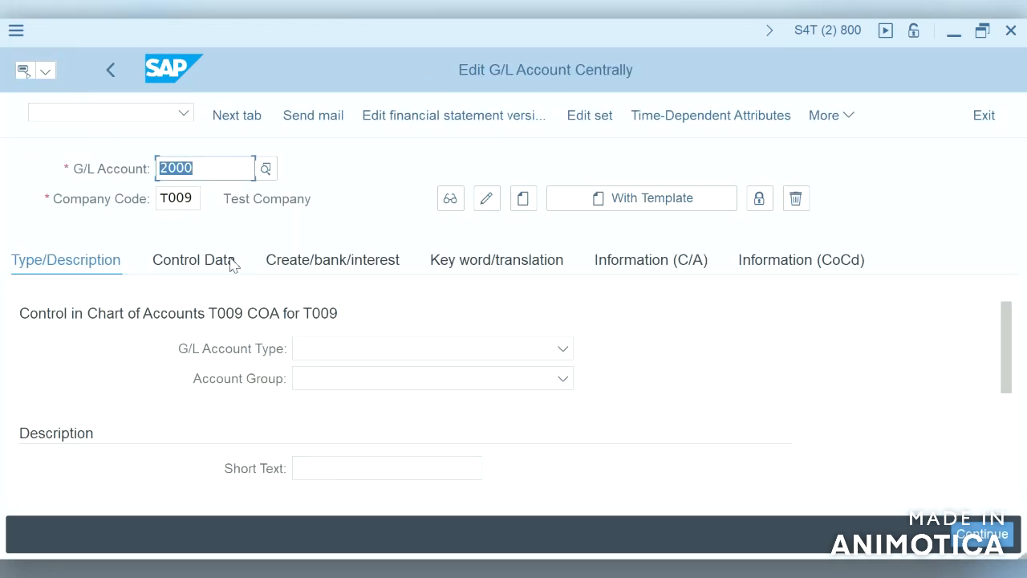
# Start creating G/L account 2000 in company code T009 as a Balance Sheet Account in the Assets account group
pyautogui.click(369, 353)
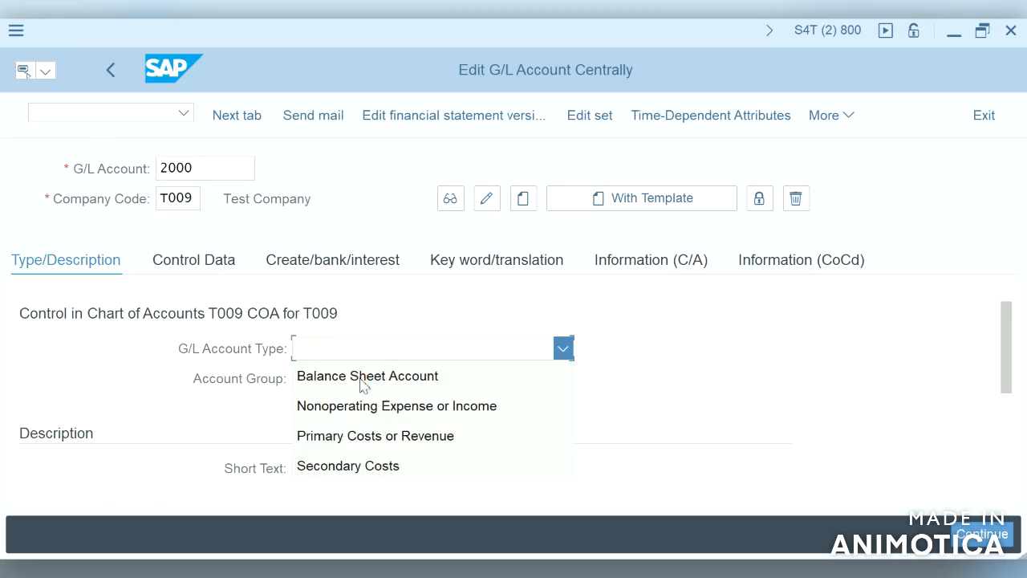
pyautogui.click(363, 384)
pyautogui.click(522, 205)
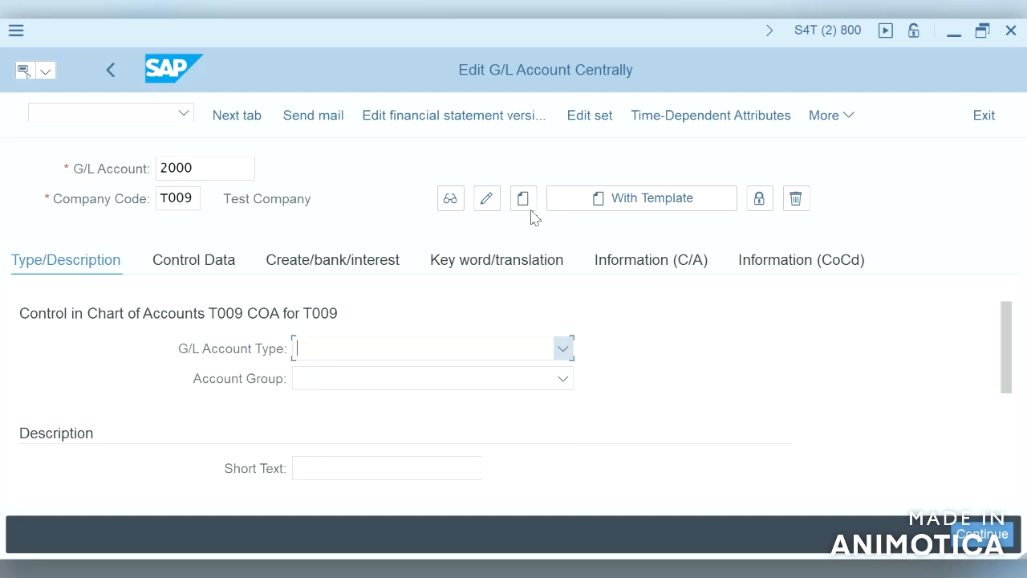
pyautogui.click(524, 207)
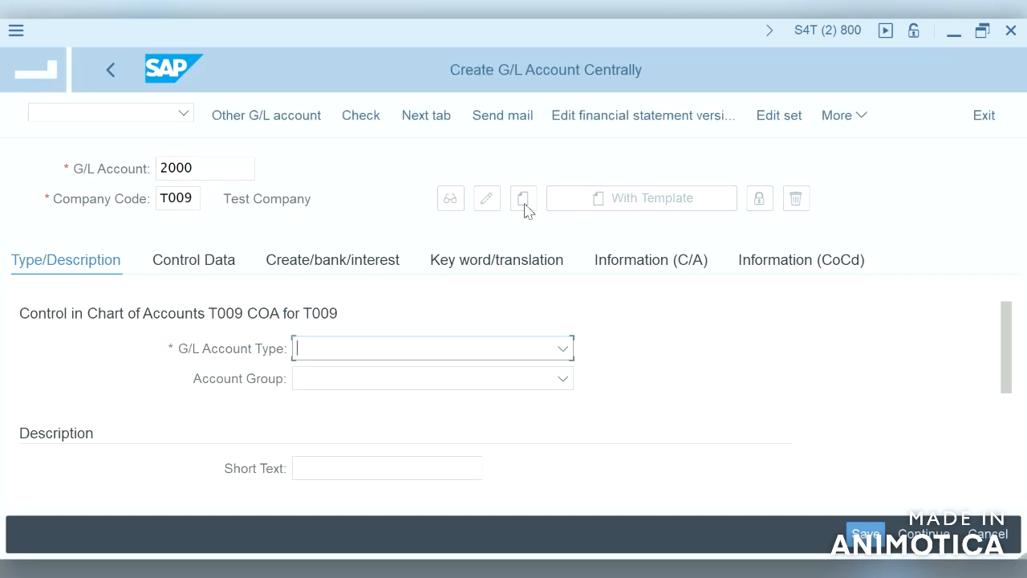
pyautogui.click(564, 349)
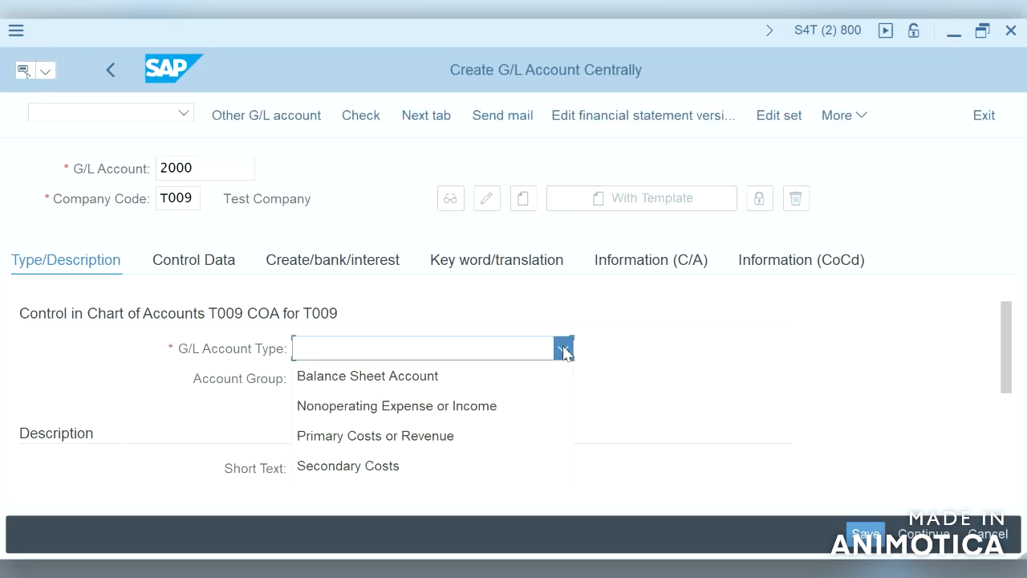
pyautogui.click(426, 377)
pyautogui.click(424, 379)
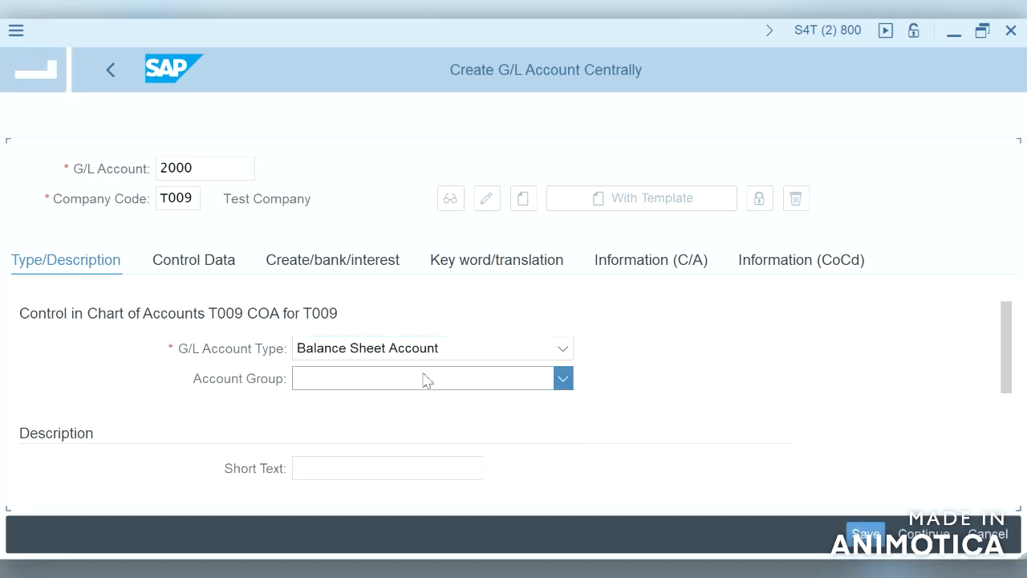
pyautogui.click(379, 408)
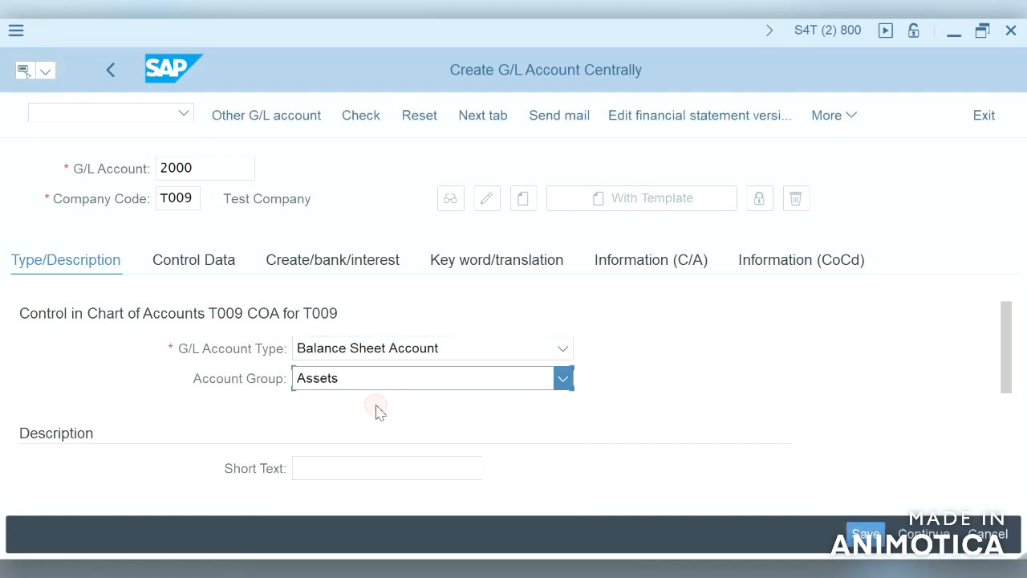
# Enter the short text "Bank Account" and the long text "SBI Main Branch Bank Account"
pyautogui.click(366, 467)
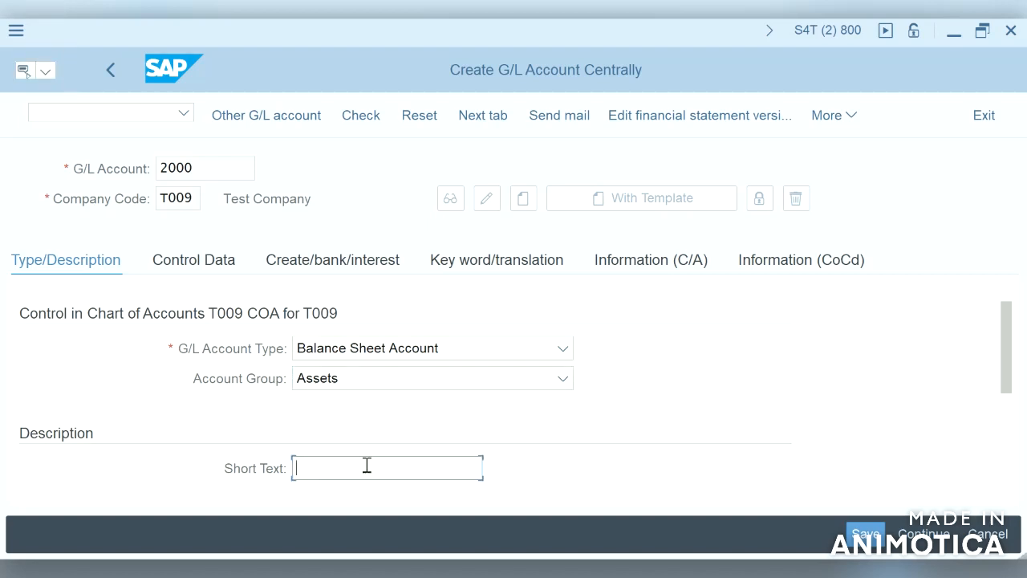
pyautogui.write('b')
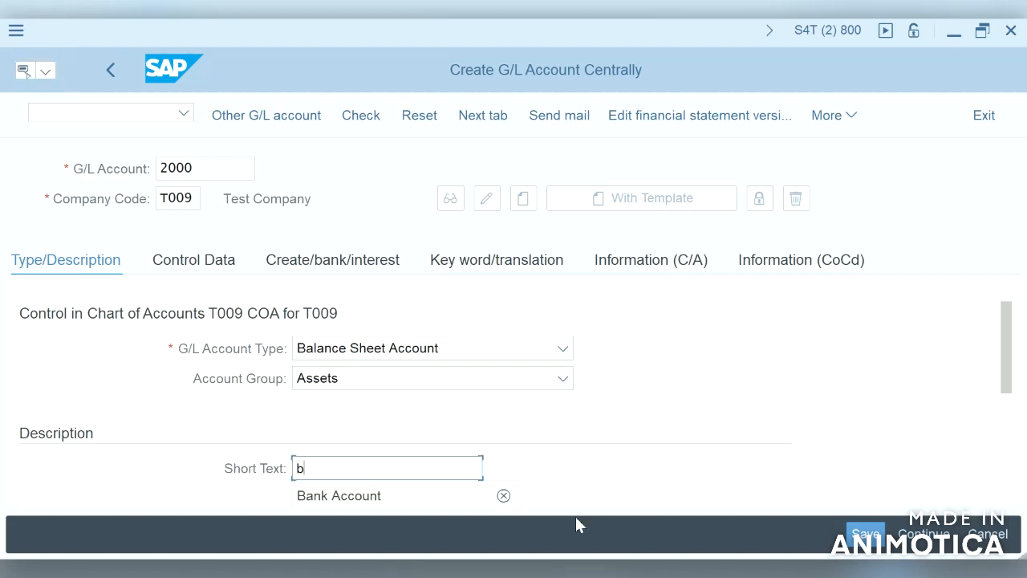
pyautogui.click(380, 498)
pyautogui.click(1005, 464)
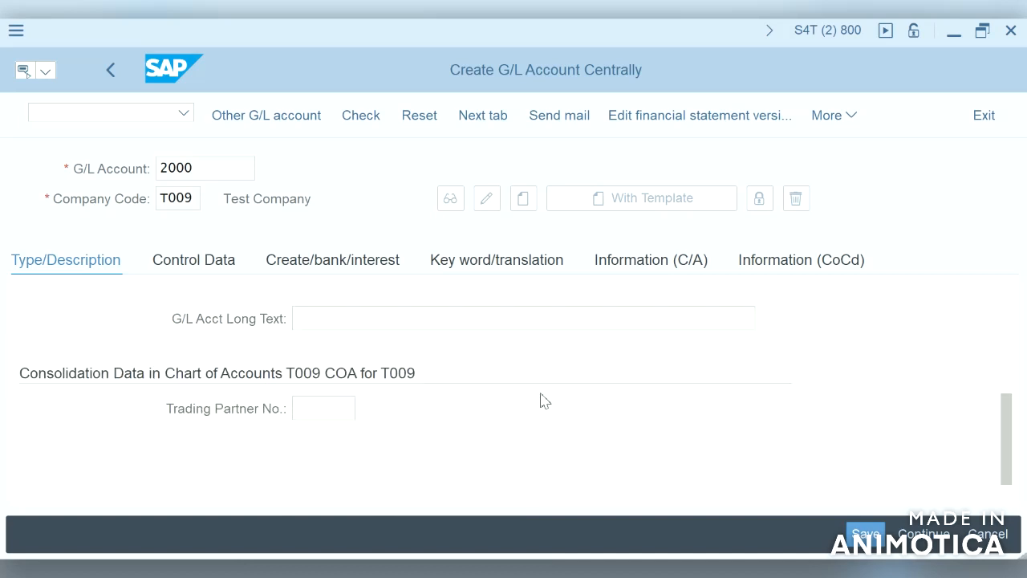
pyautogui.click(388, 321)
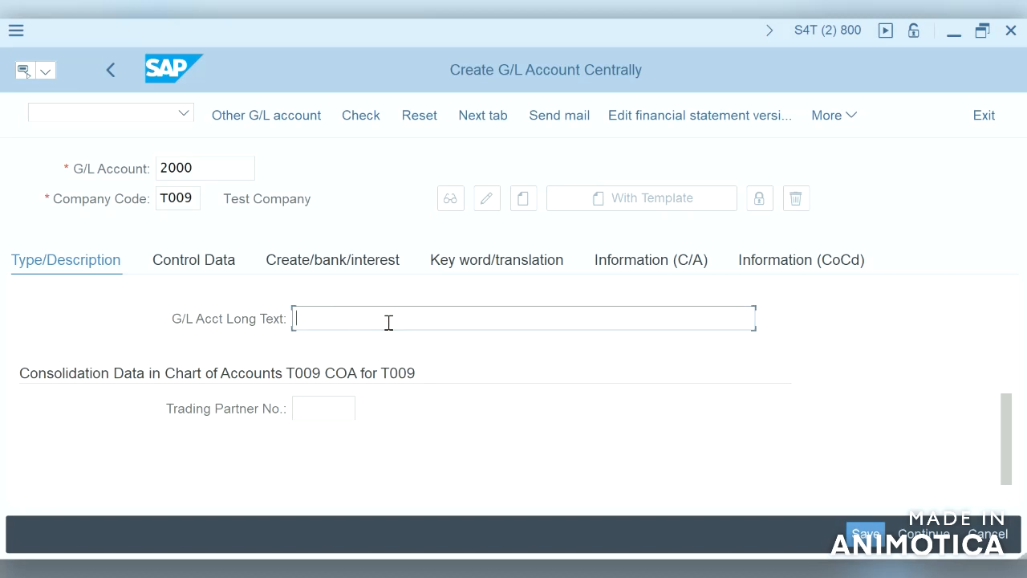
pyautogui.write('s')
pyautogui.press('Down')
pyautogui.press('Return')
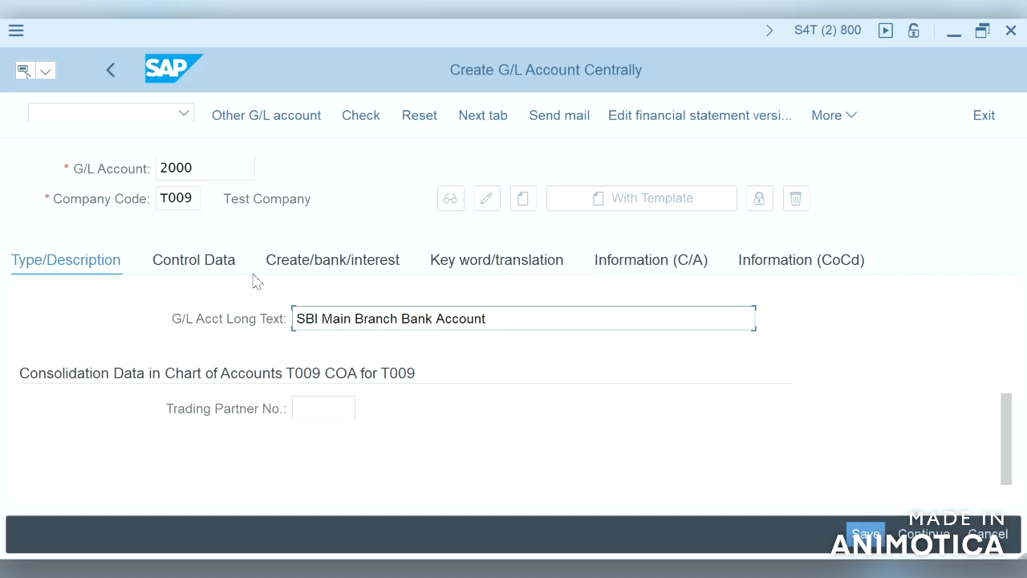
# Assign field status group G005, Bank accounts (obligatory value date), to G/L account 2000
pyautogui.click(201, 262)
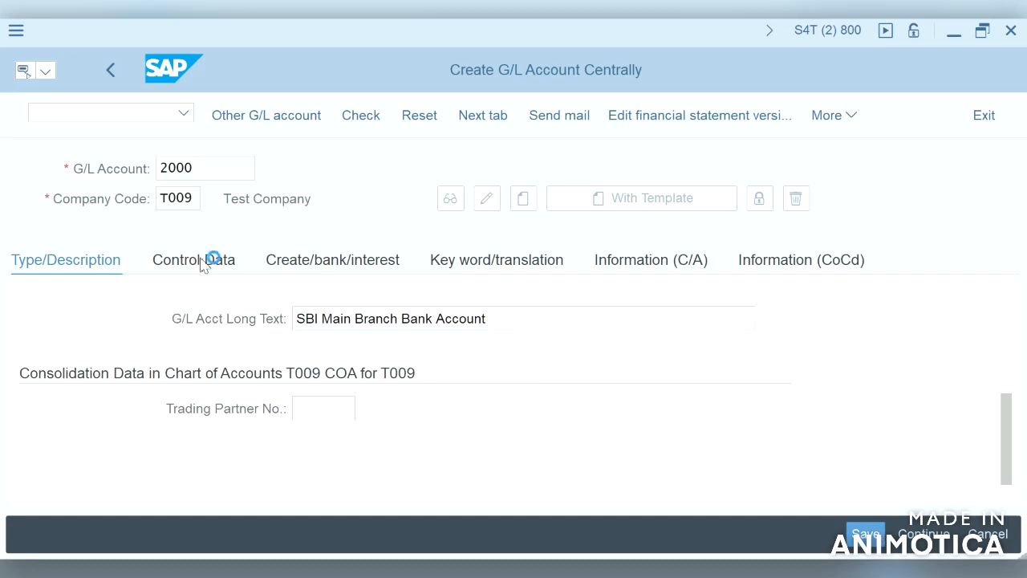
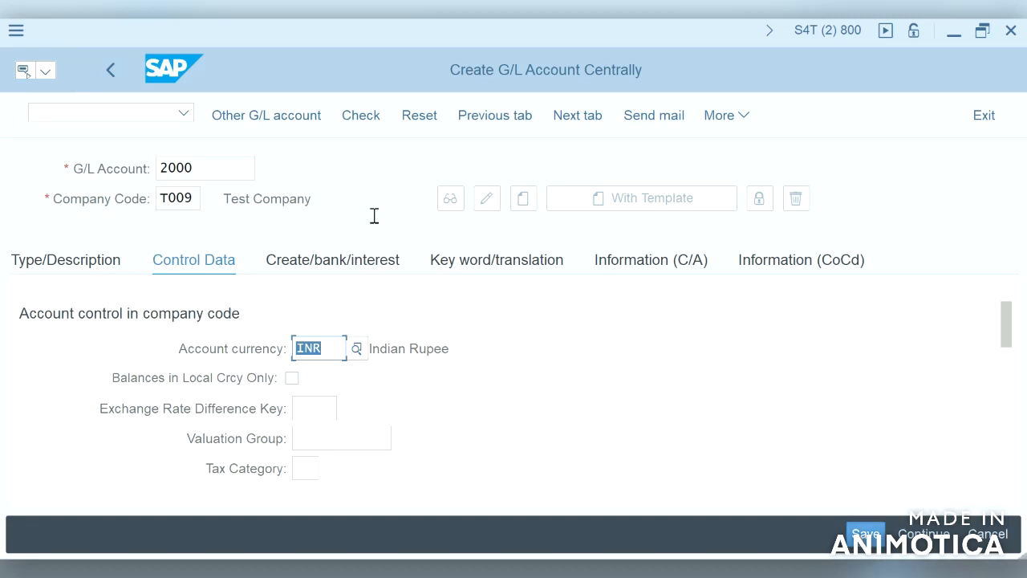
pyautogui.click(343, 262)
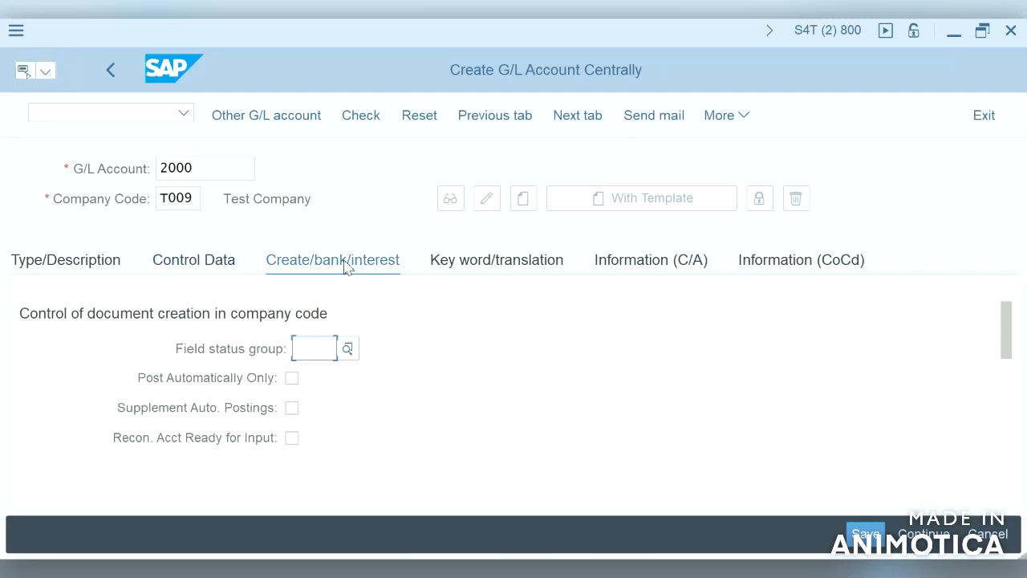
pyautogui.click(347, 351)
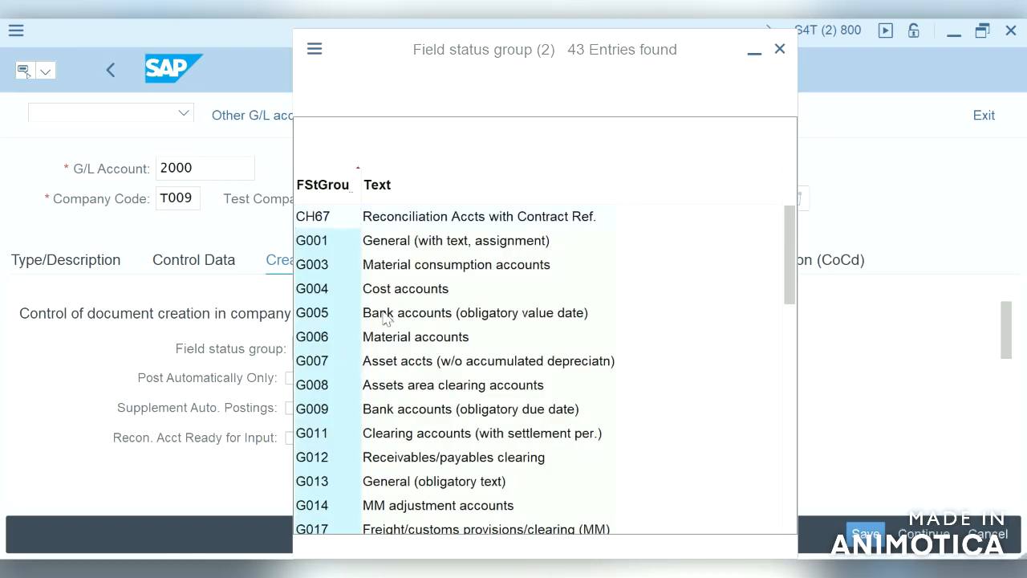
pyautogui.doubleClick(385, 315)
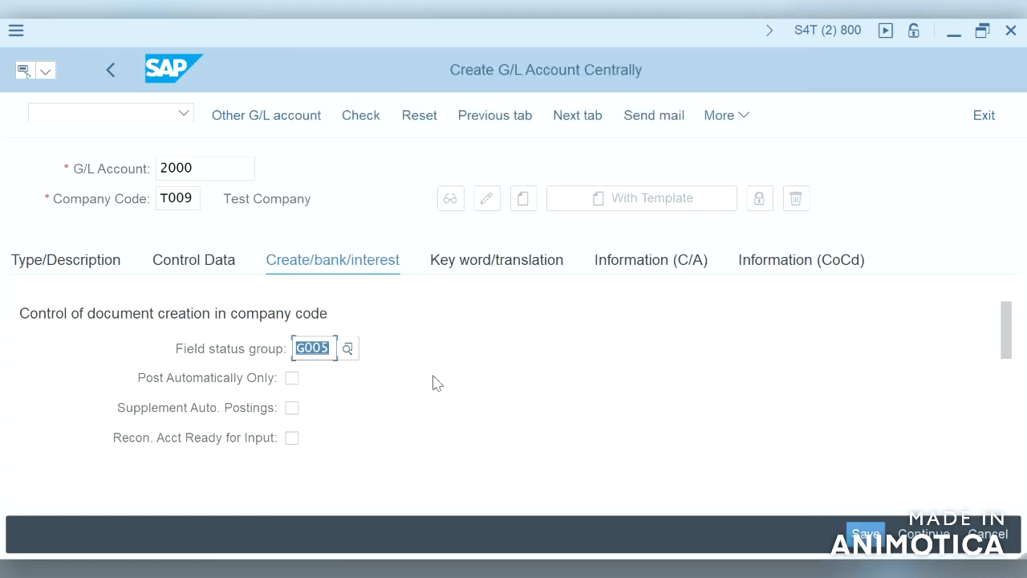
pyautogui.click(1002, 443)
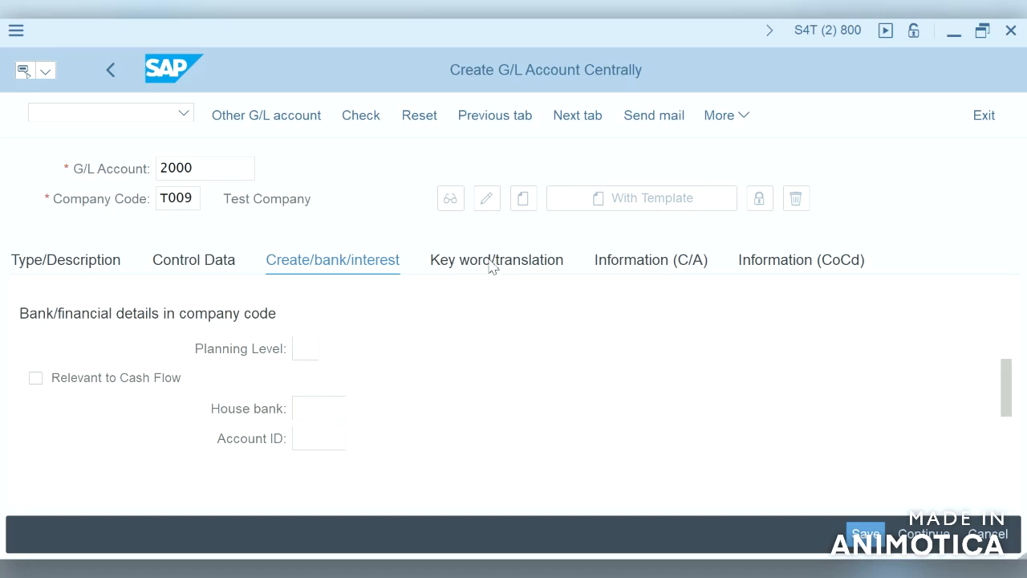
# Review the control data of account 2000 and save the account, accepting the local currency warning
pyautogui.click(230, 252)
pyautogui.click(203, 261)
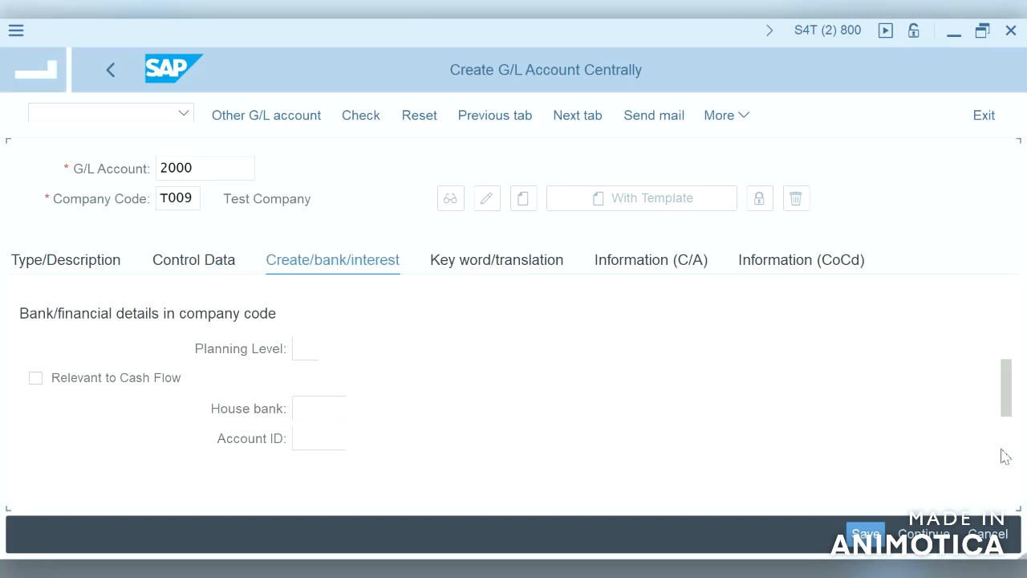
pyautogui.scroll(-5, 1013, 454)
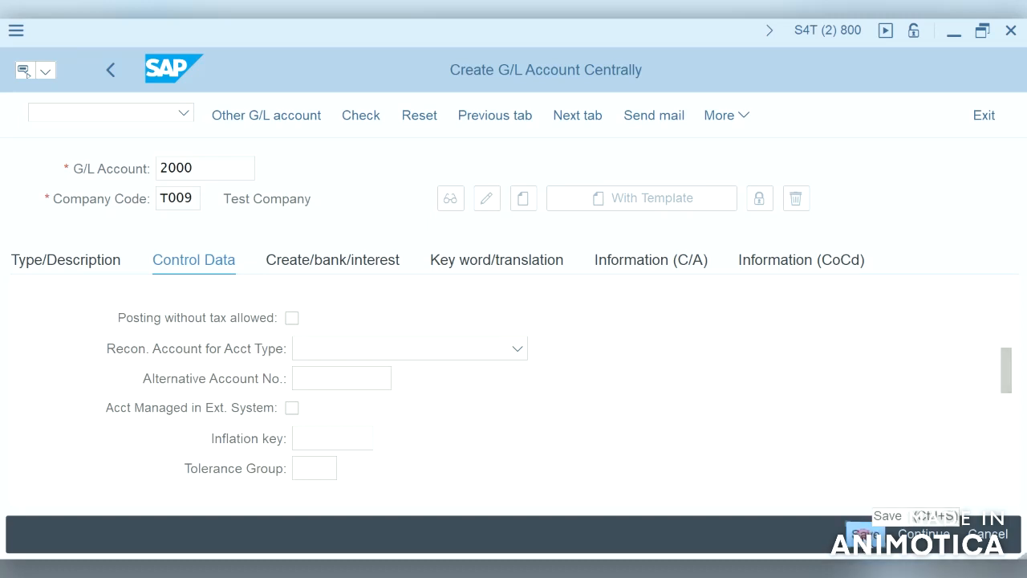
pyautogui.click(867, 538)
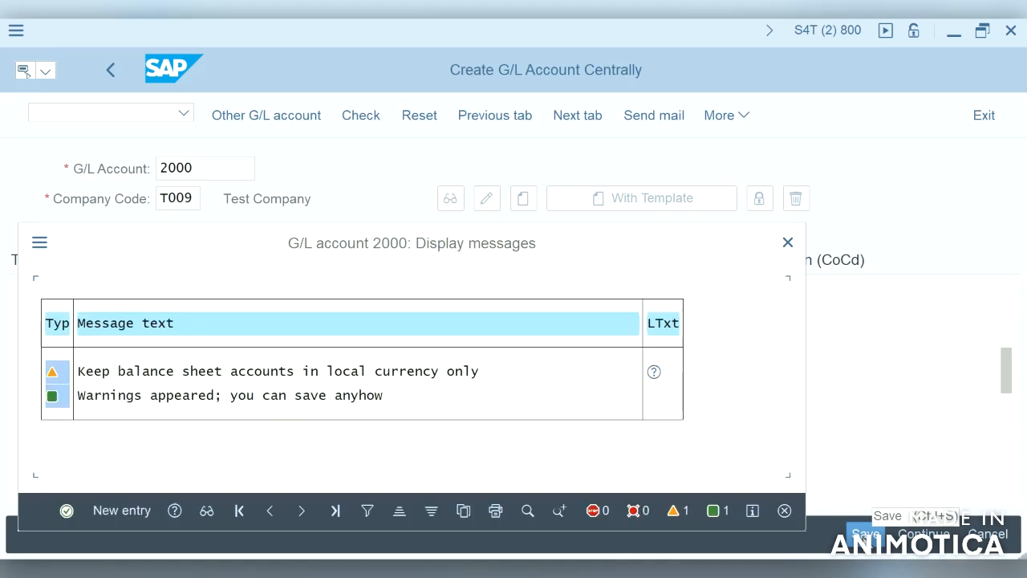
pyautogui.click(68, 512)
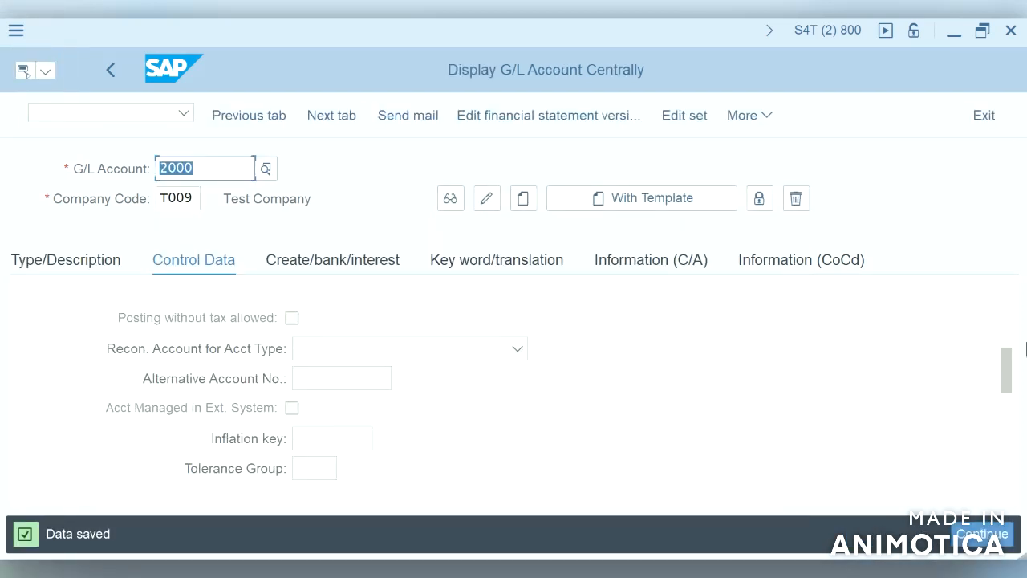
pyautogui.click(1006, 308)
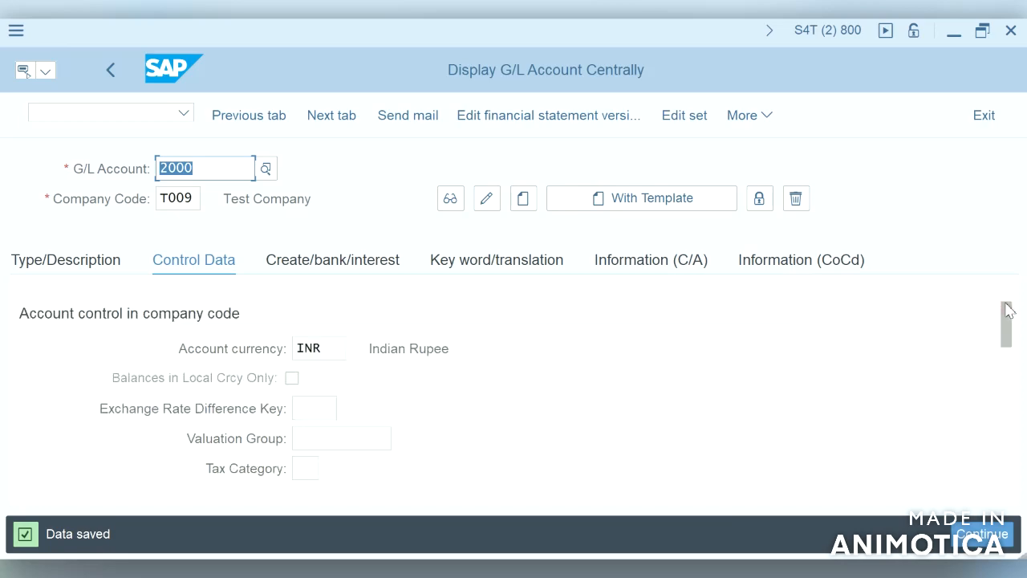